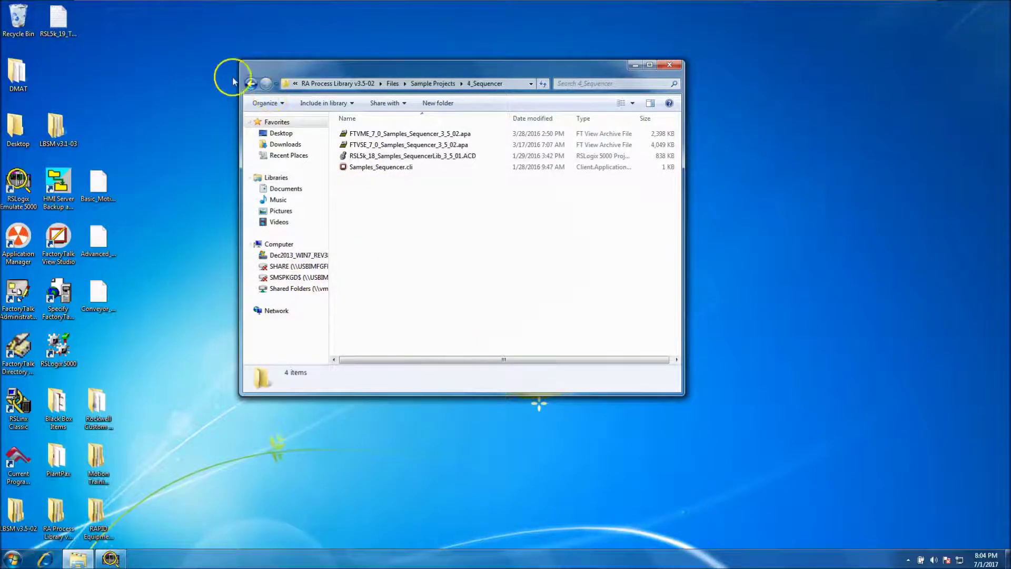
Step: Go back up to the library's Files folder and browse through Sample Projects to the 4_Sequencer folder
click(252, 83)
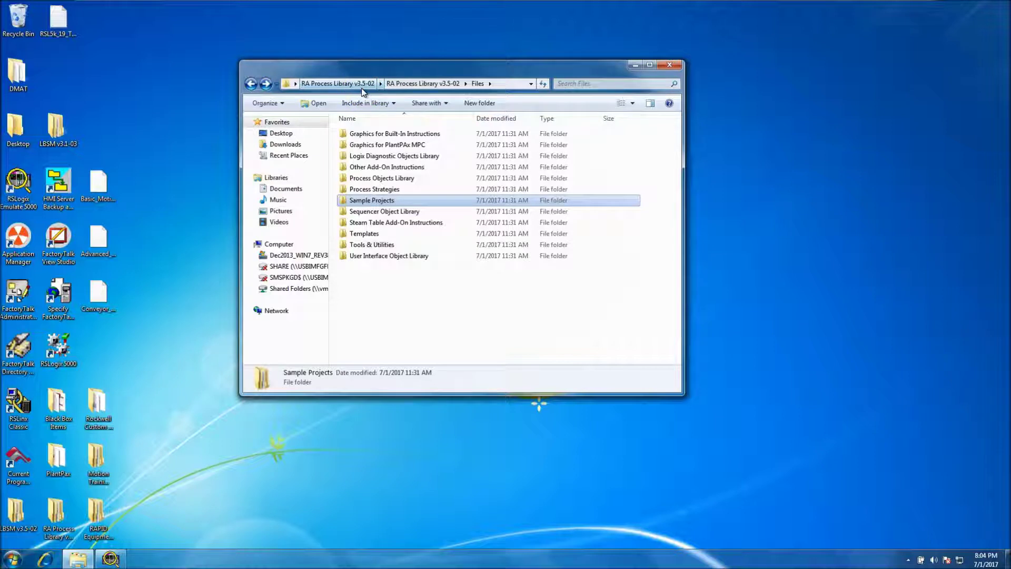
double_click(370, 203)
click(357, 170)
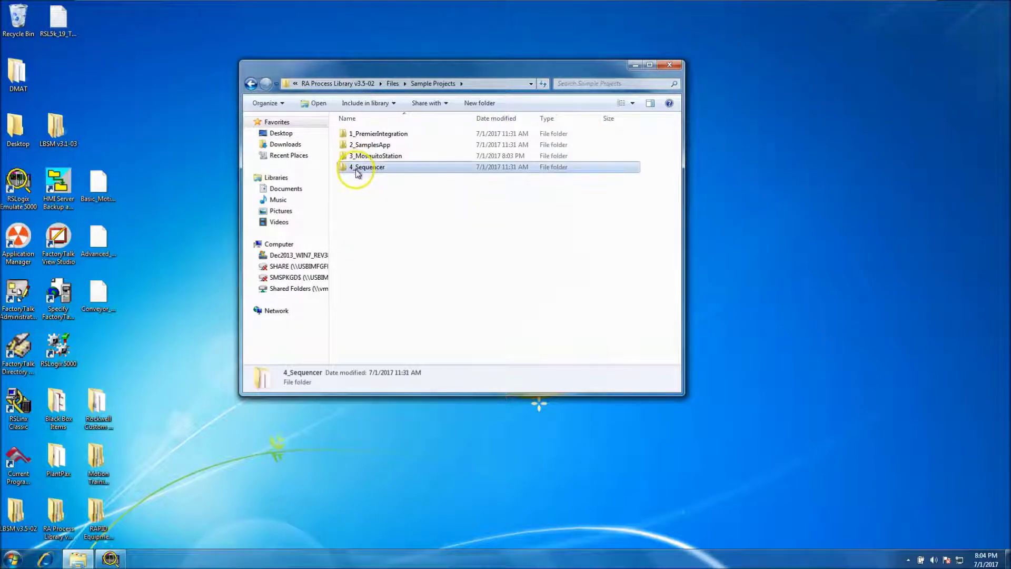
double_click(362, 169)
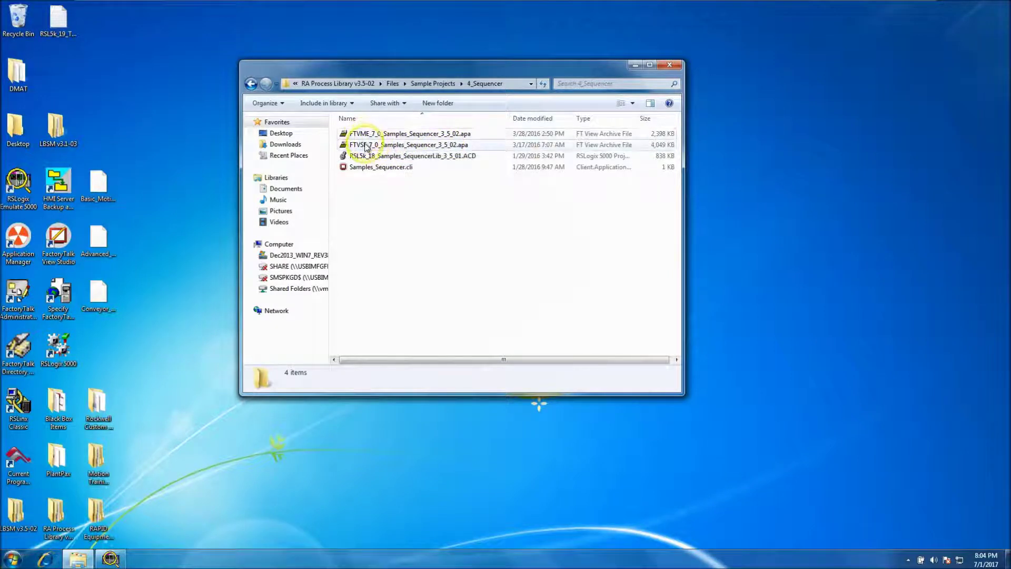
Step: Restore the FTVSE_7_0_Samples_Sequencer_3_5_02.apa archive as Samples_Sequencer, restoring only the FactoryTalk View SE (Local Station) application
double_click(395, 145)
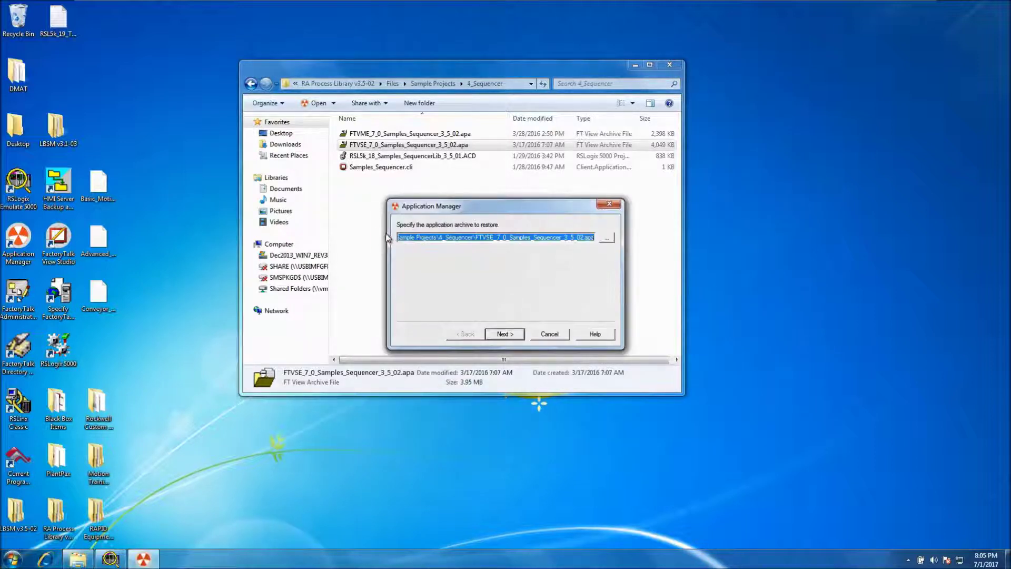
click(493, 334)
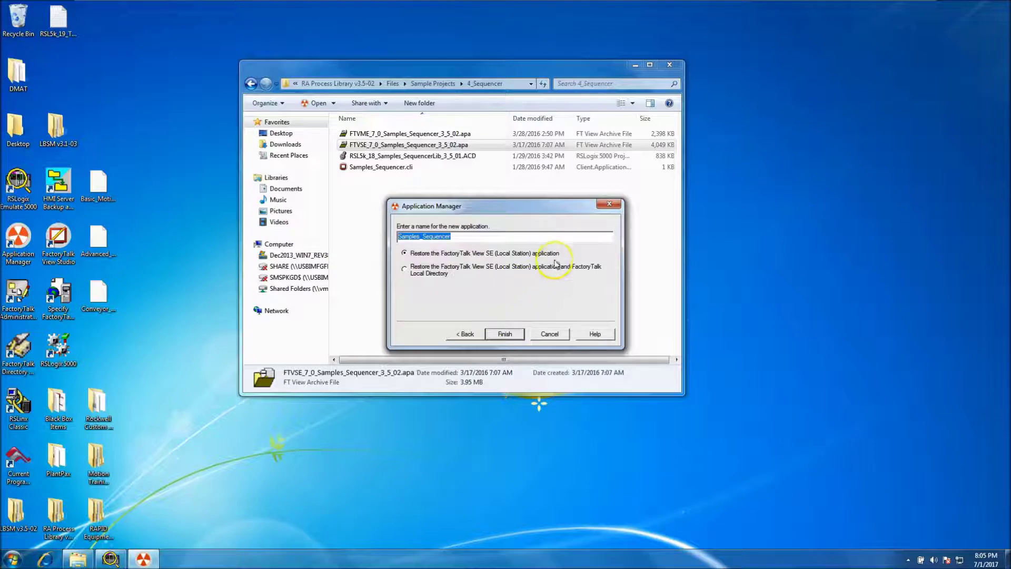
click(504, 333)
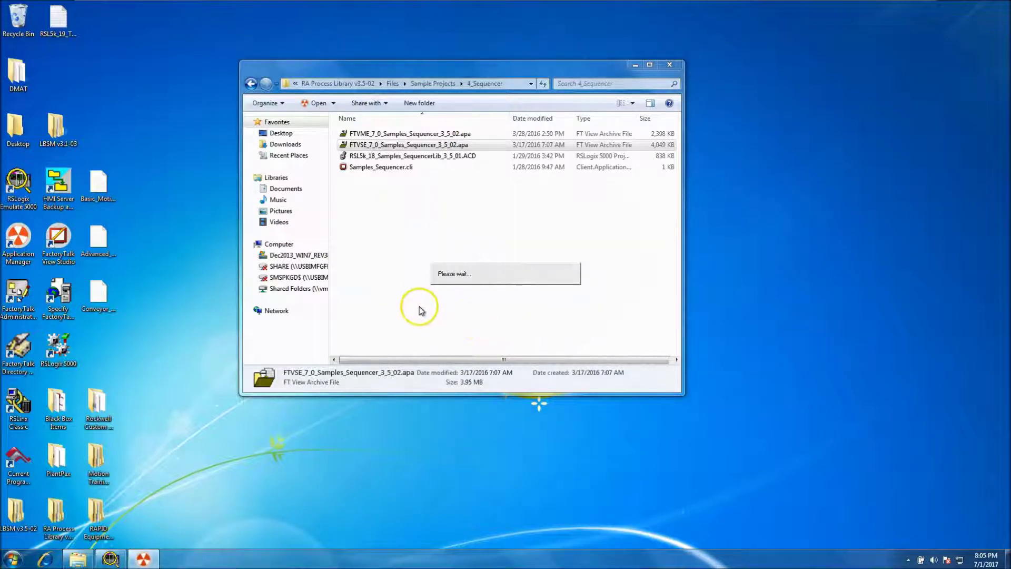
Step: Open RSL5k_18_Samples_SequencerLib_3_5_01.ACD, converting its controller to the RSLogix Emulate 5000 Controller, software version 20
click(113, 558)
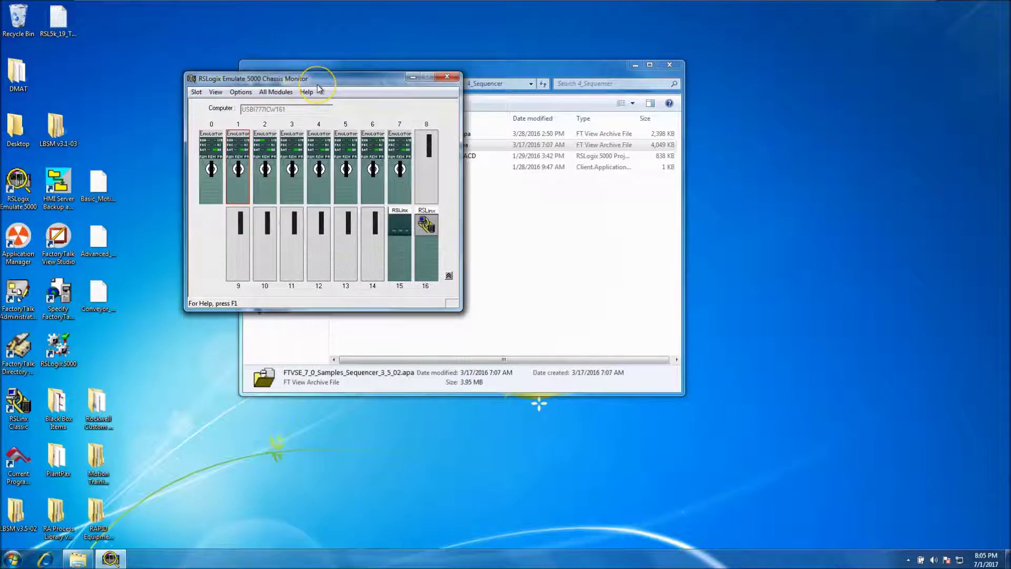
click(412, 77)
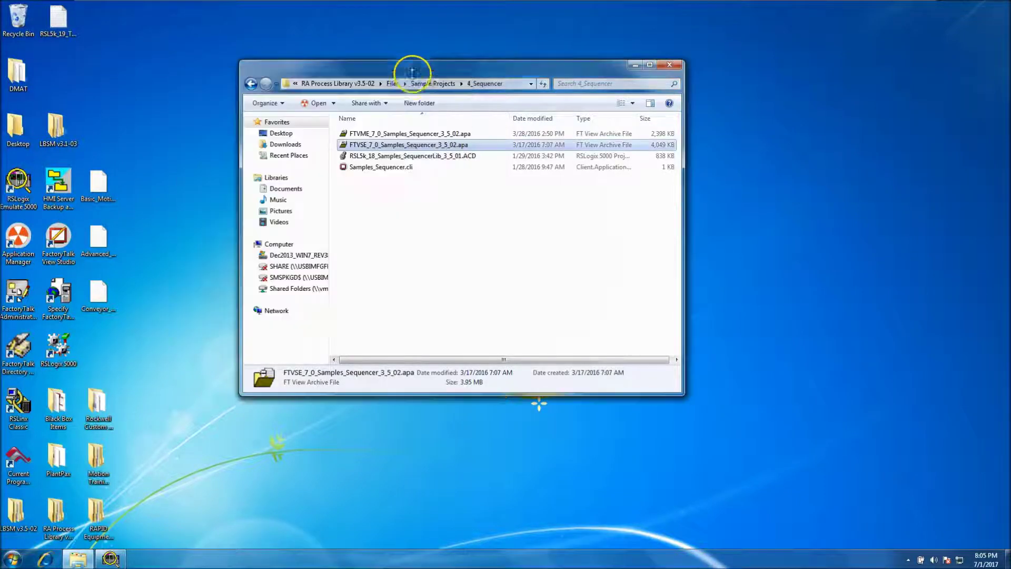
double_click(399, 157)
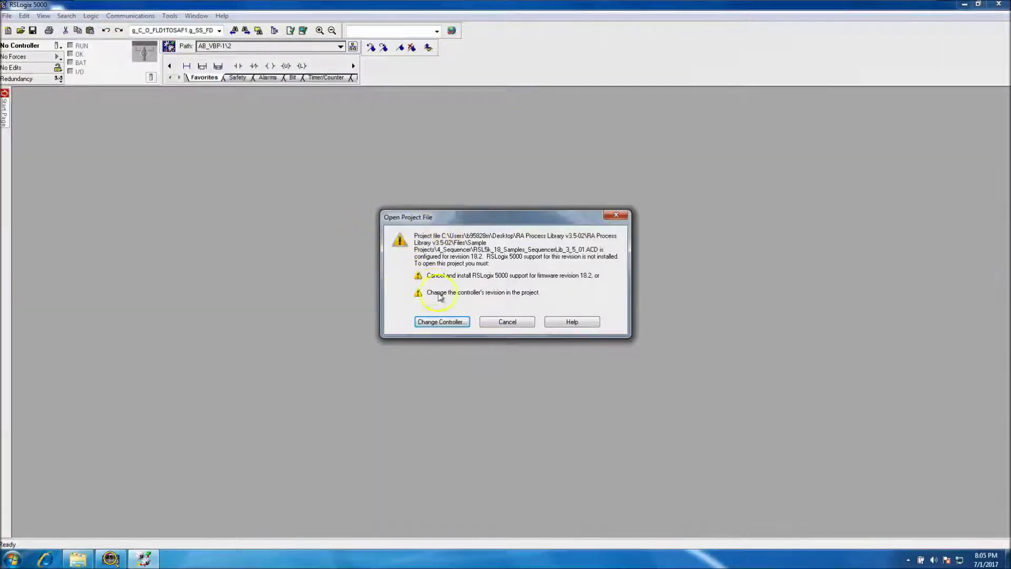
click(446, 323)
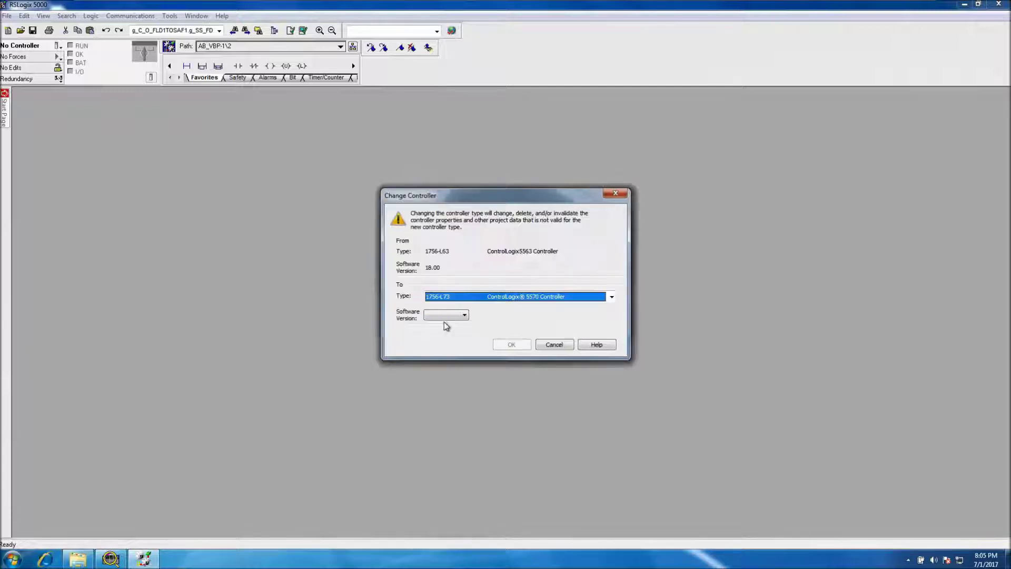
click(611, 298)
scroll(605, 318, down, 3)
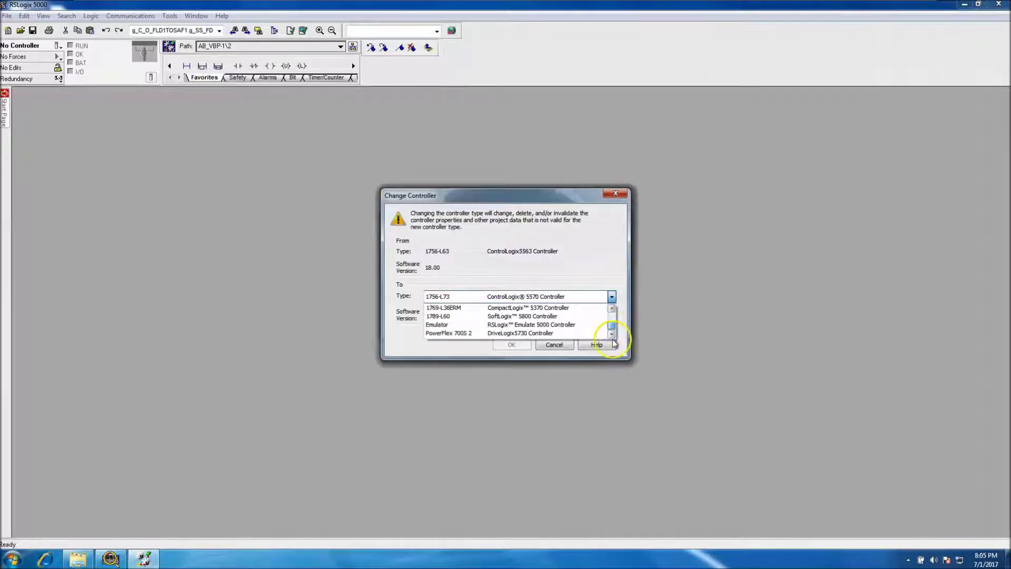
click(594, 324)
click(465, 318)
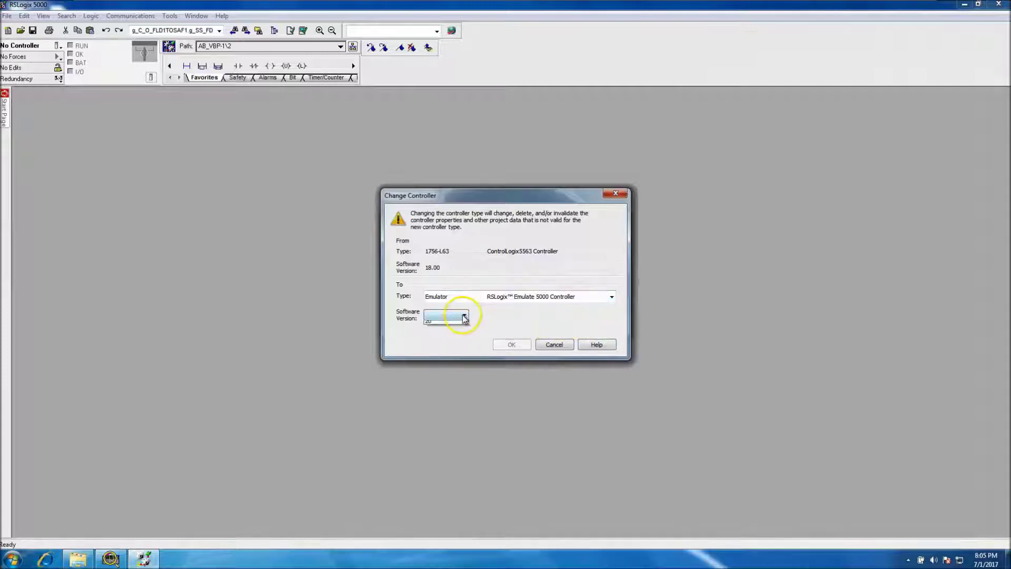
click(447, 330)
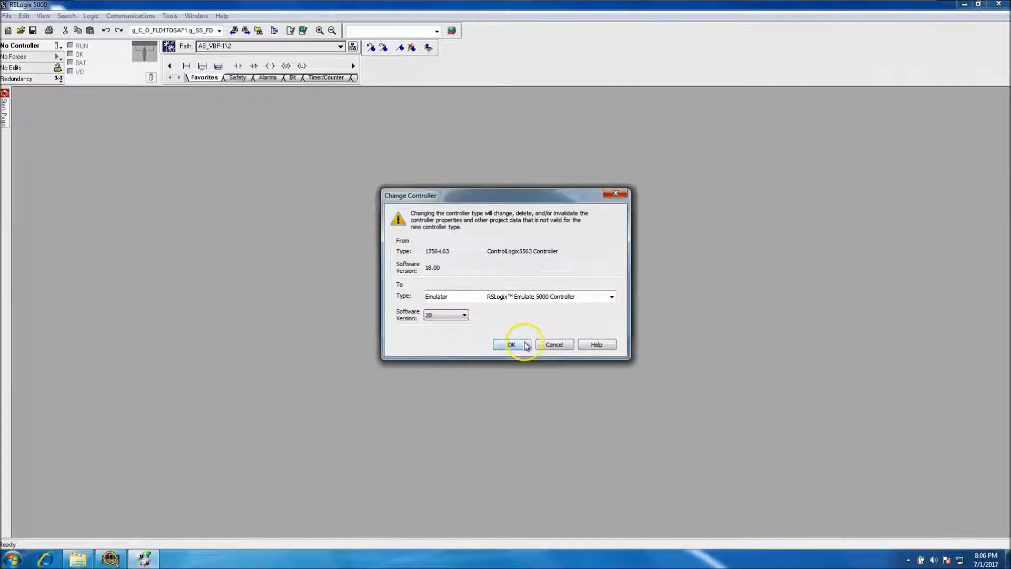
click(526, 345)
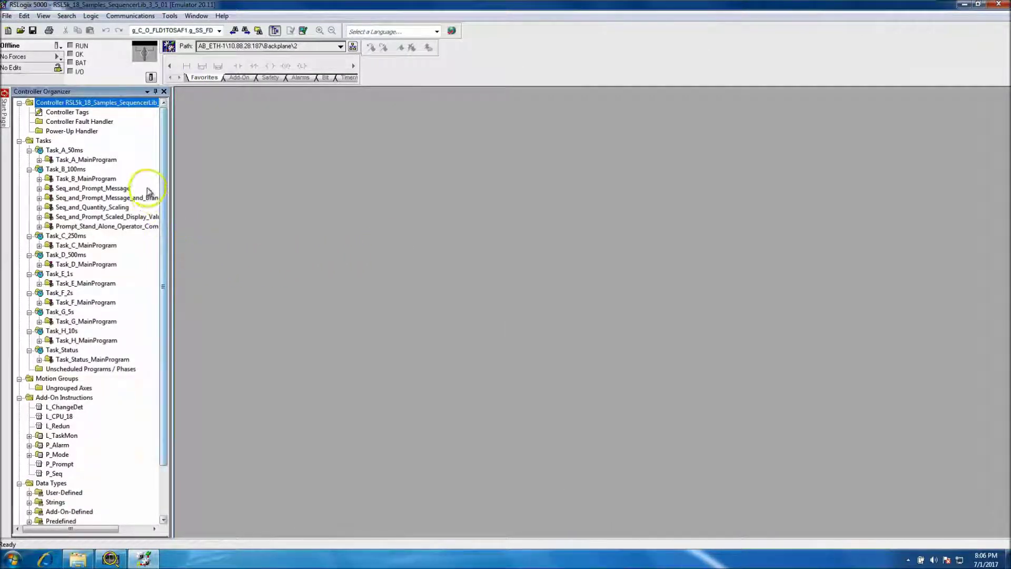
Step: Check the emulator's slot in the project's I/O configuration against the slots in the RSLogix Emulate 5000 Chassis Monitor
drag(174, 206, 180, 205)
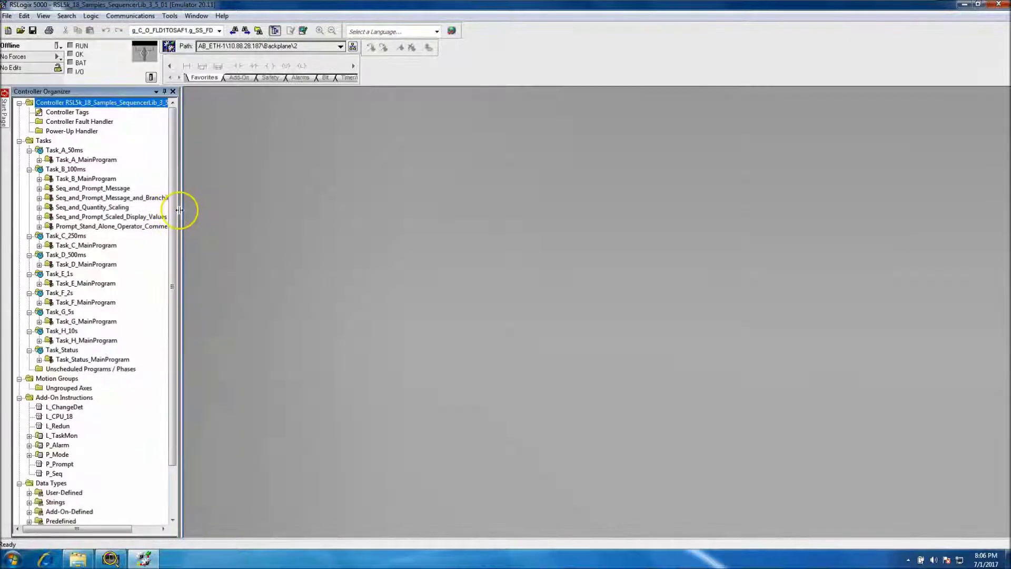
scroll(164, 294, down, 2)
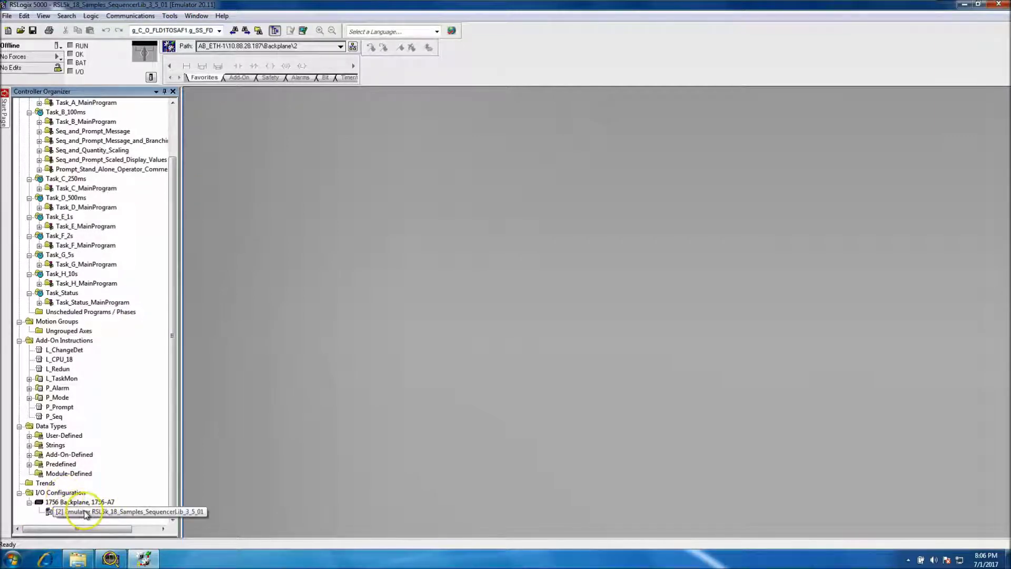
click(111, 558)
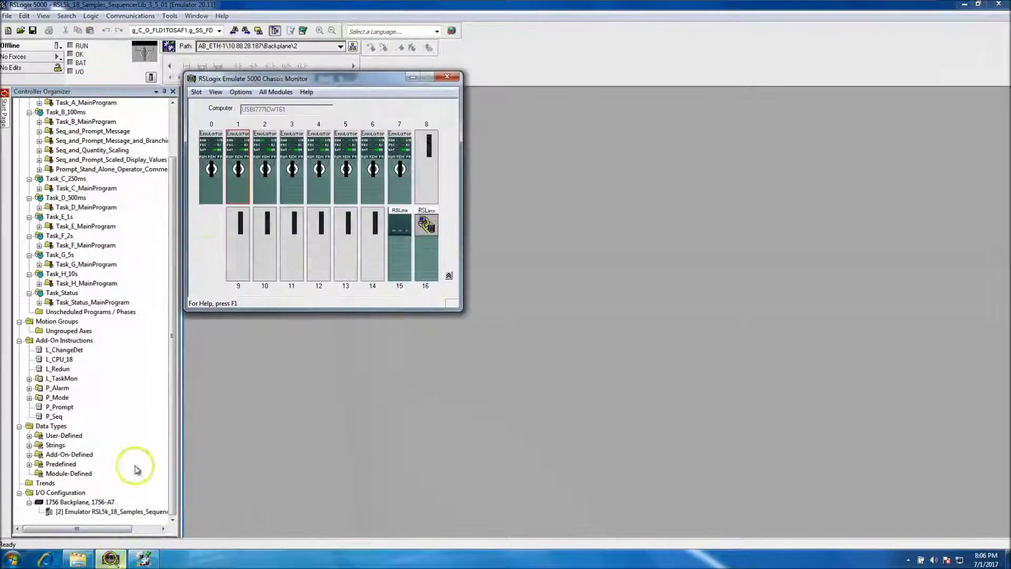
click(413, 77)
Step: Download the project to the slot 02 emulator of the AB_VBP-1 virtual chassis and change the controller to Remote Run
click(130, 16)
click(138, 27)
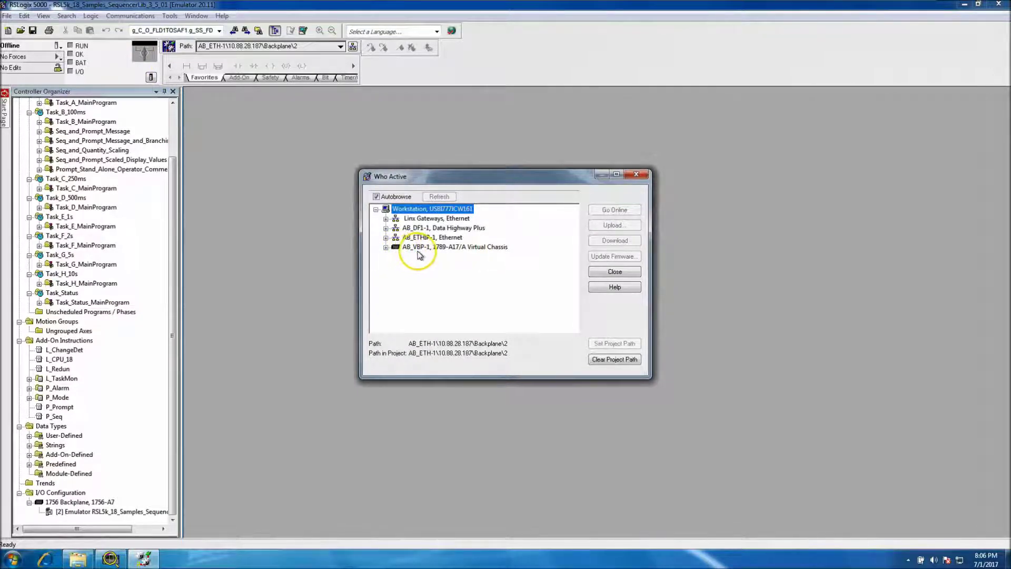
click(386, 247)
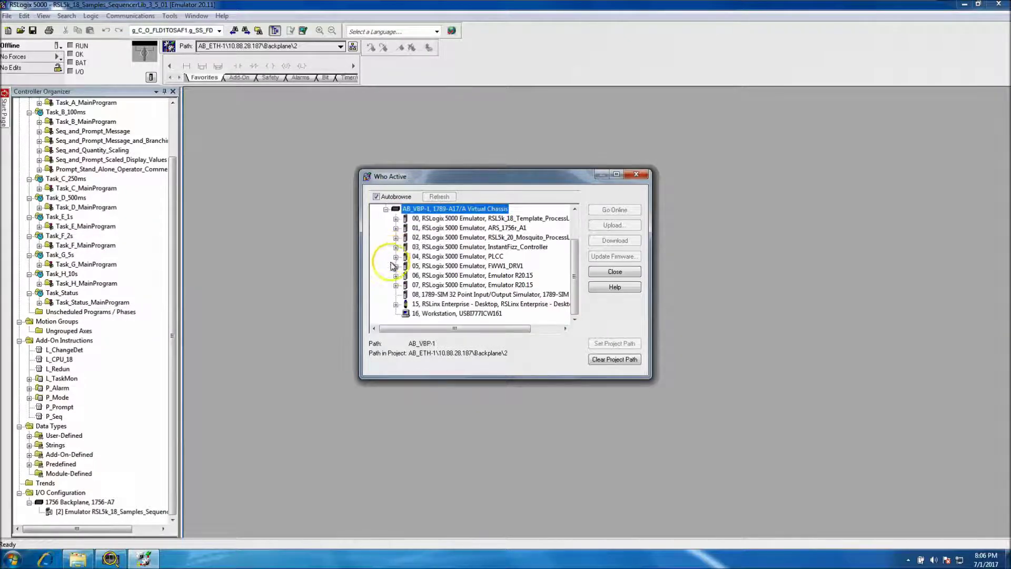
click(427, 240)
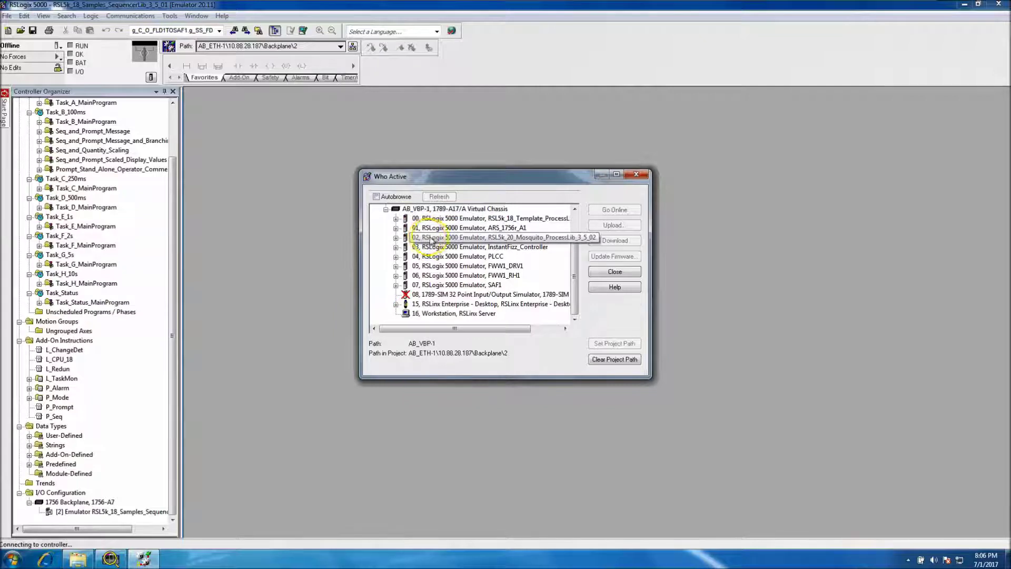
click(612, 242)
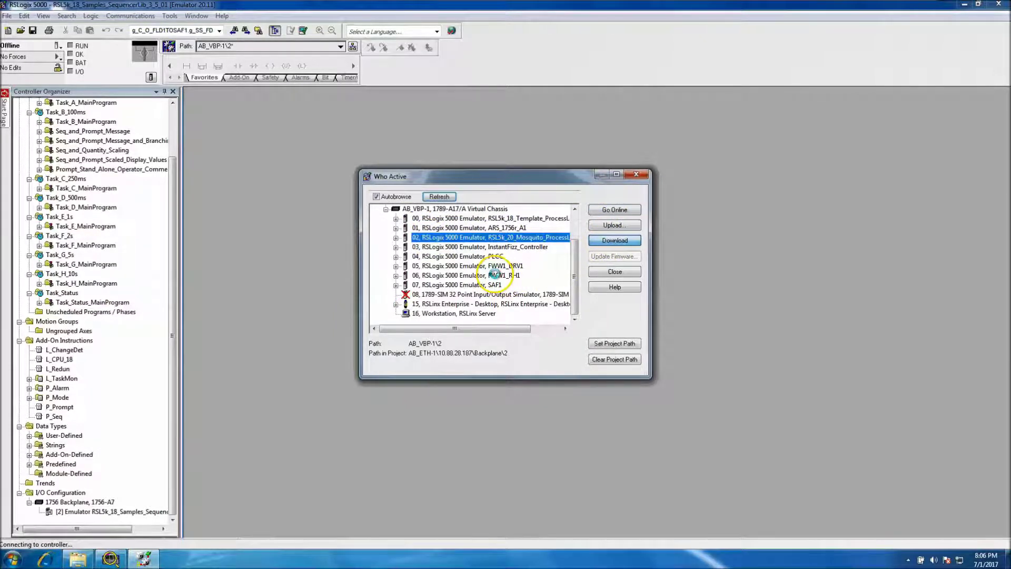
click(457, 369)
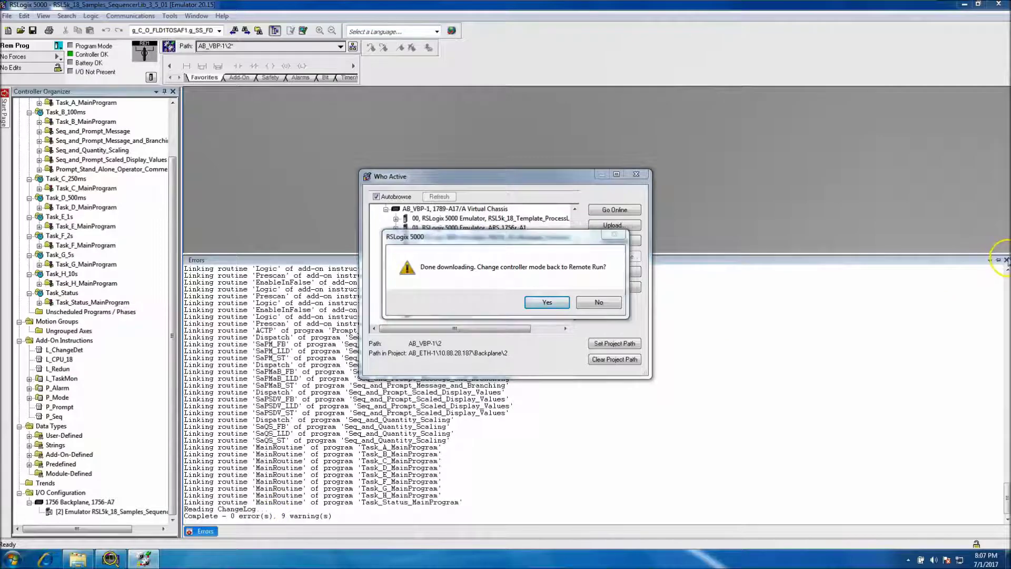
click(547, 301)
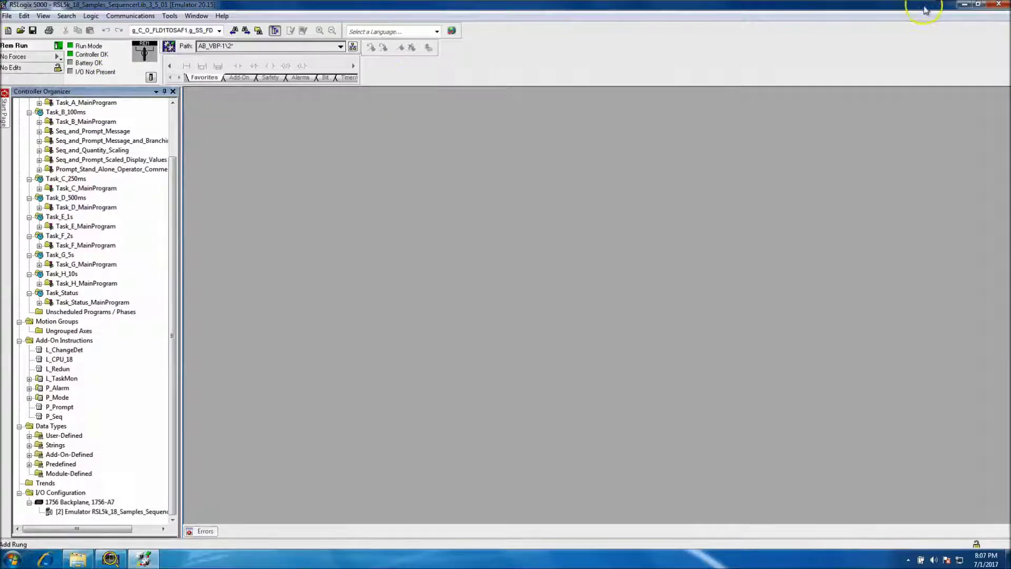
Step: Switch to FactoryTalk View Studio and open the existing Samples_Sequencer application as View Site Edition (Local Station)
click(964, 4)
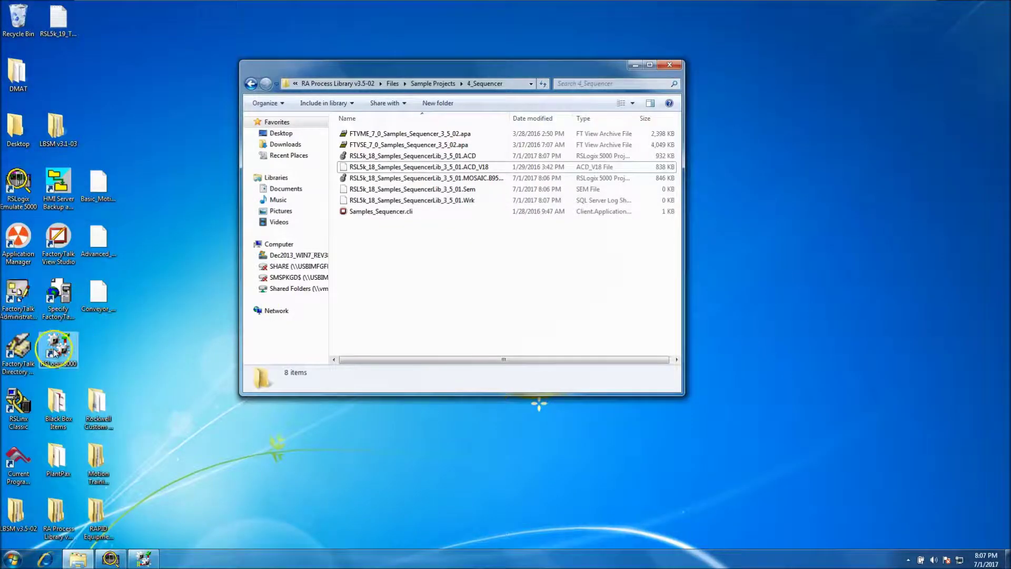
double_click(49, 242)
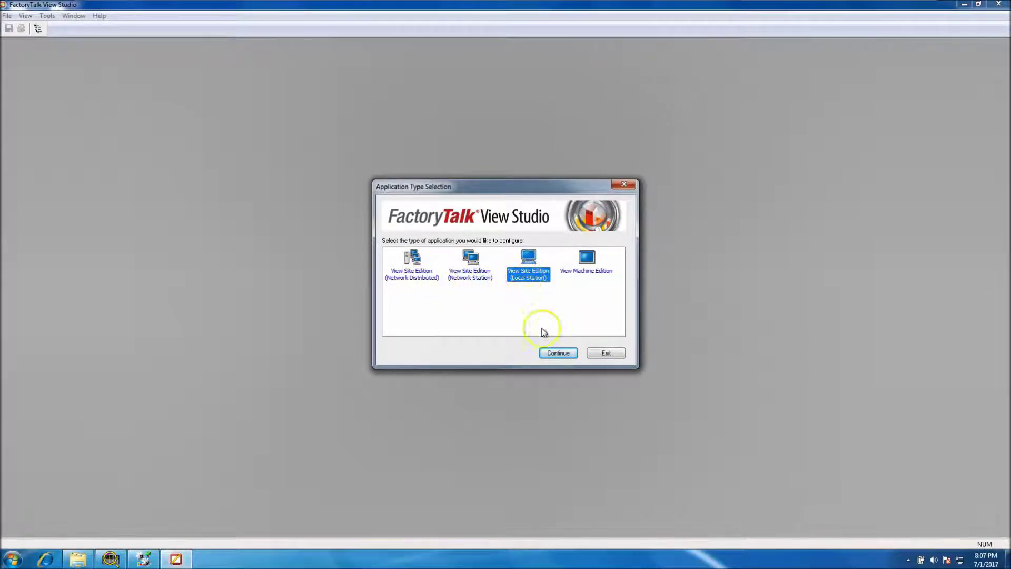
click(558, 352)
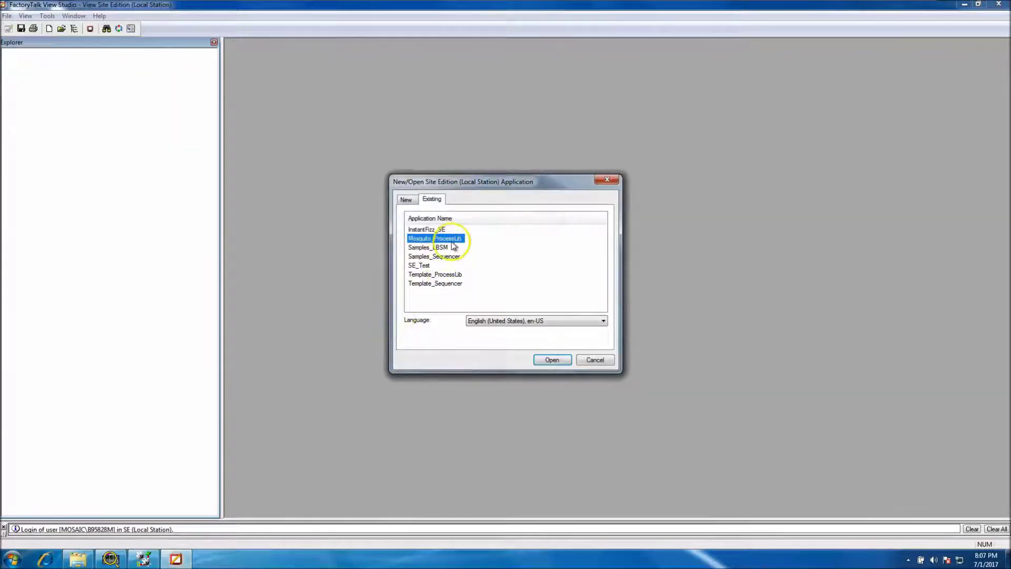
click(419, 256)
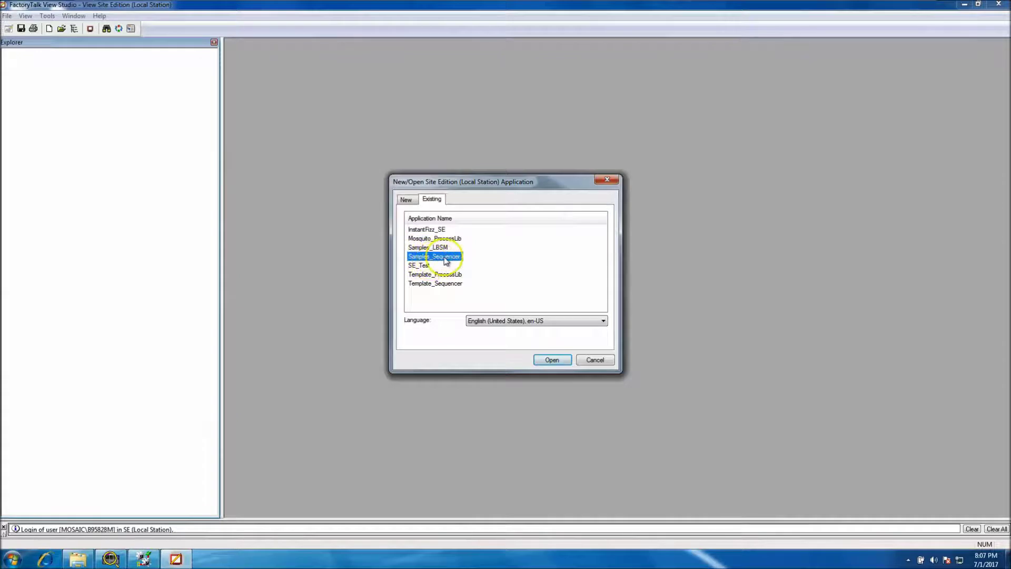
click(550, 360)
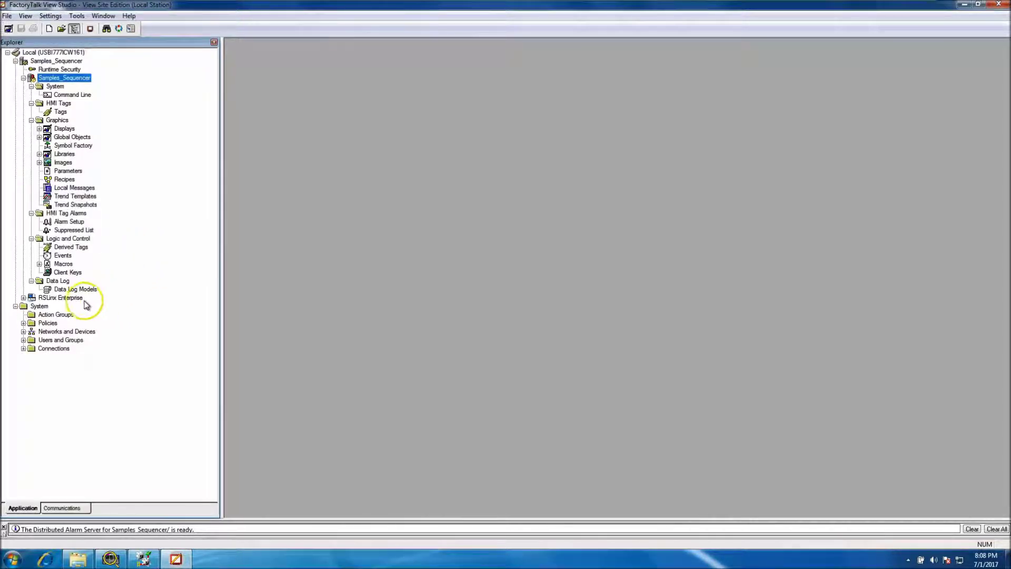
Step: Examine the general and the alarm and event properties of the RSLinx Enterprise server without changing them
click(24, 297)
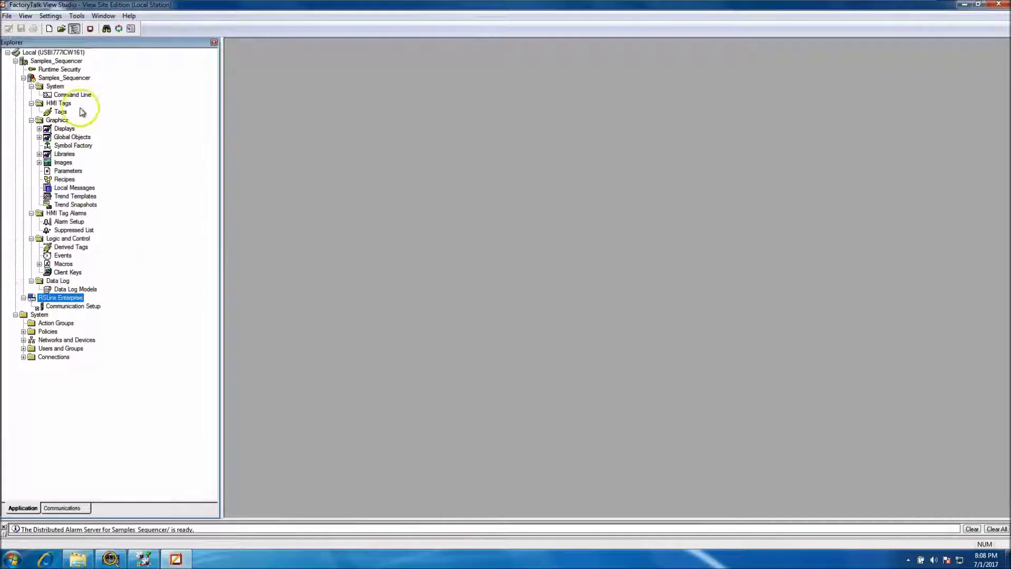
right_click(59, 302)
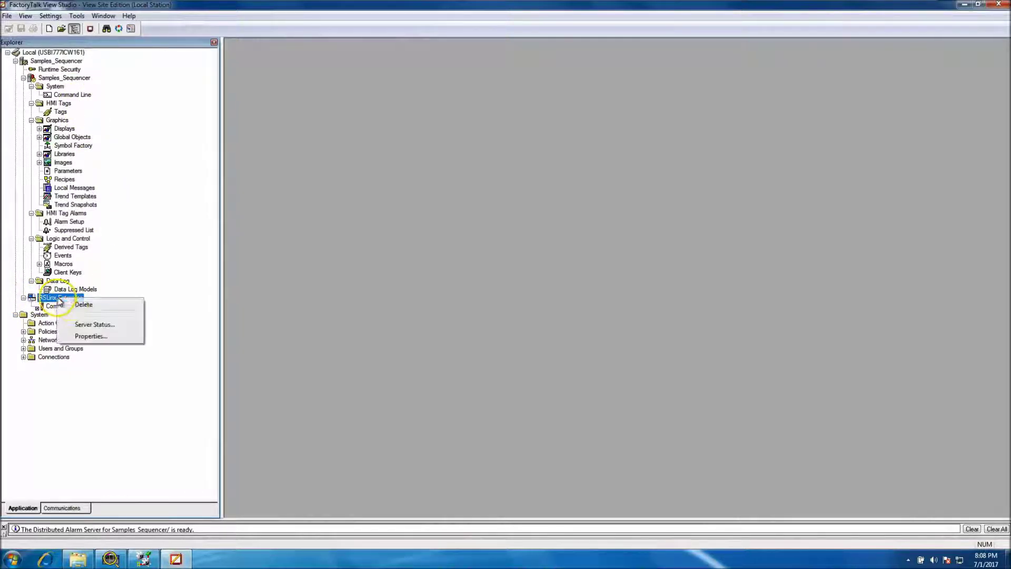
click(86, 336)
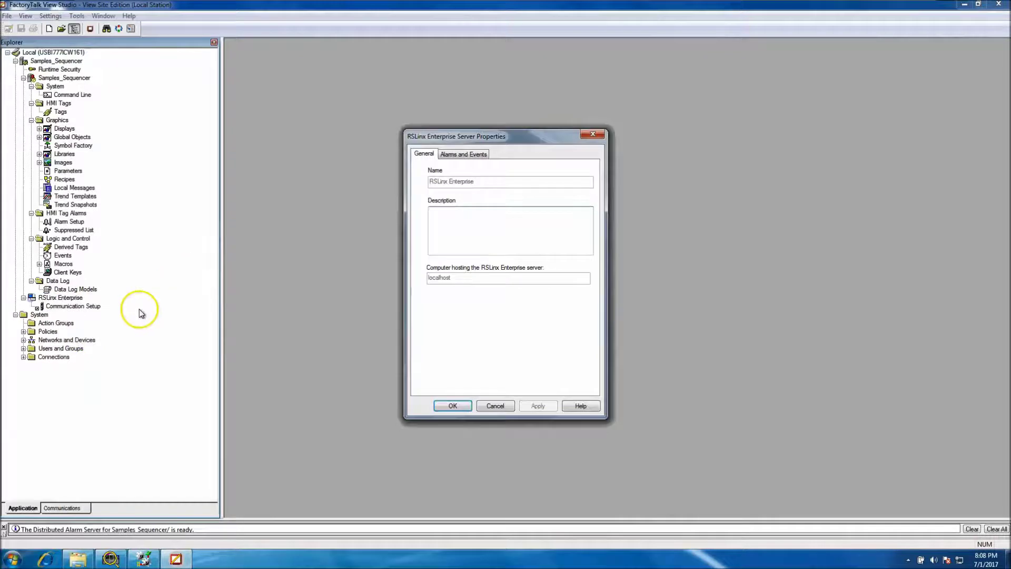
click(467, 156)
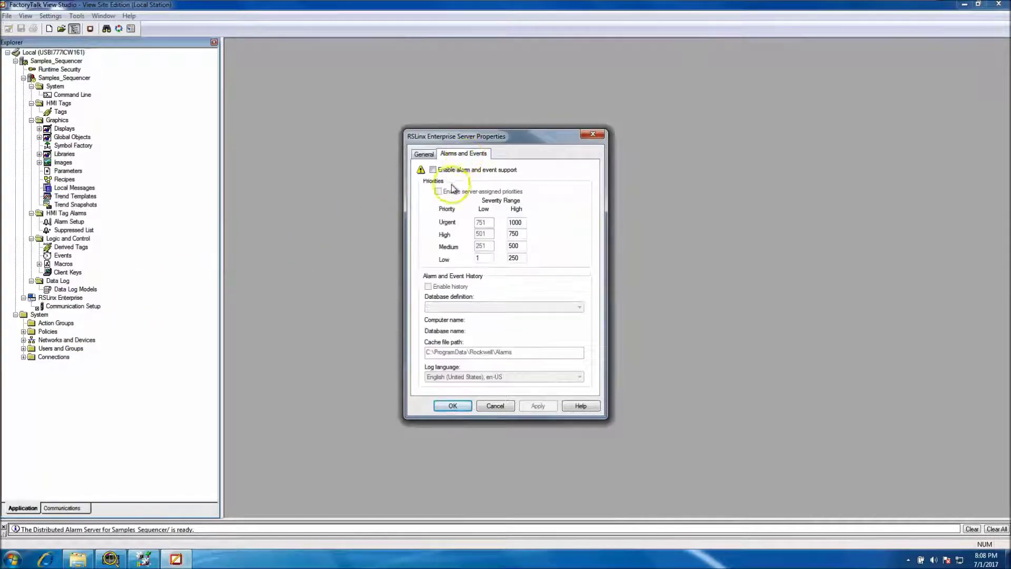
click(423, 154)
click(501, 406)
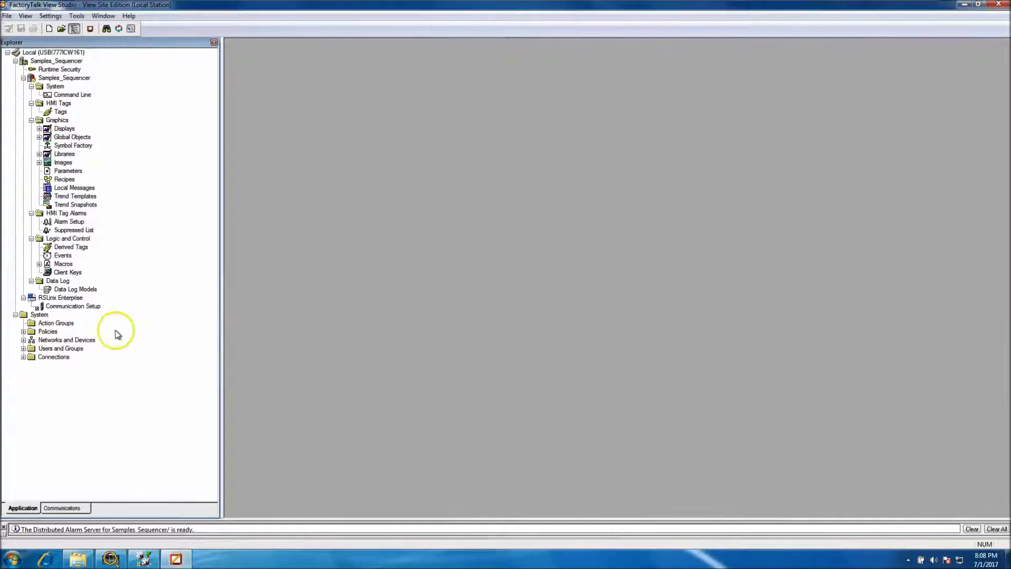
Step: In the RSLinx Enterprise communication setup, assign the Seq_Matrix shortcut to the slot 2 FOF_PLC emulator and apply the new path
double_click(83, 312)
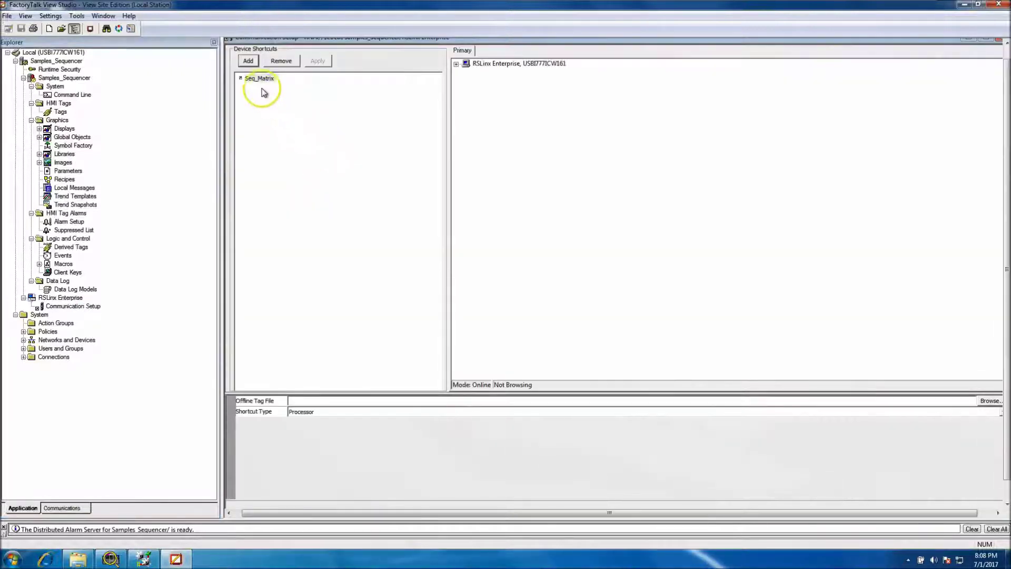
click(260, 79)
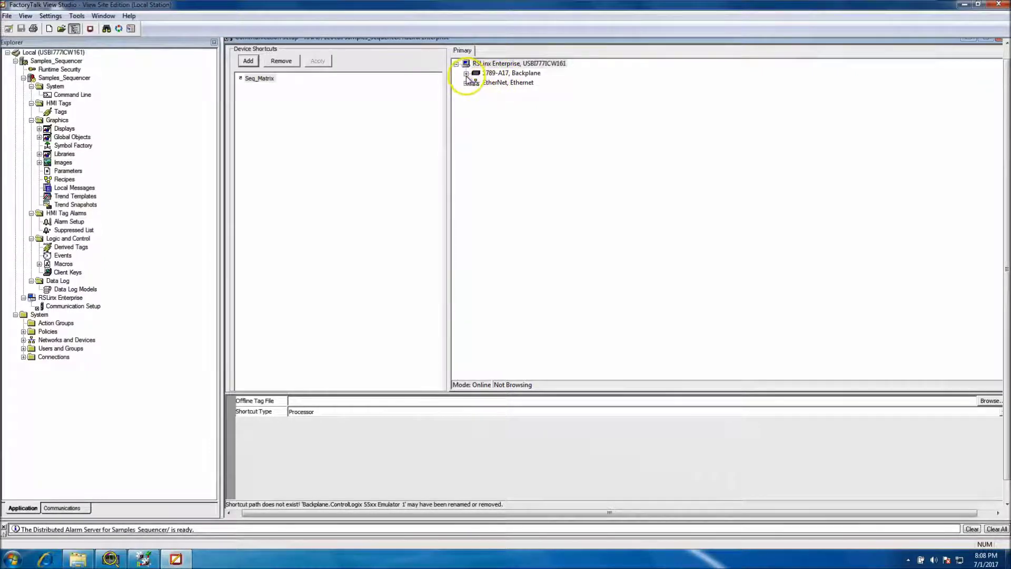
double_click(487, 73)
click(519, 83)
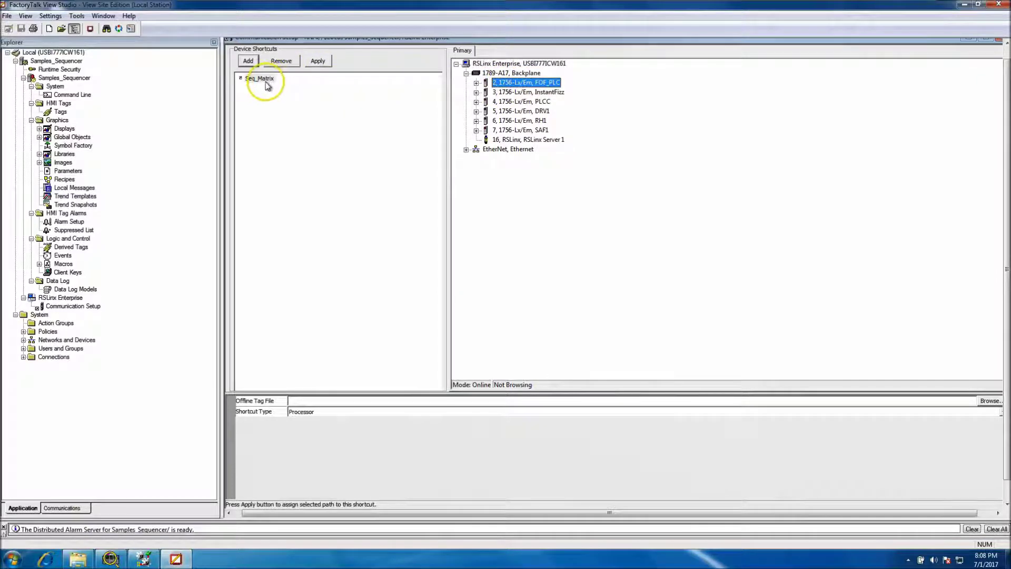
click(314, 63)
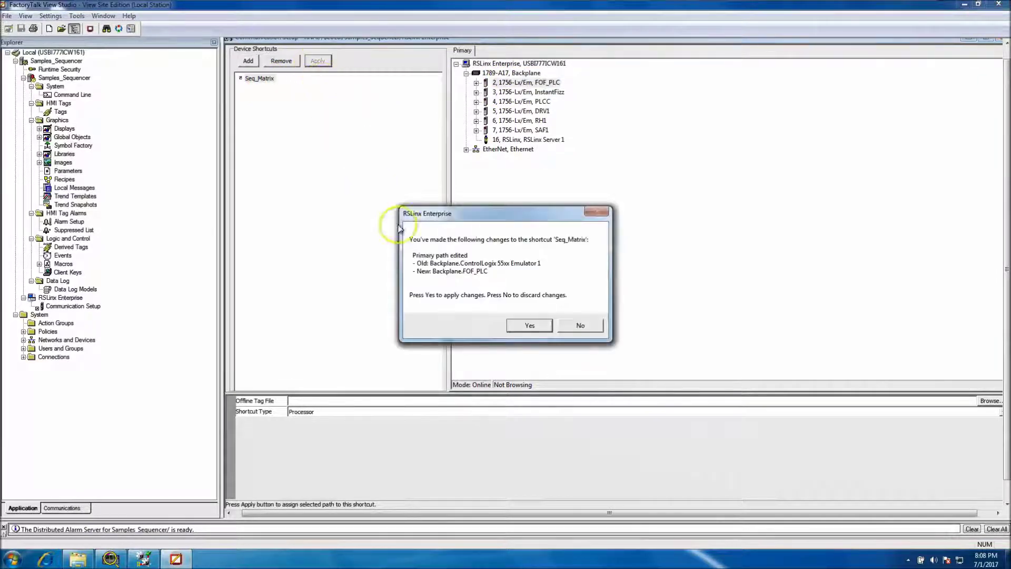
click(528, 326)
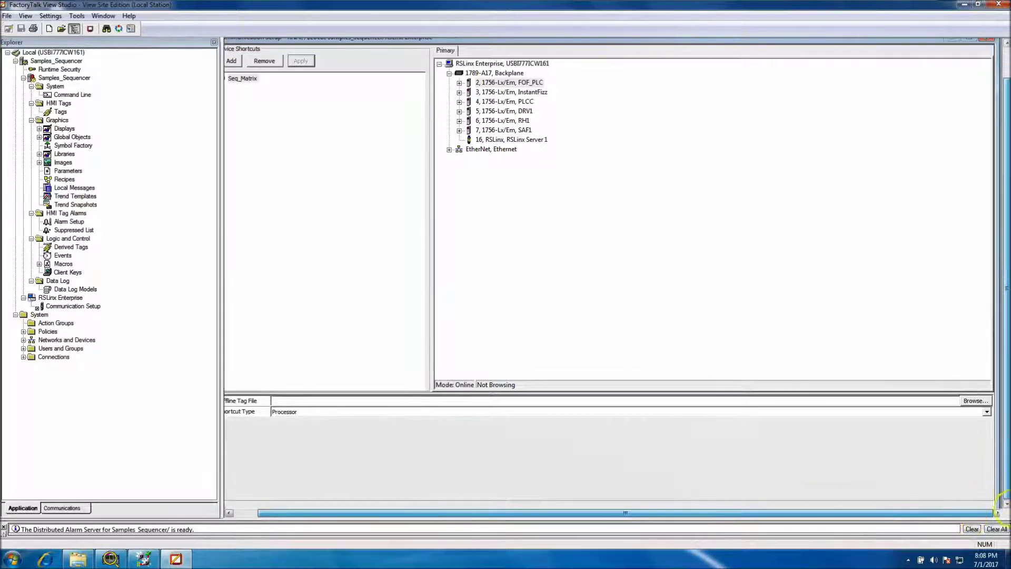
Step: Verify the Seq_Matrix shortcut's device assignment and accept the communication setup
scroll(963, 500, down, 1)
click(962, 496)
drag(540, 283, 373, 273)
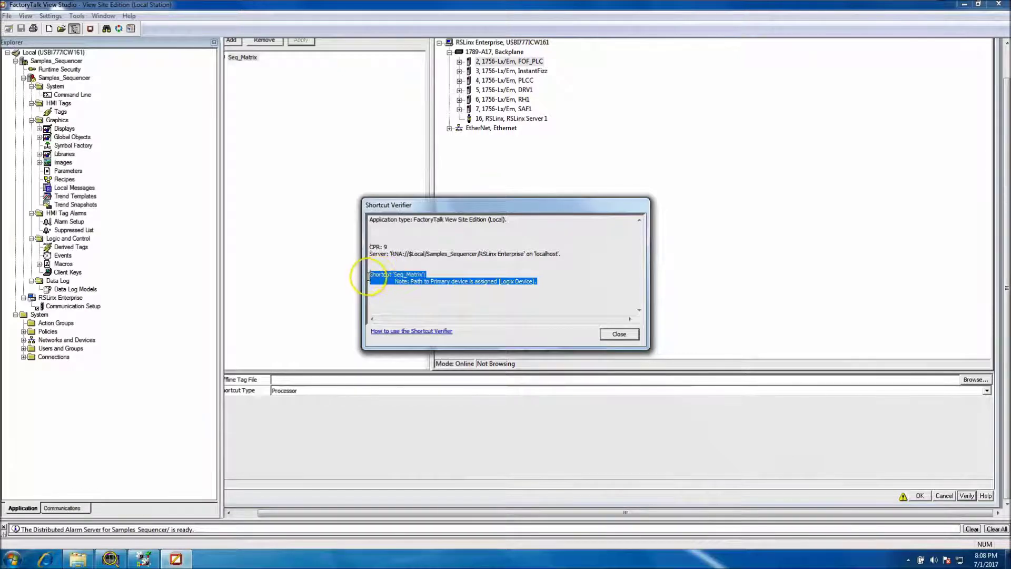
click(623, 337)
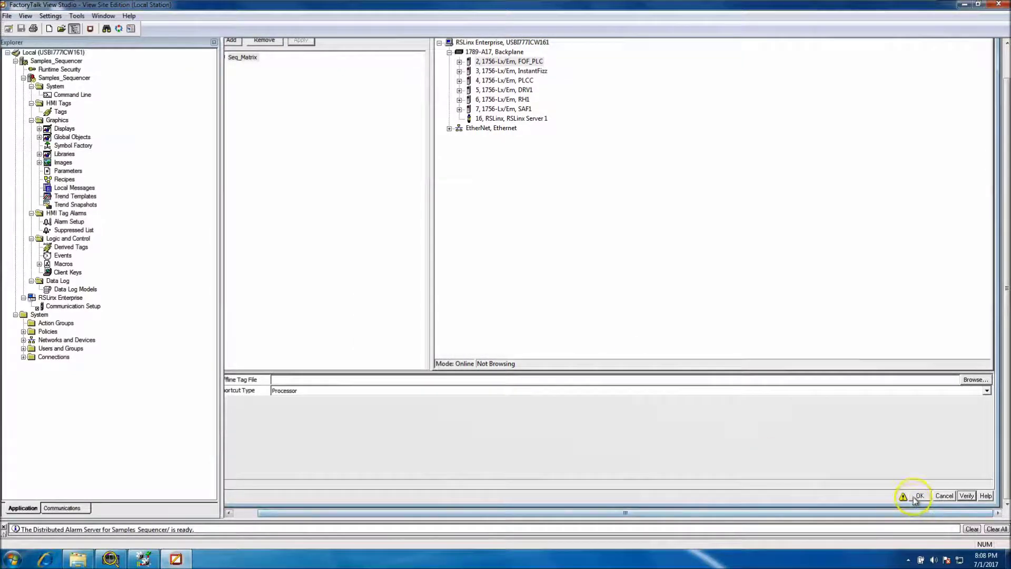
click(917, 497)
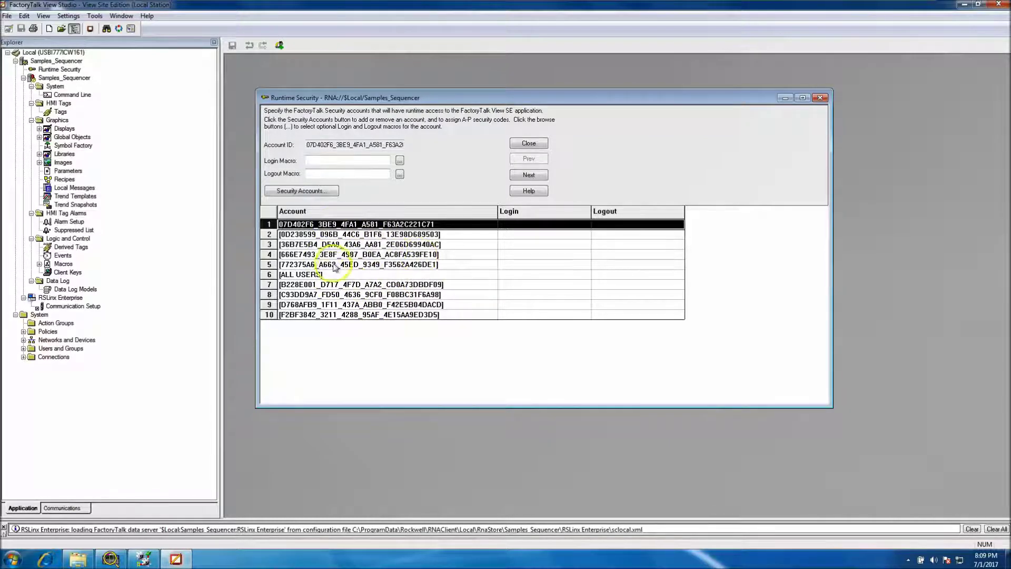
Step: Examine the system's user groups and users, and the options for creating a new user group, without creating one
click(23, 348)
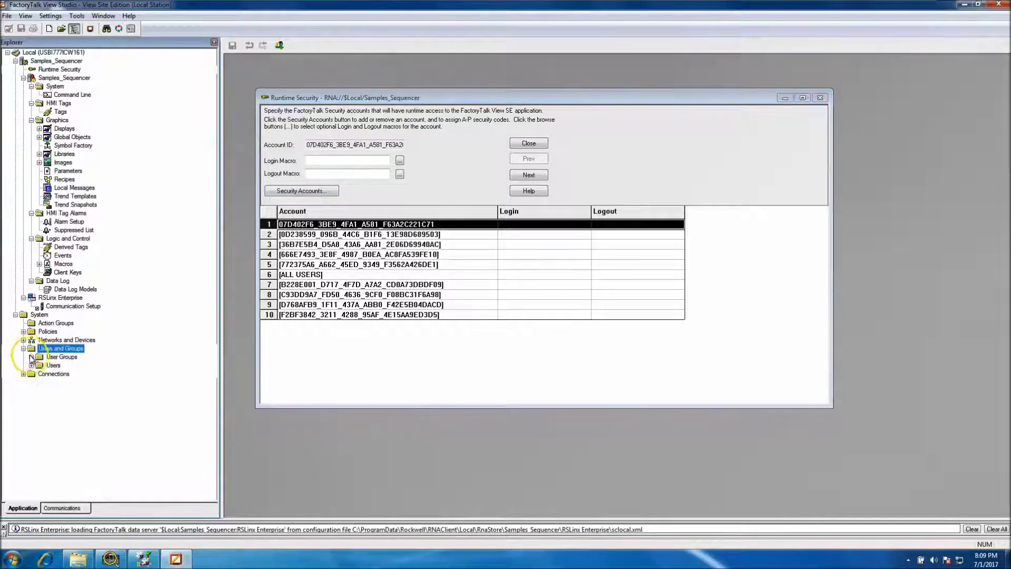
double_click(42, 356)
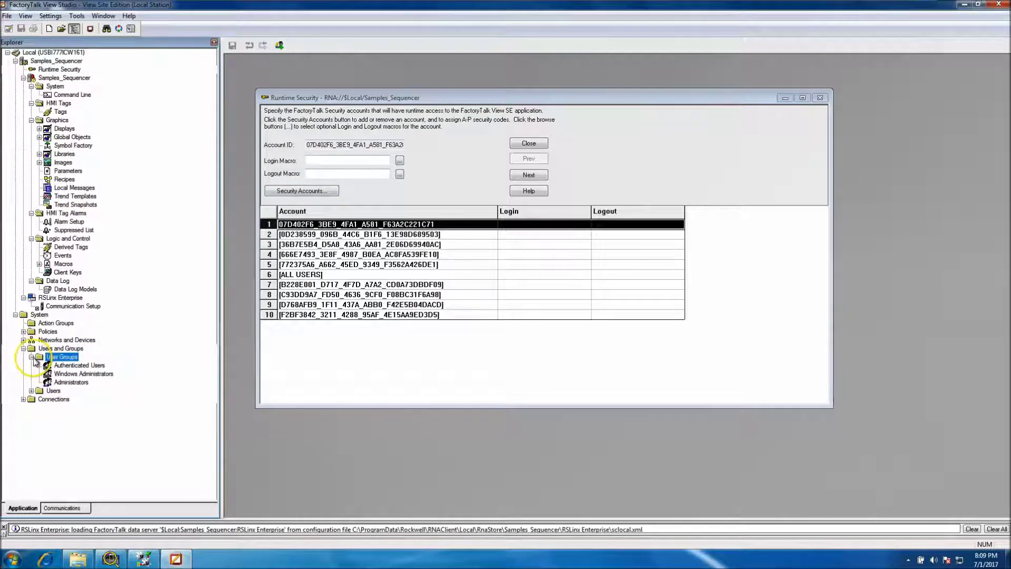
double_click(53, 390)
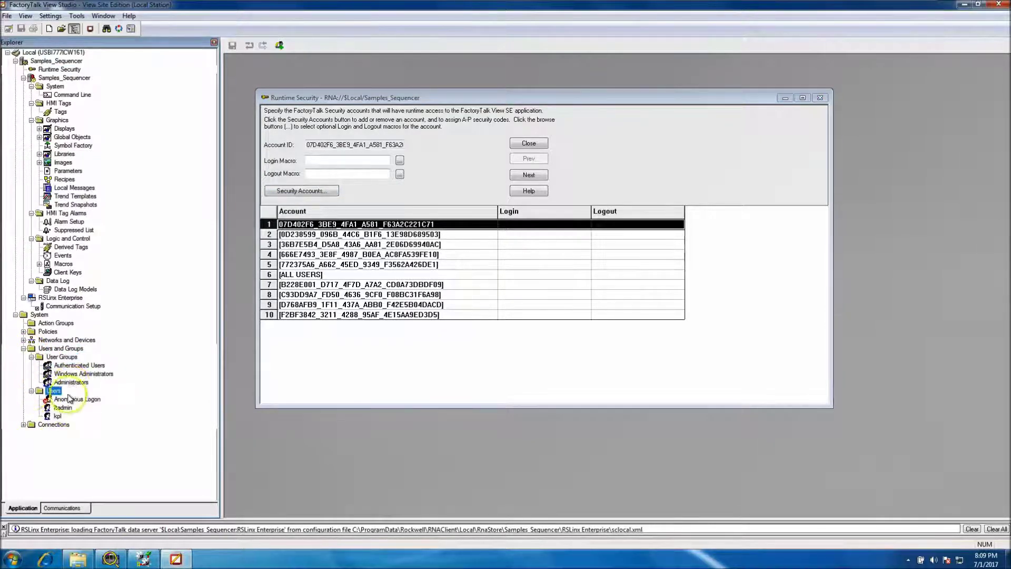
click(31, 390)
click(73, 383)
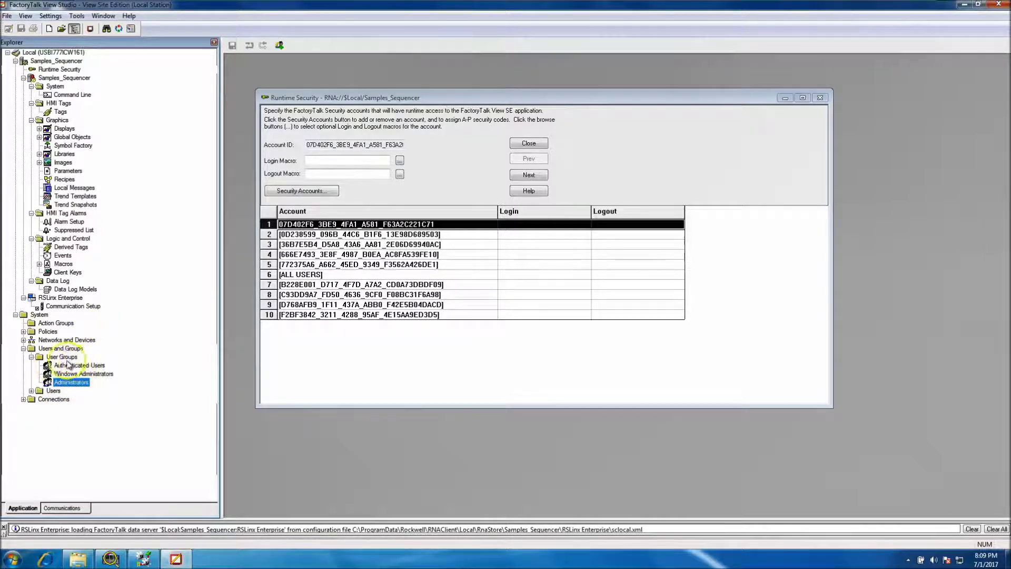
click(72, 358)
right_click(73, 358)
mouse_move(100, 362)
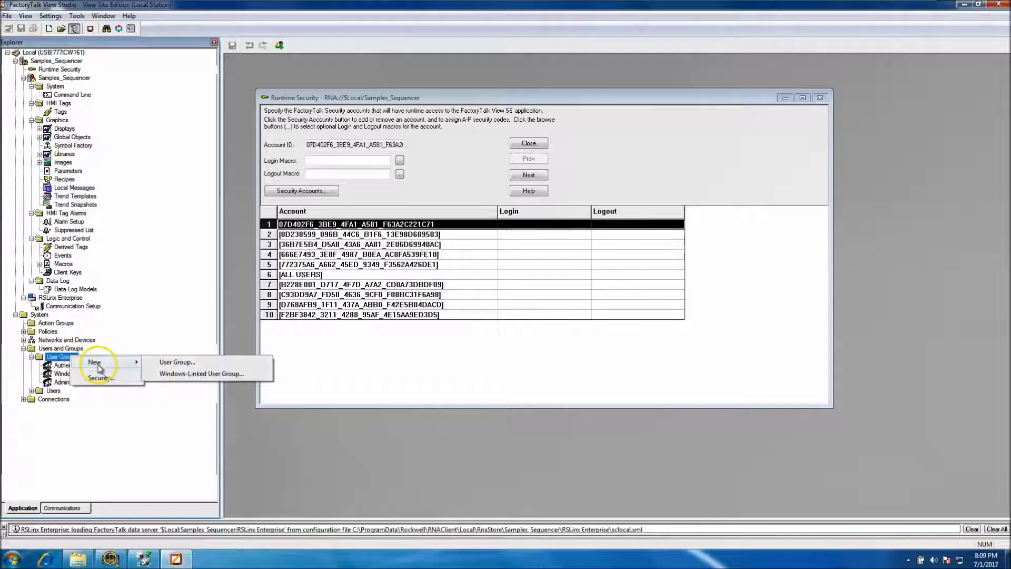
click(171, 334)
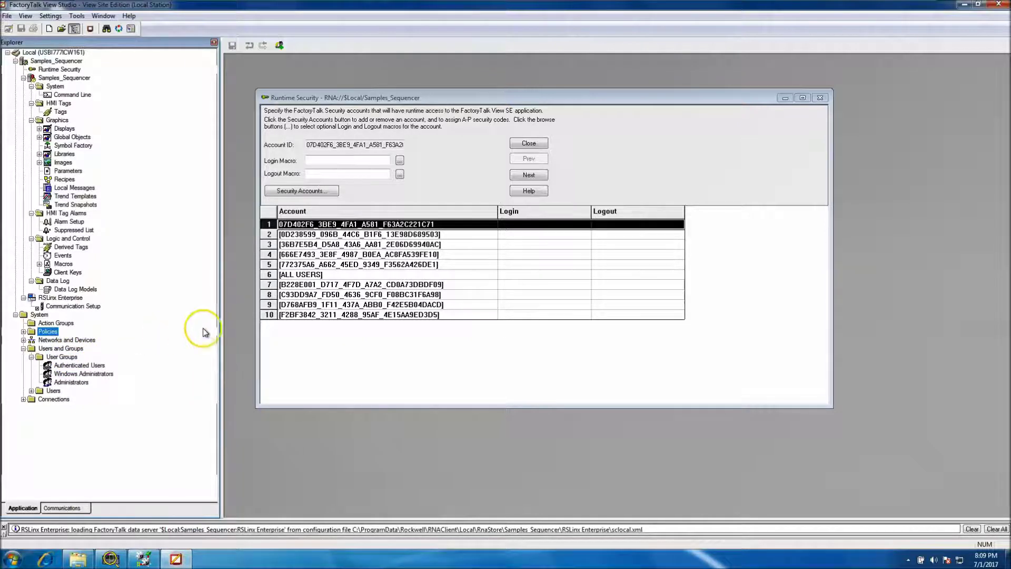
Step: Add the Administrators group to the Samples_Sequencer runtime security accounts with FactoryTalk View Security Codes allowed
click(310, 192)
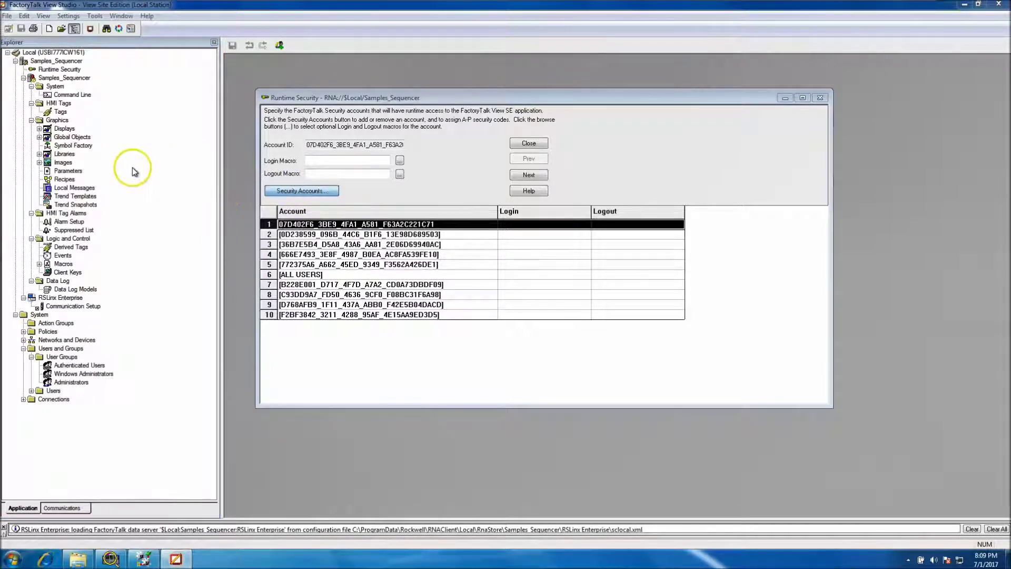
click(169, 130)
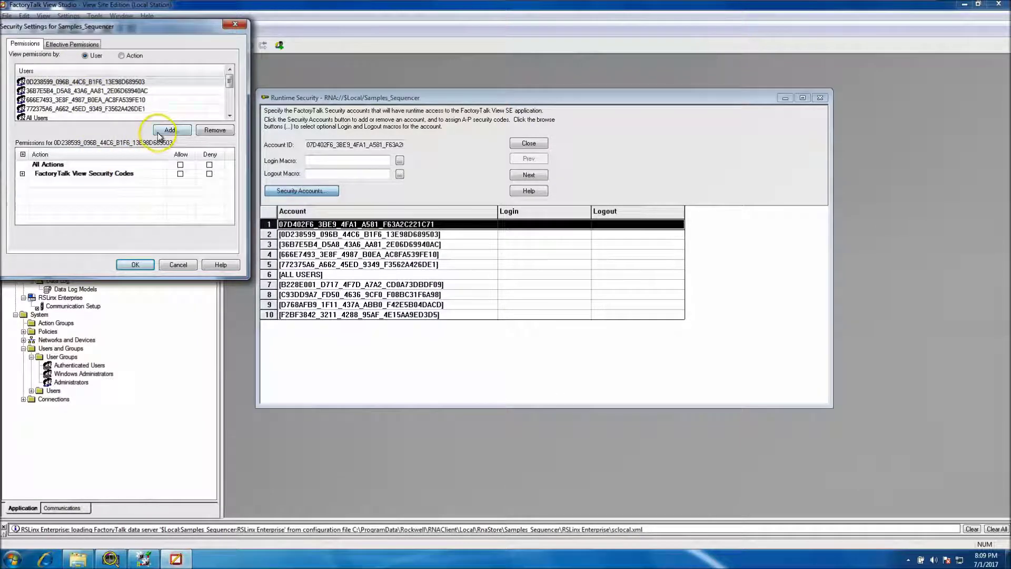
click(31, 74)
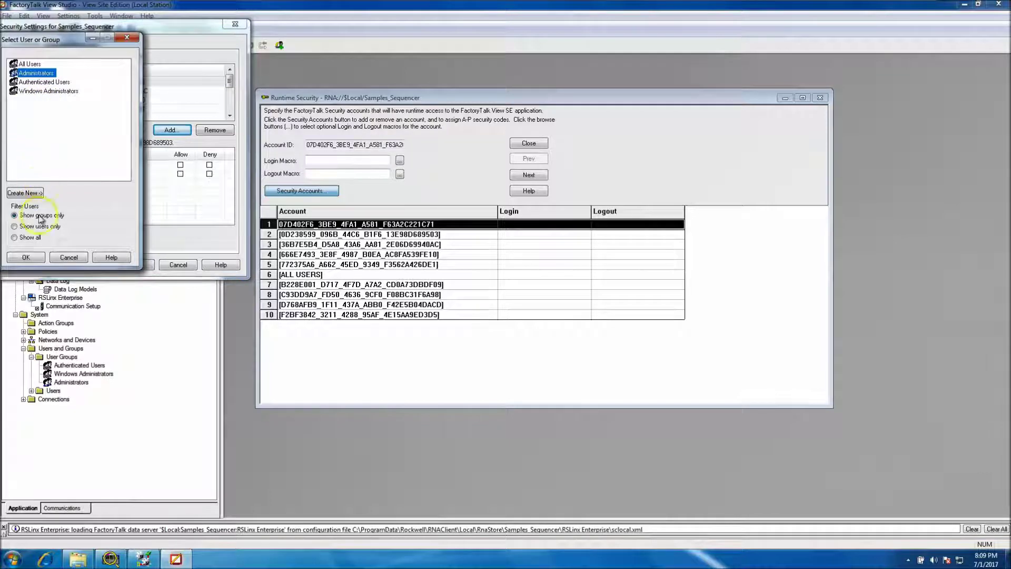
click(23, 257)
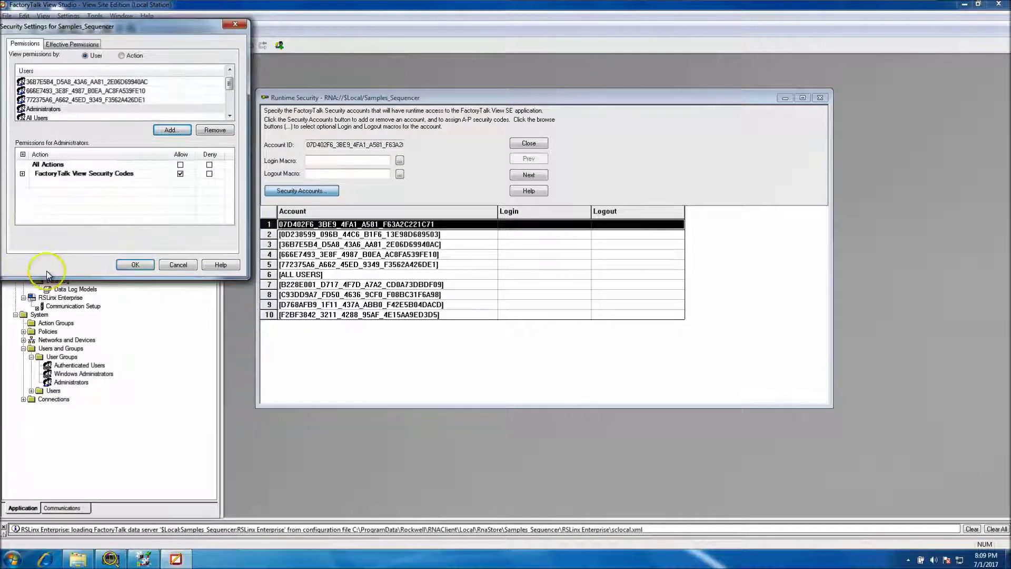
click(135, 268)
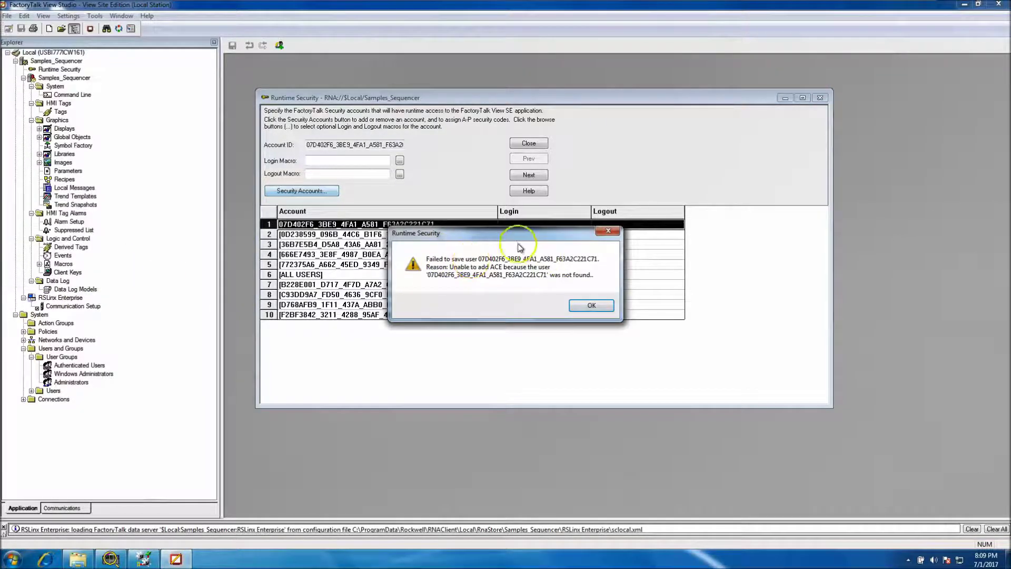
Step: Acknowledge all the Runtime Security warnings about accounts that cannot be saved
drag(520, 241, 609, 250)
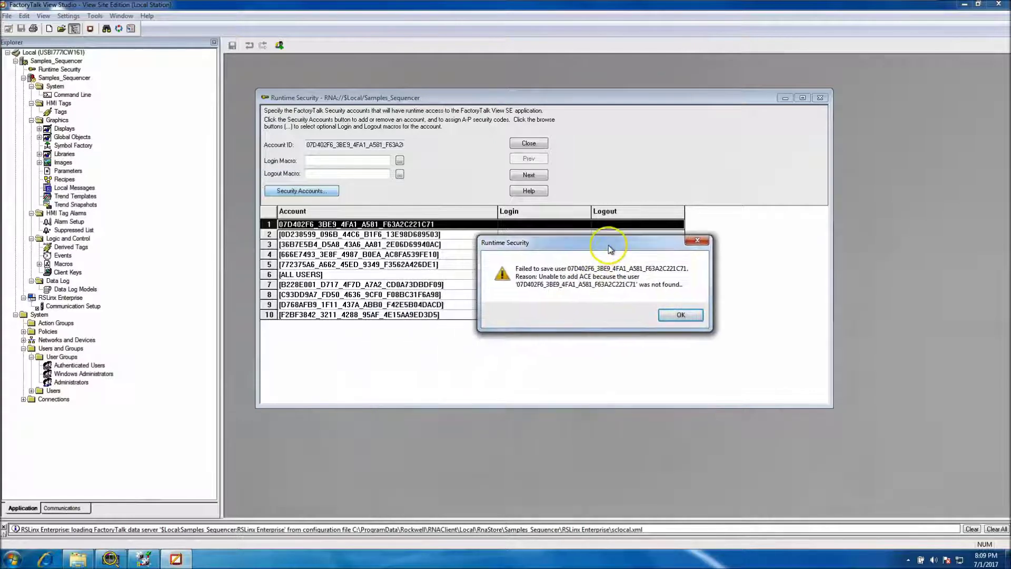
click(672, 316)
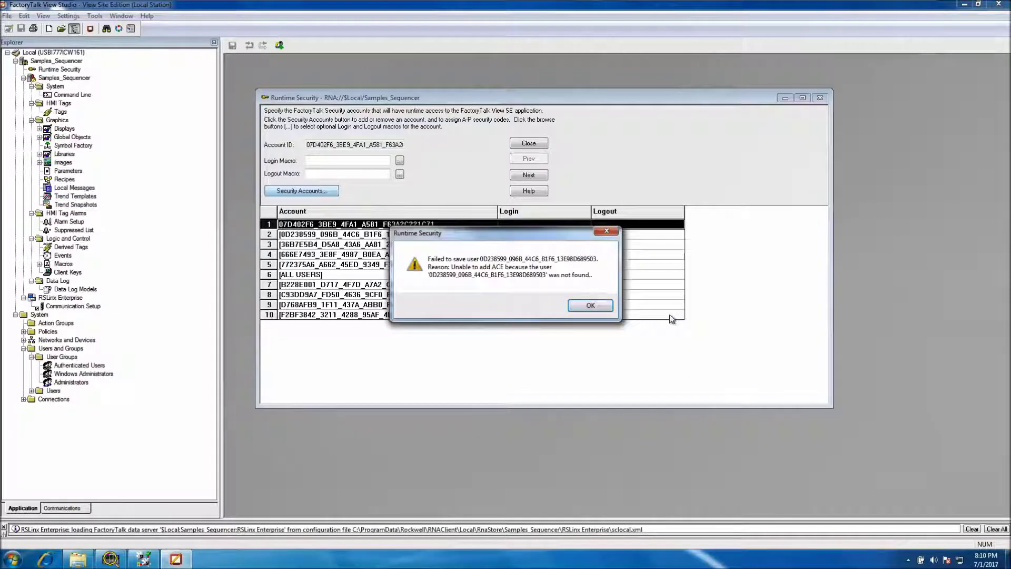
click(587, 307)
click(587, 307)
click(586, 307)
click(587, 307)
click(589, 305)
click(590, 305)
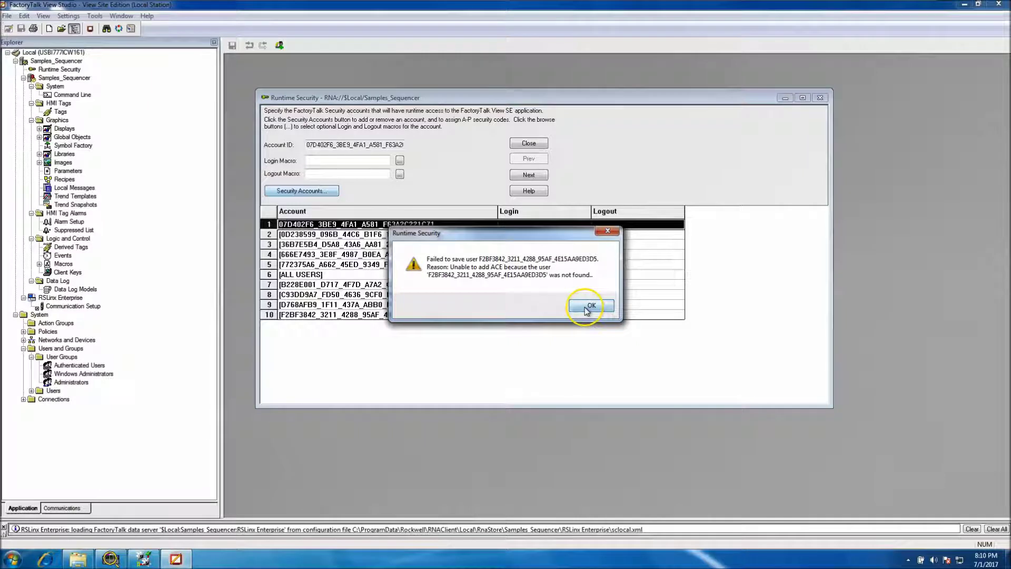
click(586, 307)
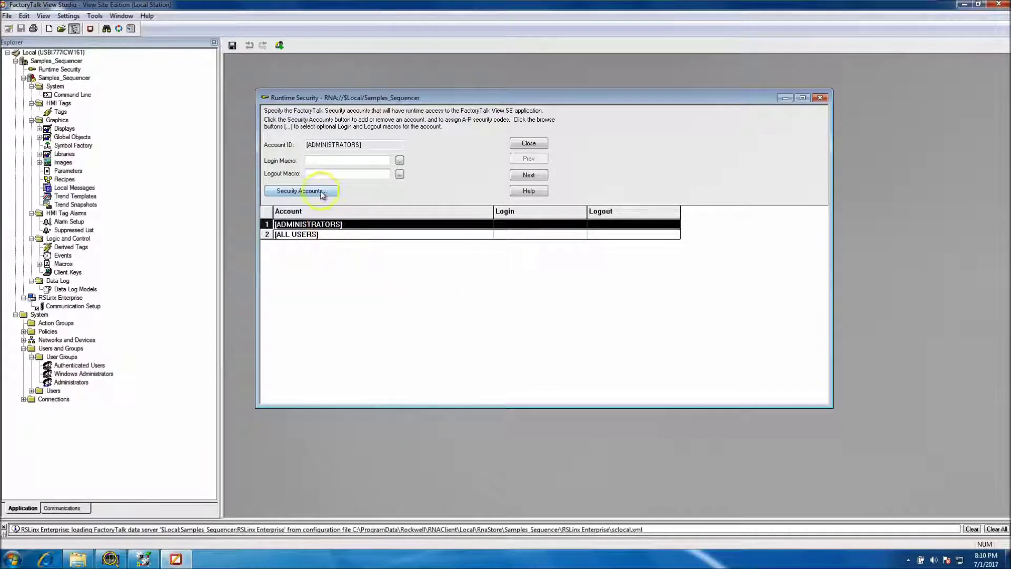
Step: Review the groups and users available as security accounts without adding any, and close Runtime Security with its changes saved
click(279, 45)
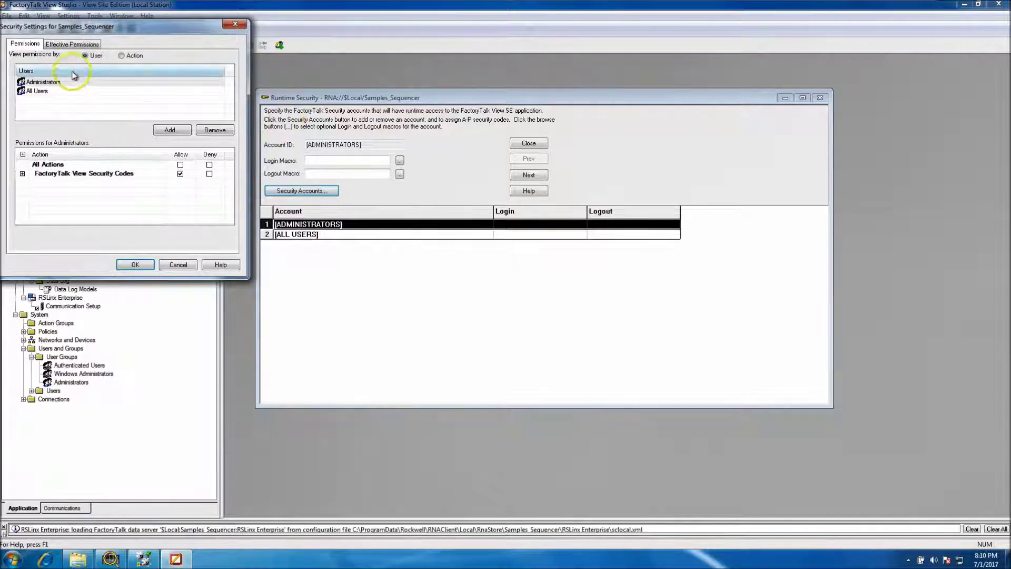
click(166, 129)
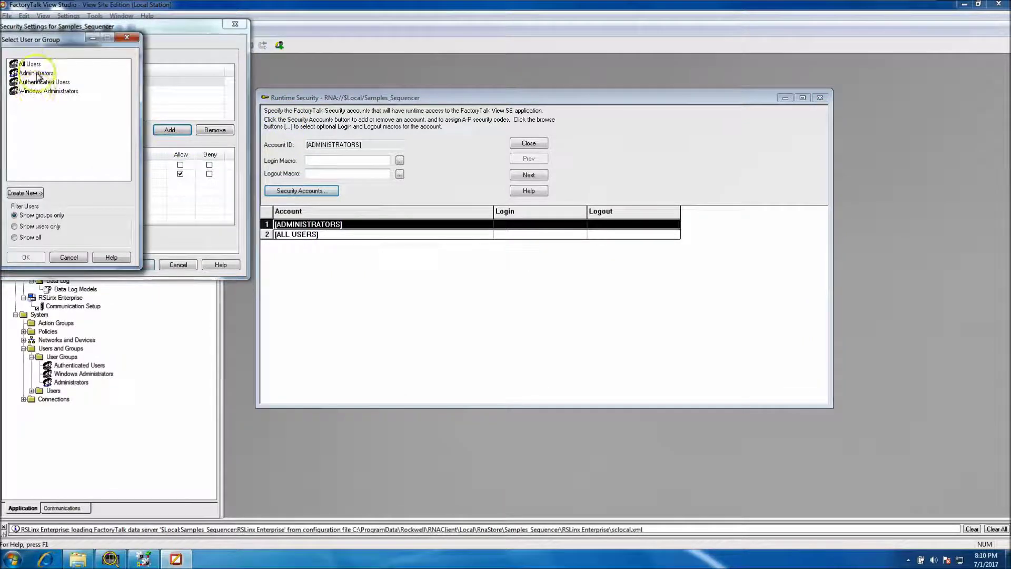
click(13, 227)
click(15, 238)
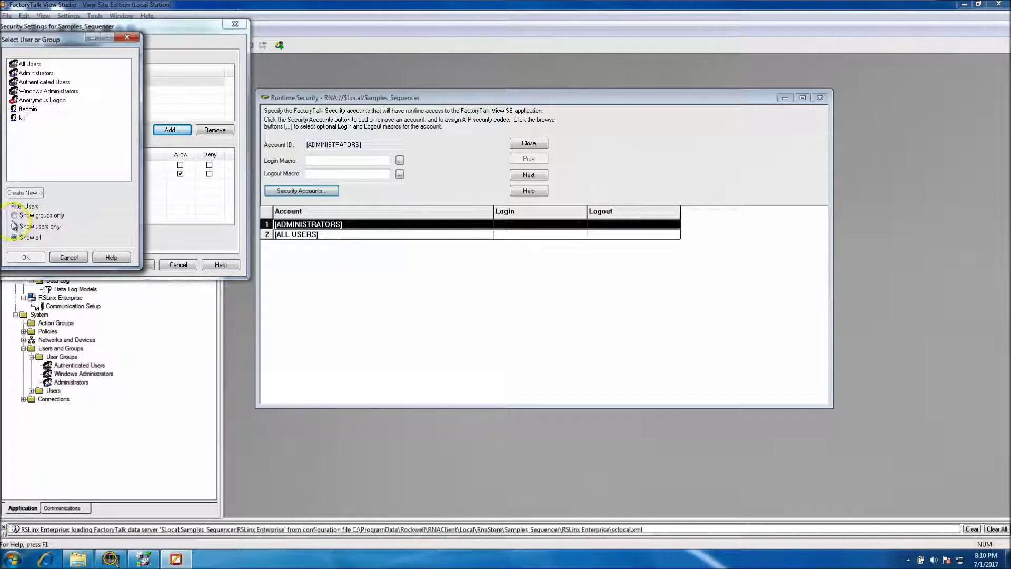
click(68, 257)
click(176, 265)
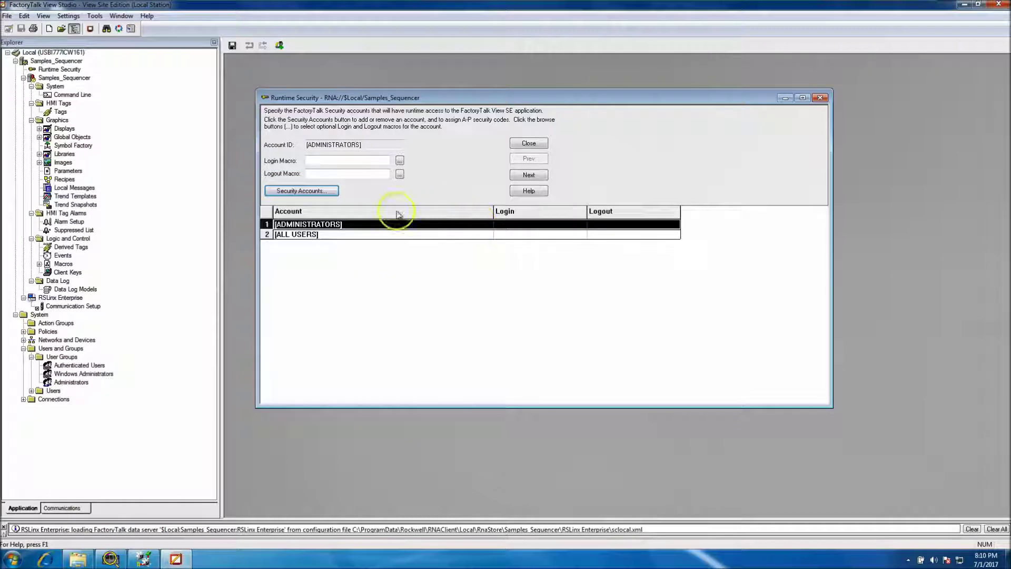
click(820, 99)
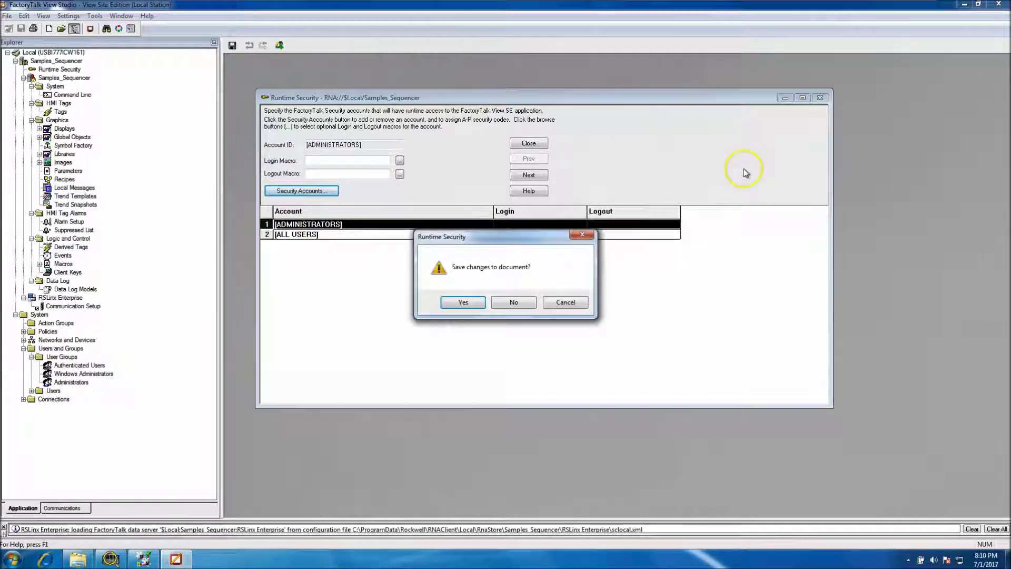
click(479, 304)
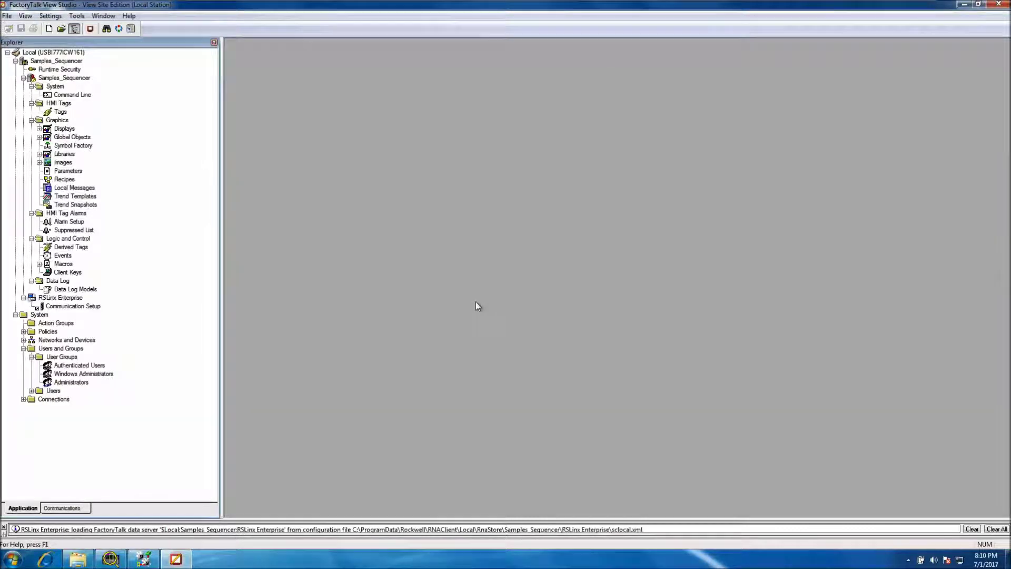
Step: Start a new FactoryTalk View SE Client configuration named SampleSeq_Client, keeping the storage folder C:\Users\Public\Documents\RSView Enterprise\SE\Client
click(90, 29)
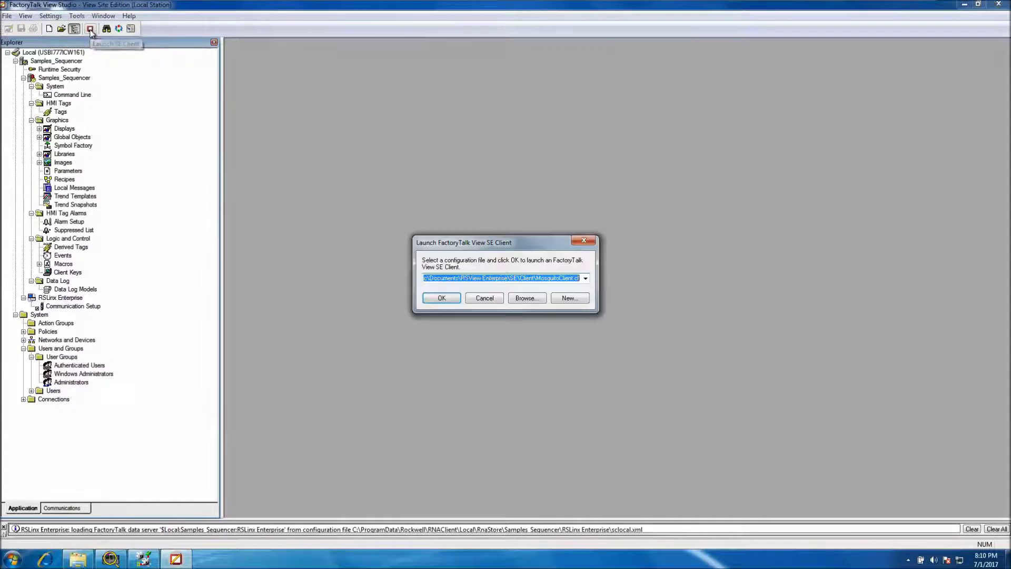
click(568, 298)
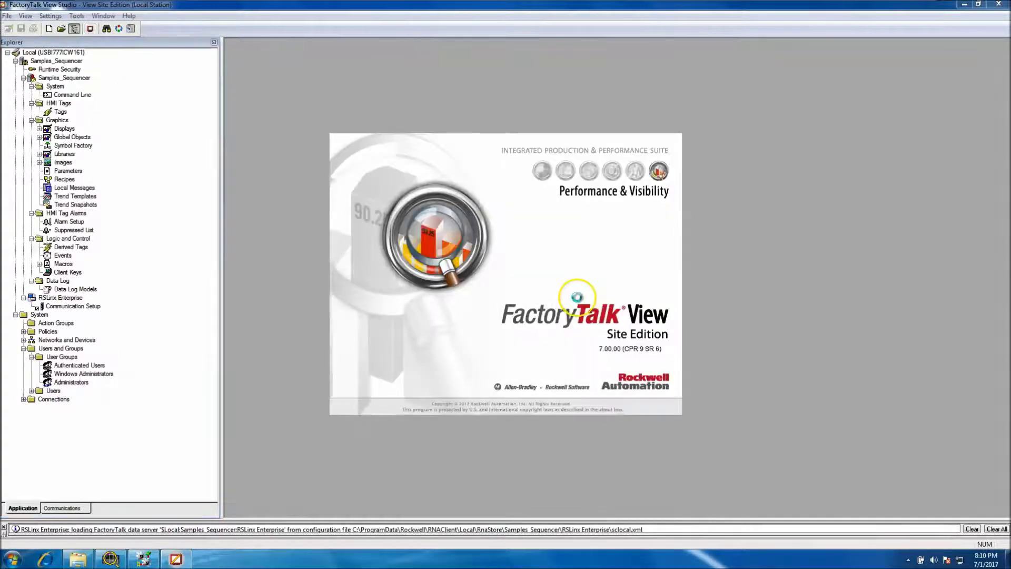
click(617, 203)
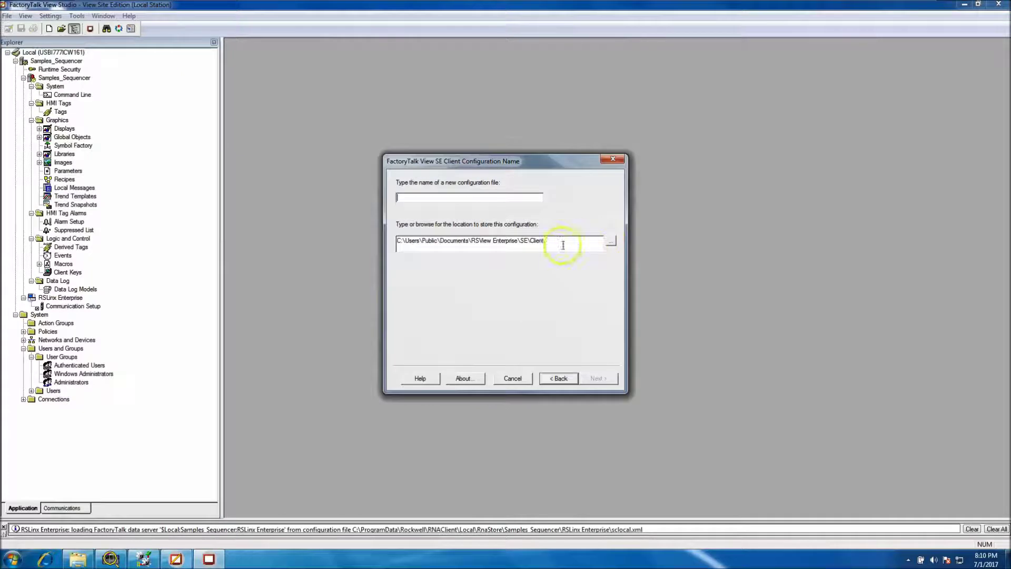
text(SampleSeq_Client)
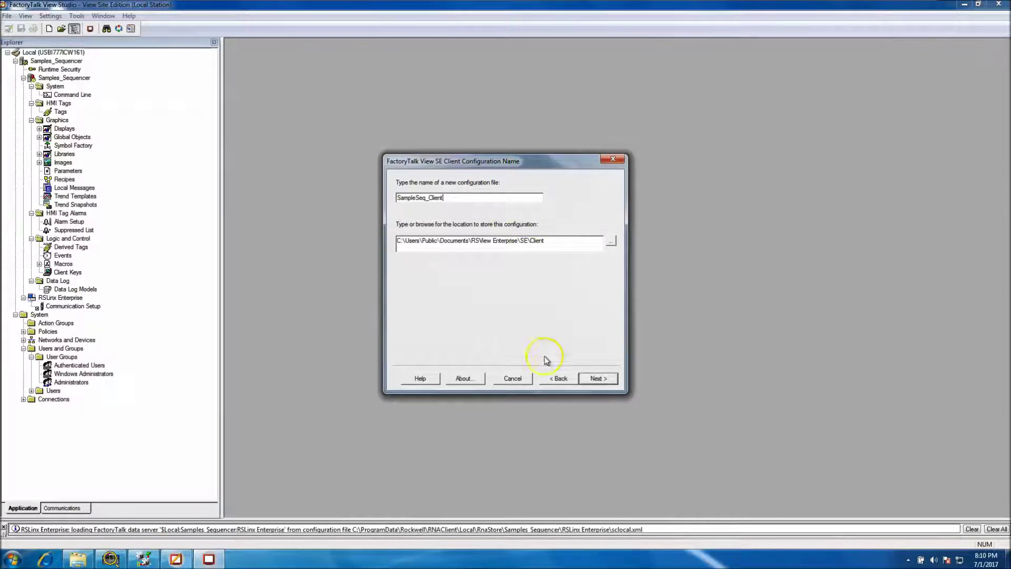
drag(564, 242, 393, 242)
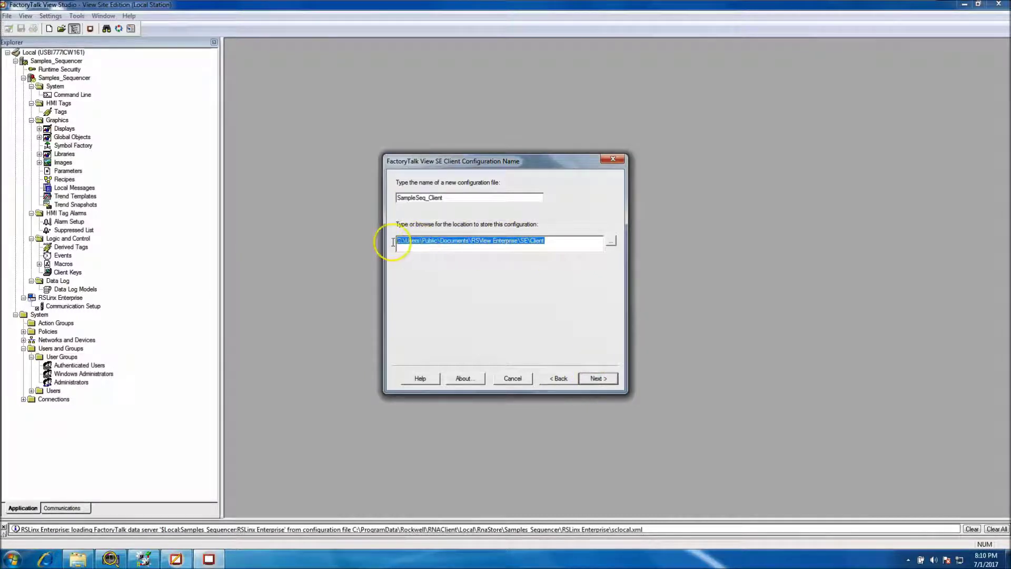
click(594, 379)
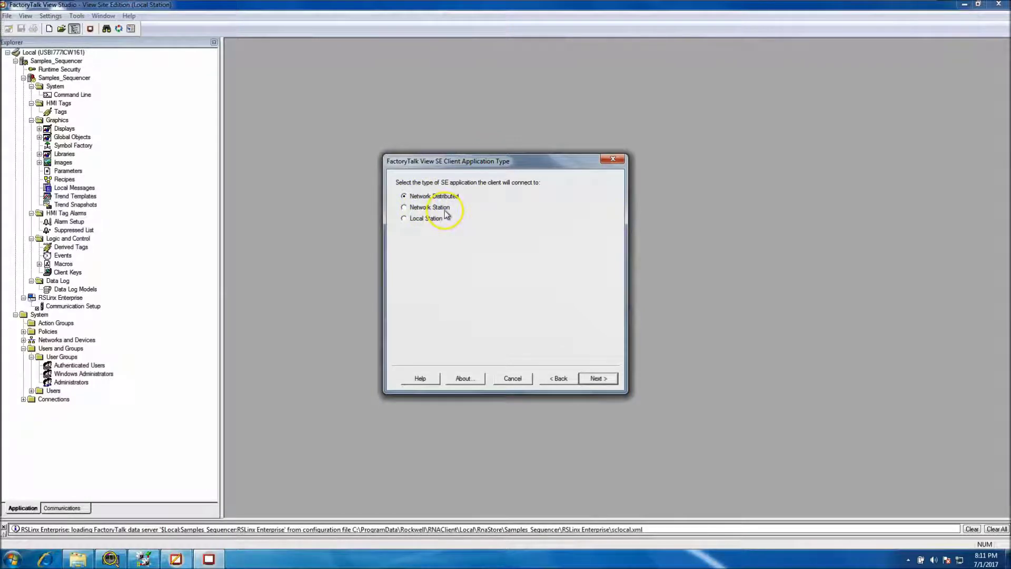
Step: Set the client to connect to the Local Station application Samples_Sequencer
click(404, 218)
click(601, 380)
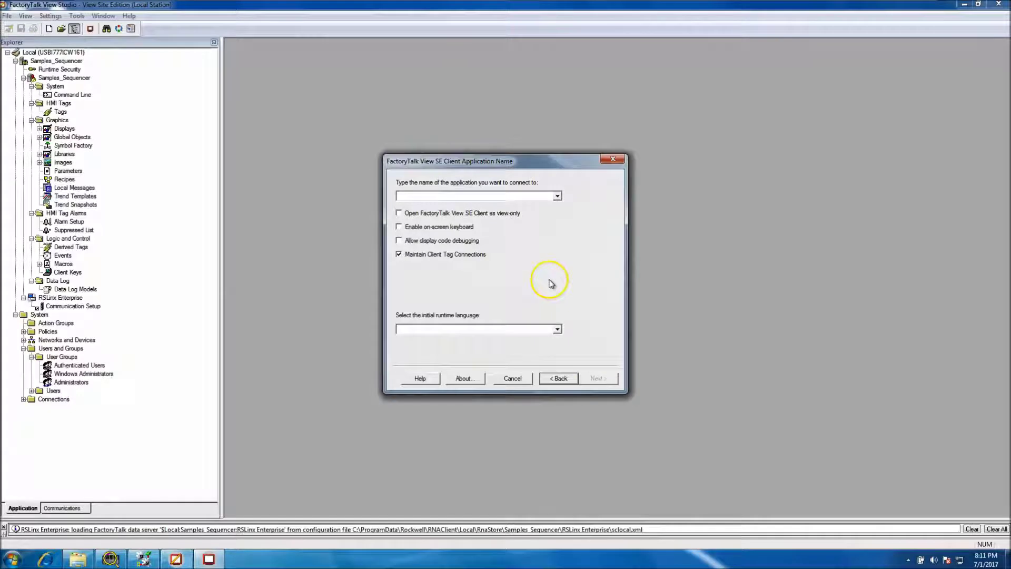
click(556, 196)
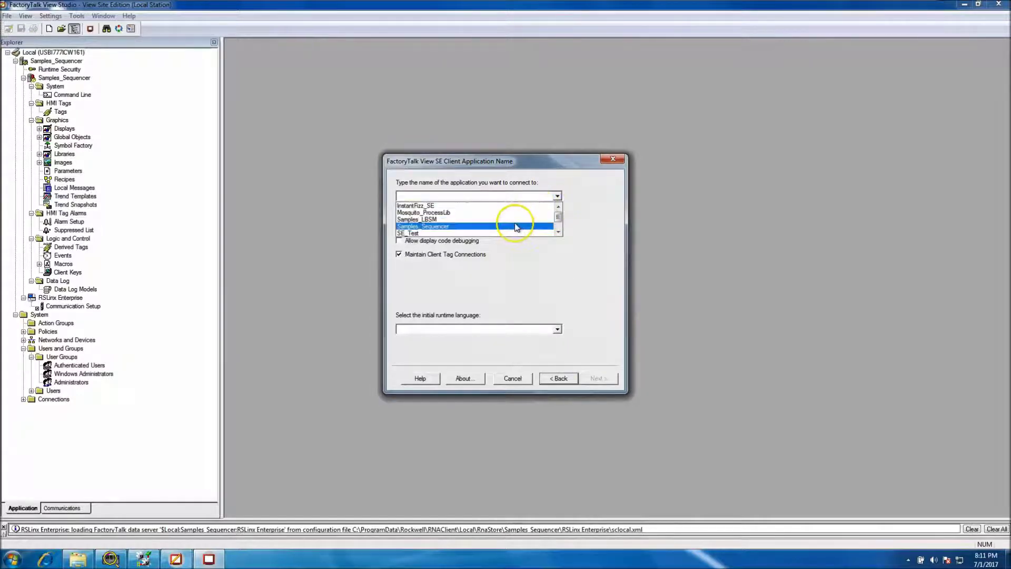
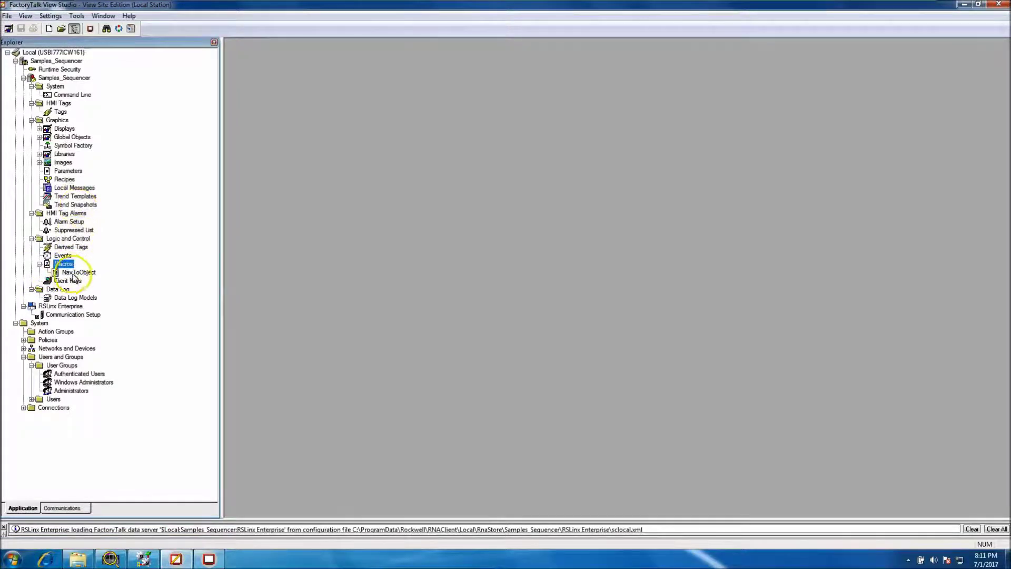
Step: Return to the client configuration wizard and set Main as the initial display, leaving the initial client key file empty
click(209, 559)
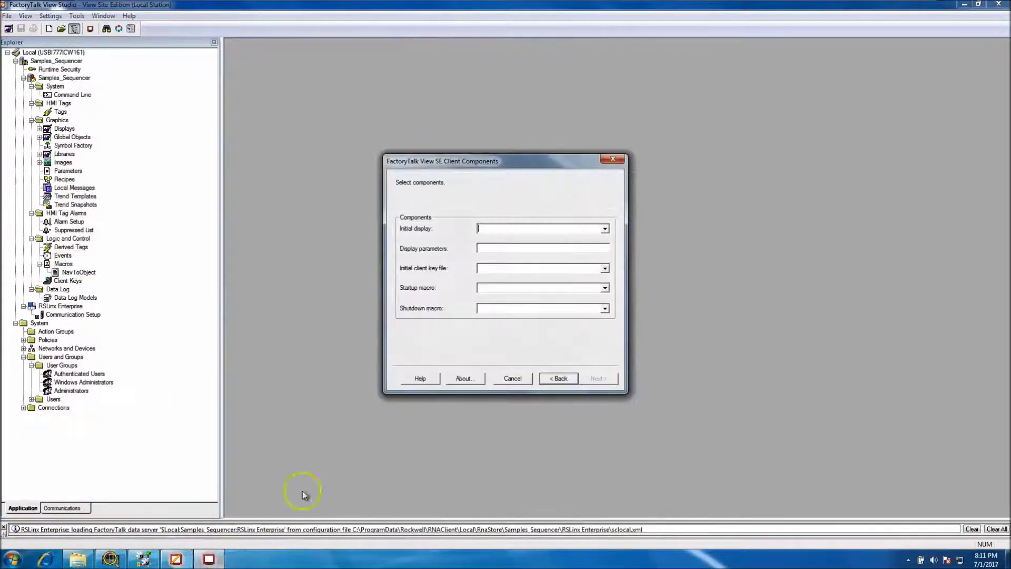
click(604, 230)
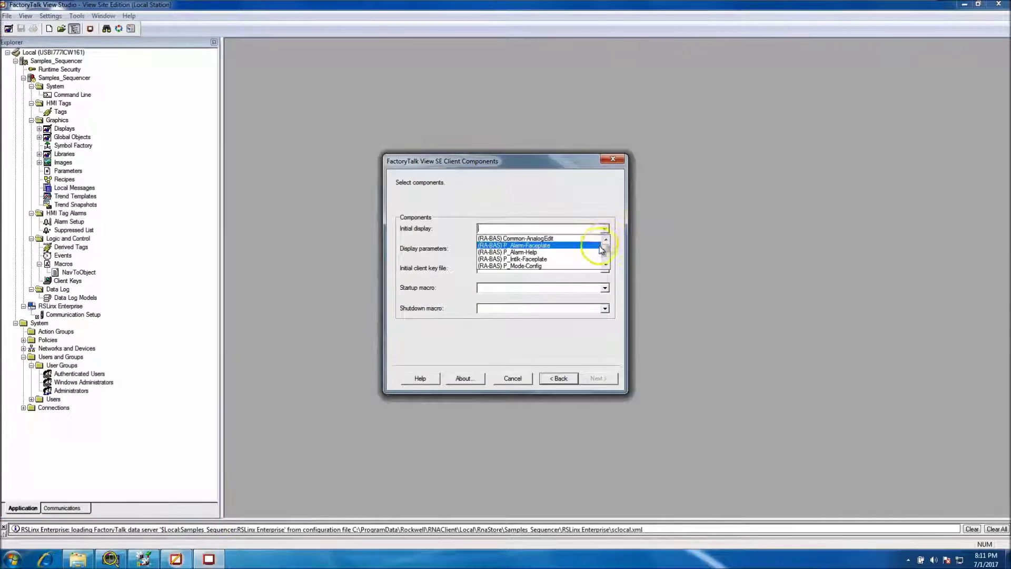
drag(606, 247, 611, 265)
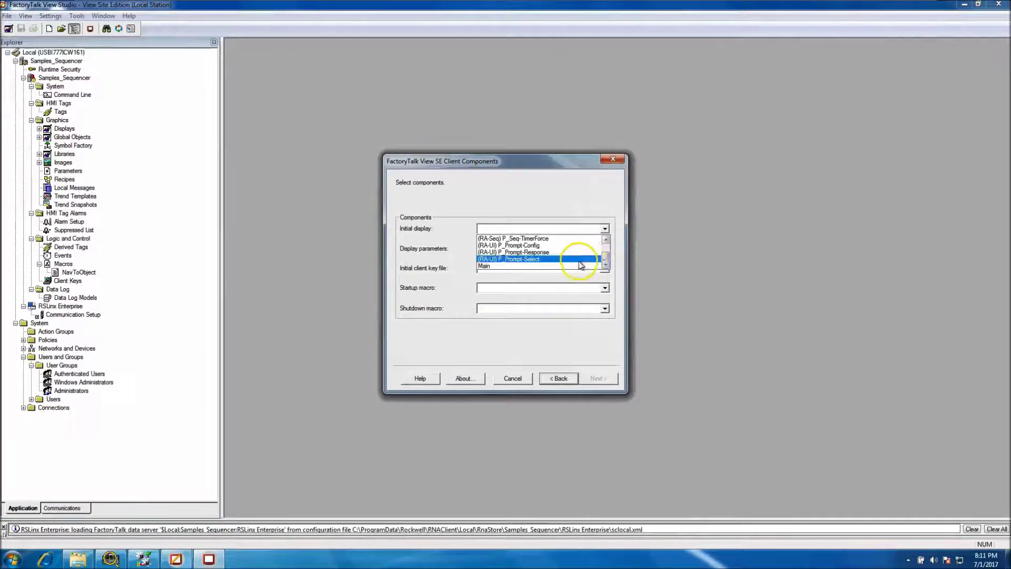
click(579, 266)
click(604, 268)
click(602, 270)
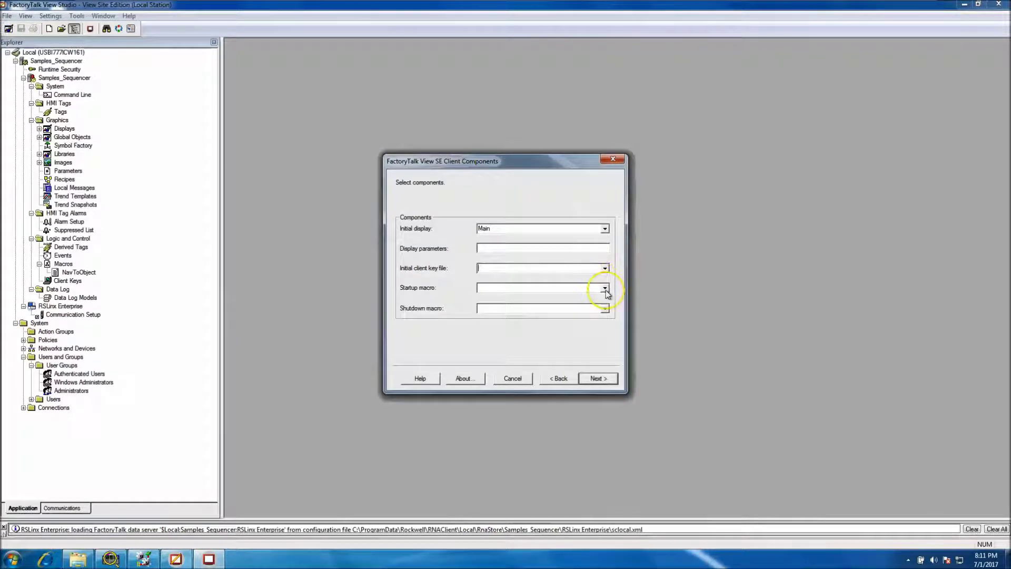
click(605, 289)
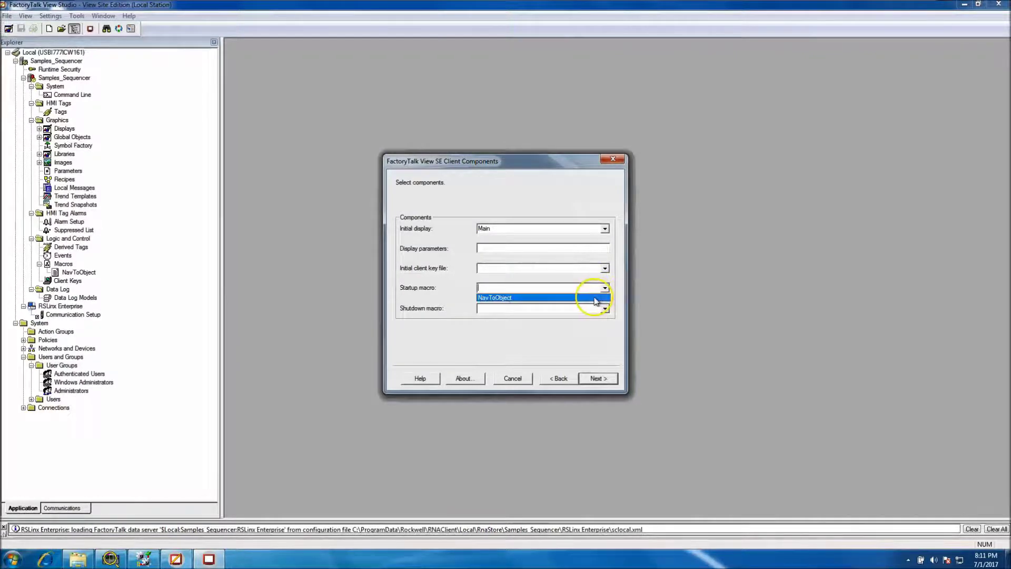
click(593, 298)
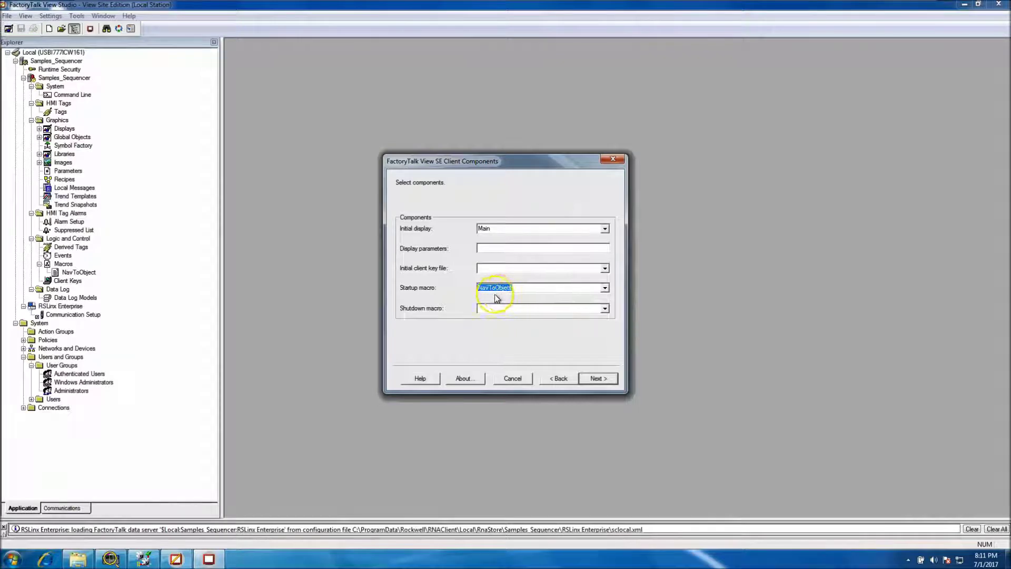
click(603, 289)
click(585, 288)
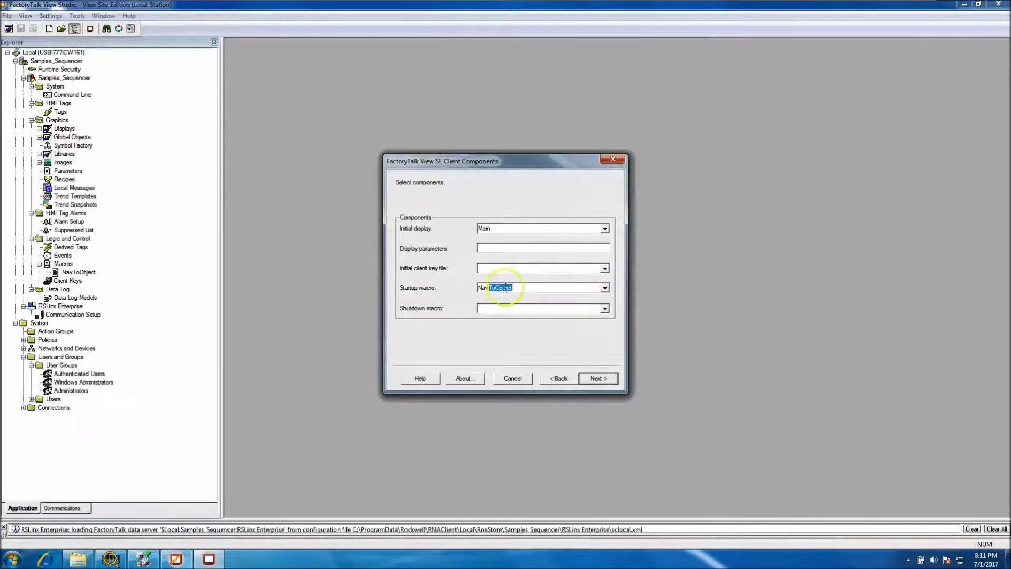
key(Delete)
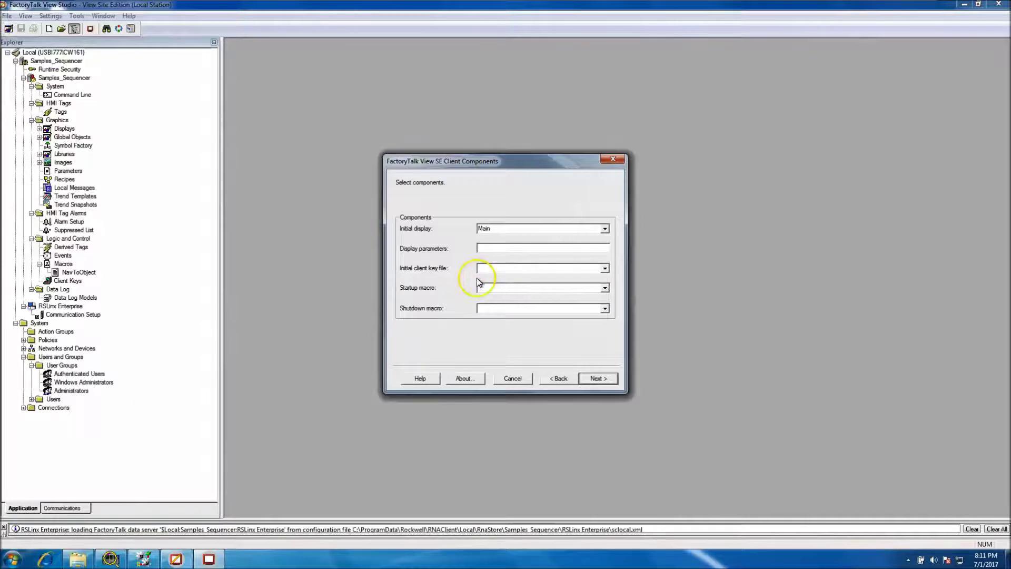
Step: Set the client window properties to hide the title bar, maximize the window and disallow undocking of the Diagnostics List
click(596, 378)
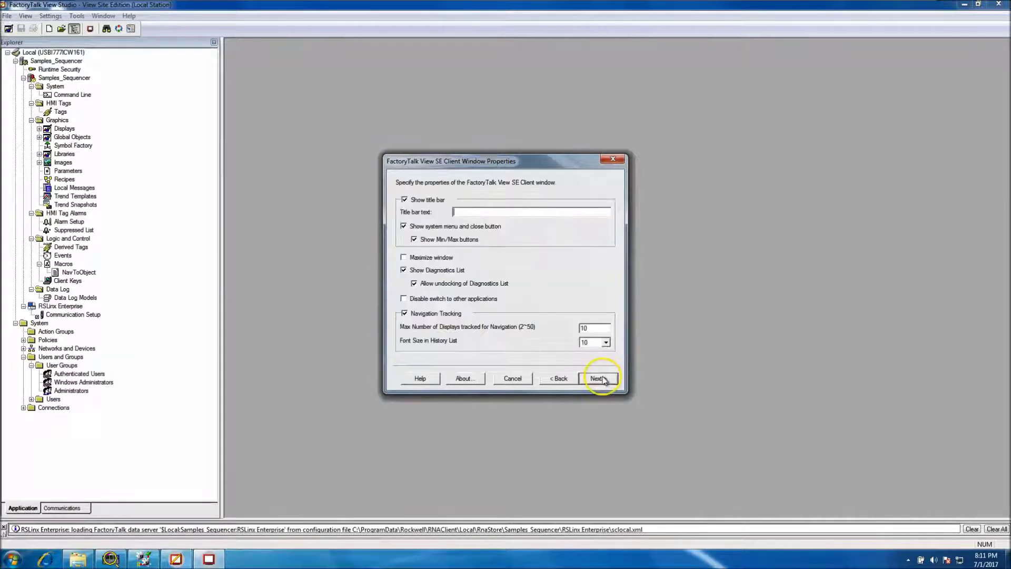
click(404, 199)
click(404, 257)
click(414, 283)
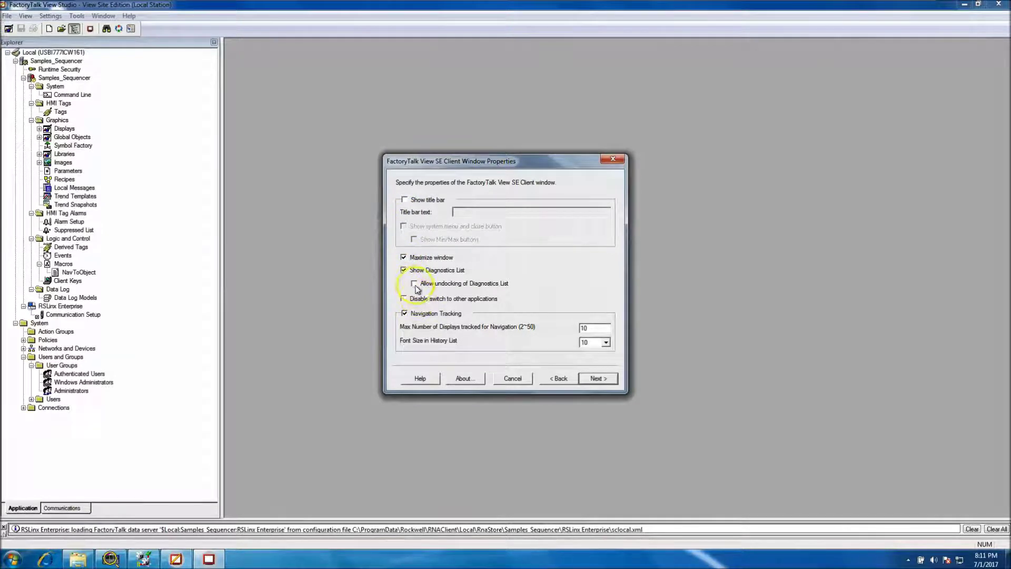
Step: Complete the remaining client settings unchanged, then save the configuration and open FactoryTalk View SE Client now
click(596, 380)
click(594, 379)
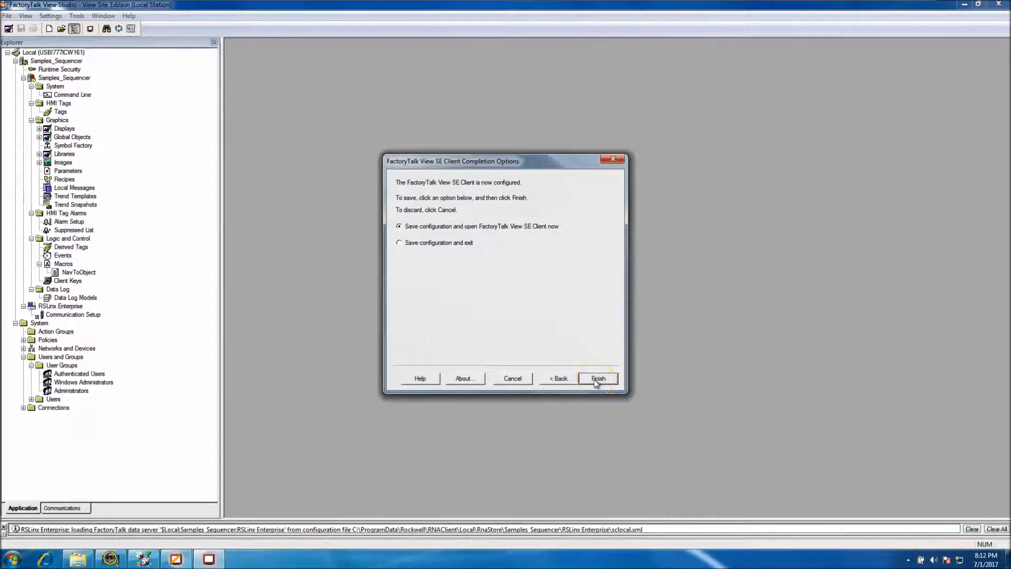
click(595, 379)
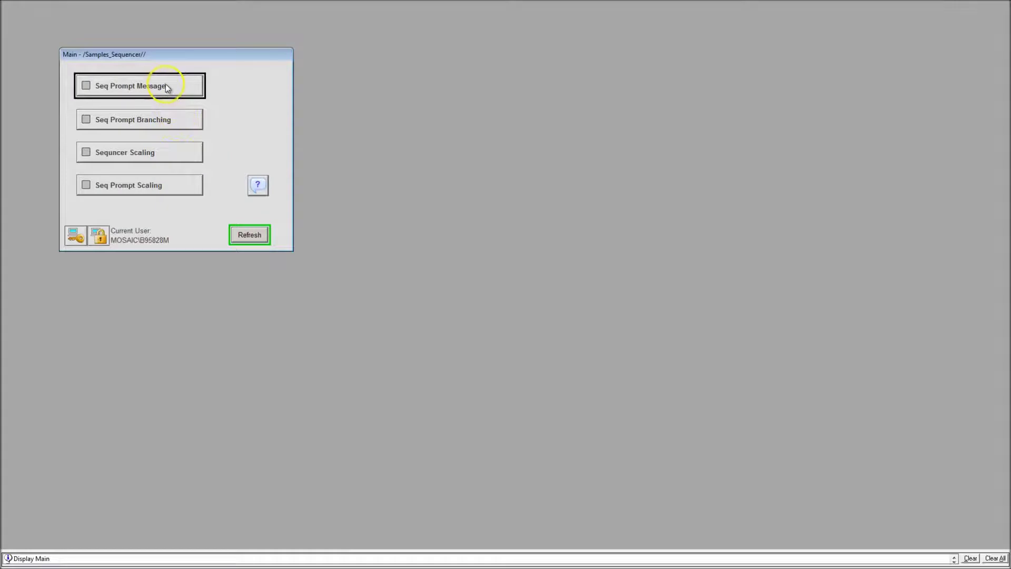
Step: Open the Seq Prompt Message sequence faceplate and place it beside the Main display
click(165, 84)
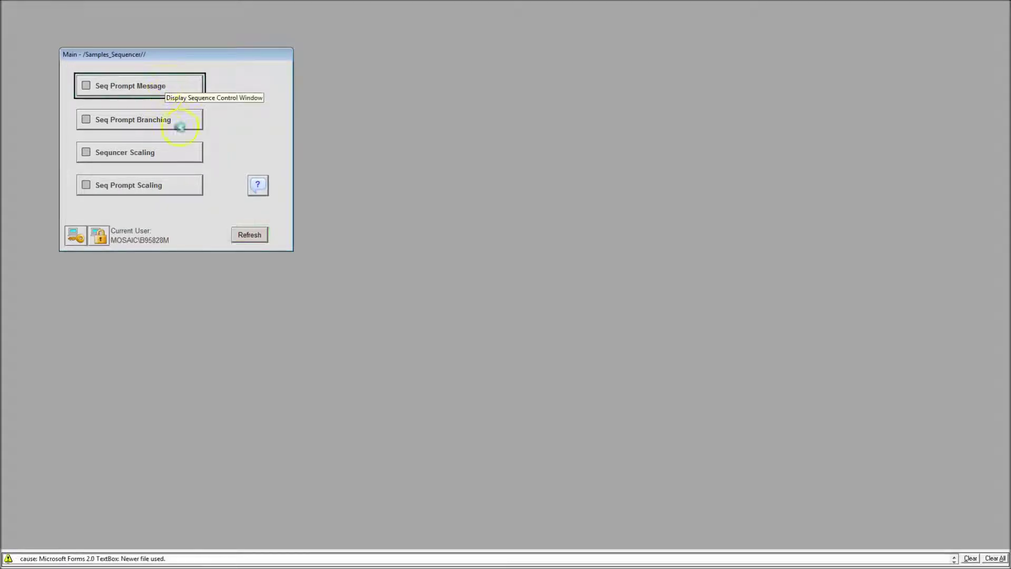
drag(203, 27, 543, 80)
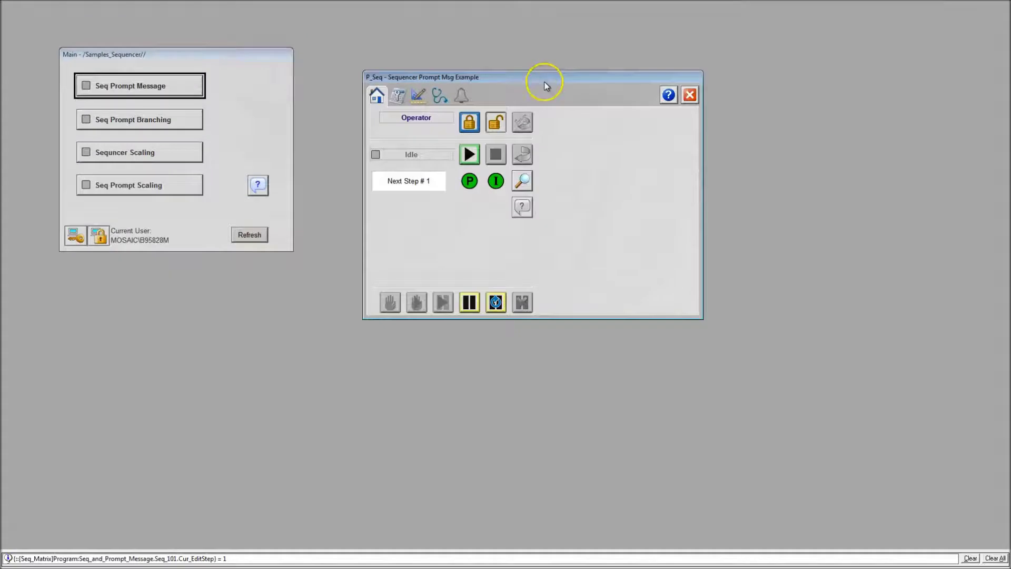
Step: View the Seq Prompt Branching sequence faceplate away from the Main display and close it again
click(176, 121)
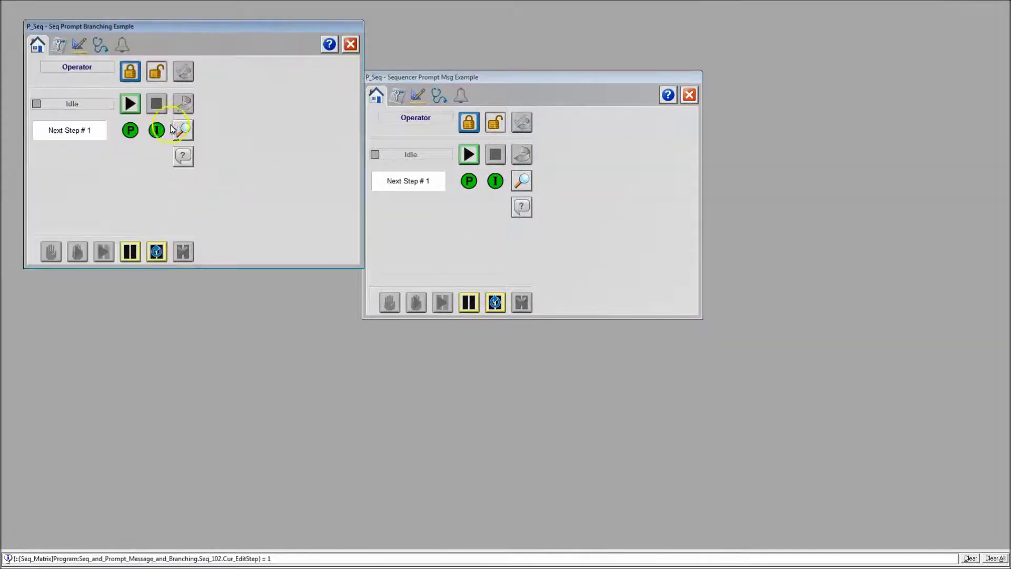
drag(154, 27, 463, 148)
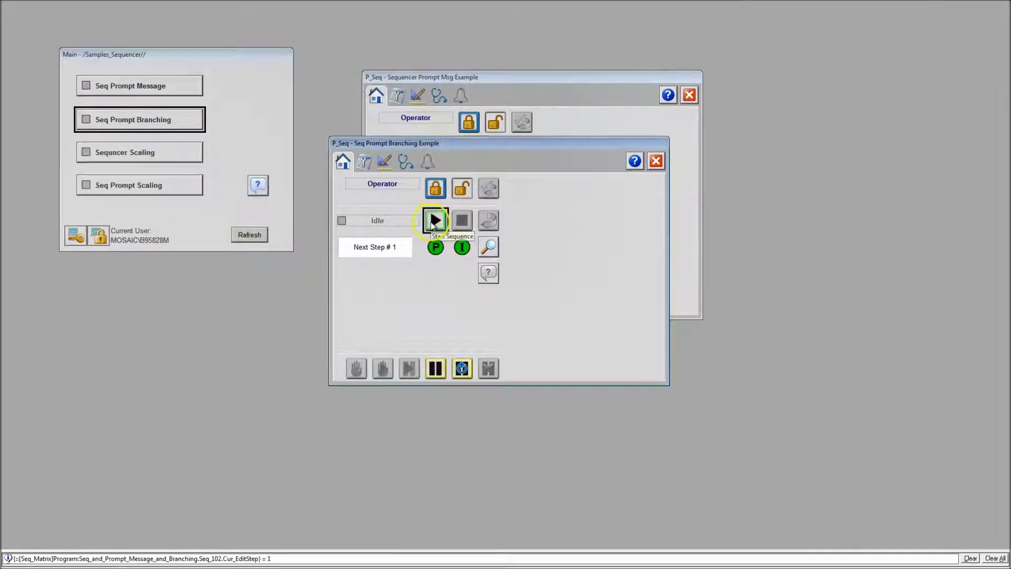
click(655, 161)
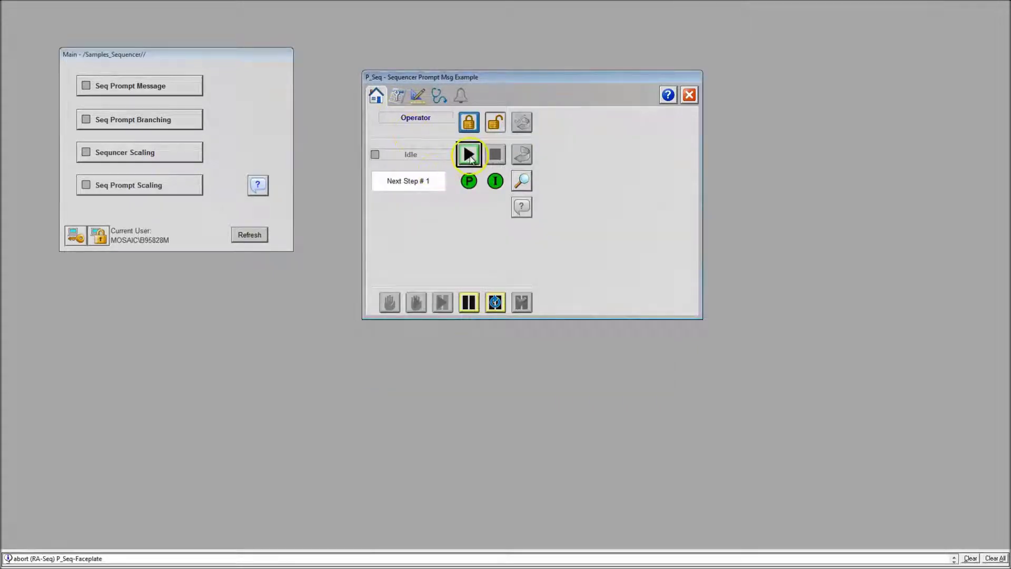
Step: Start the Sequencer Prompt Msg Example sequence and place its run-time sequence window clear of the faceplate
click(469, 155)
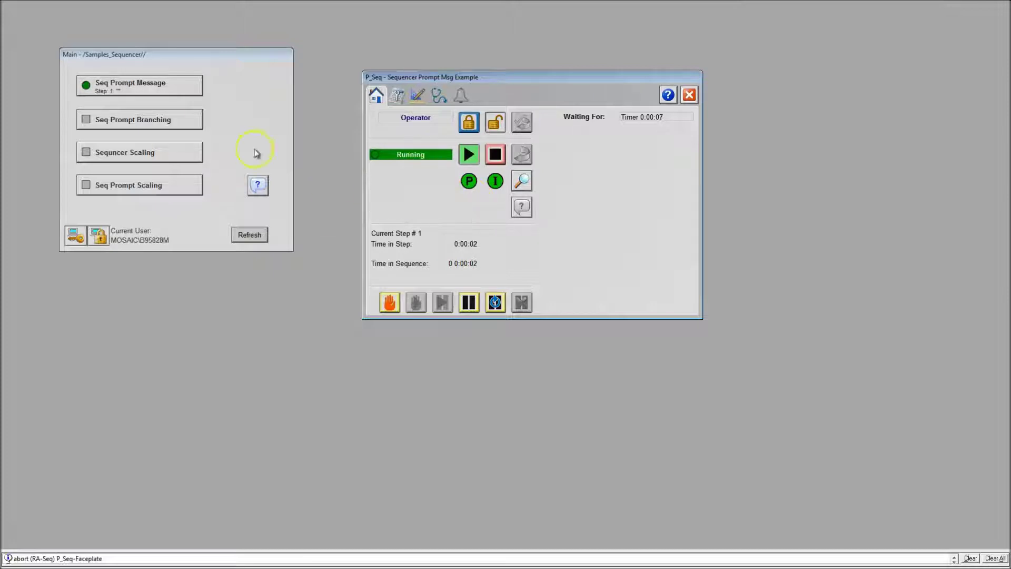
click(520, 180)
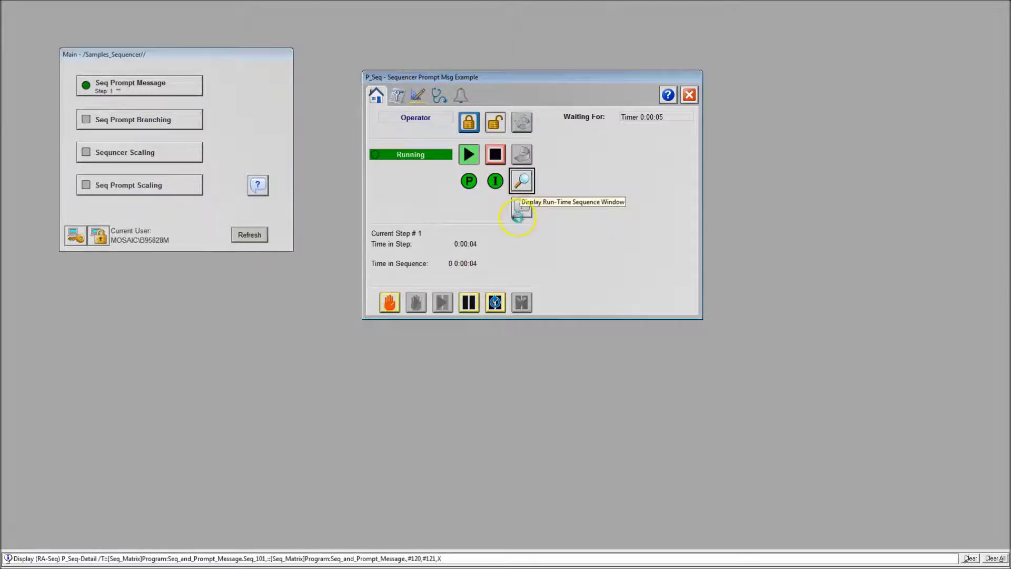
drag(214, 15, 776, 169)
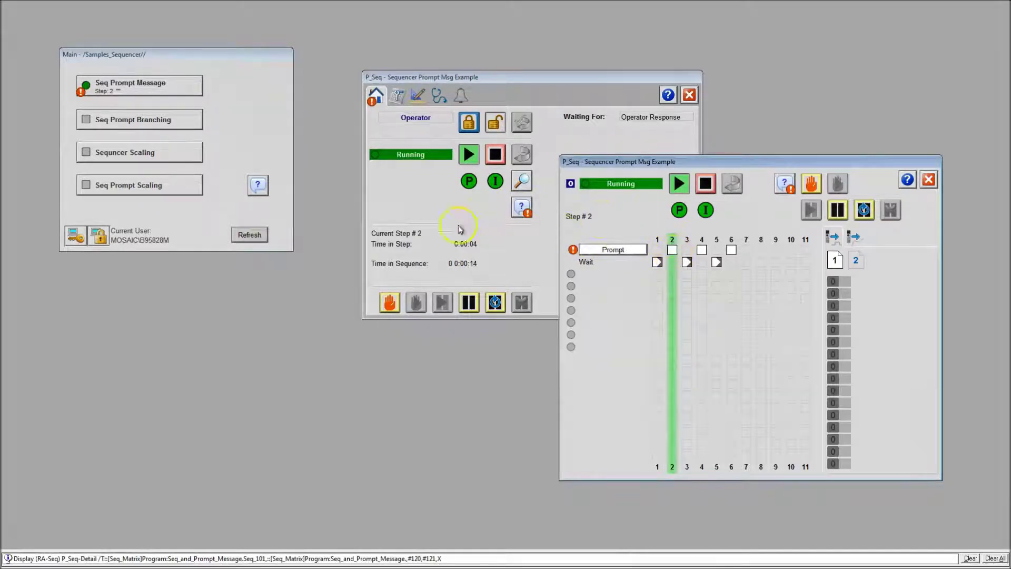
Step: Rearrange the sequence windows so both are readable, and acknowledge the operator prompt at step 2
drag(441, 76, 393, 60)
click(675, 208)
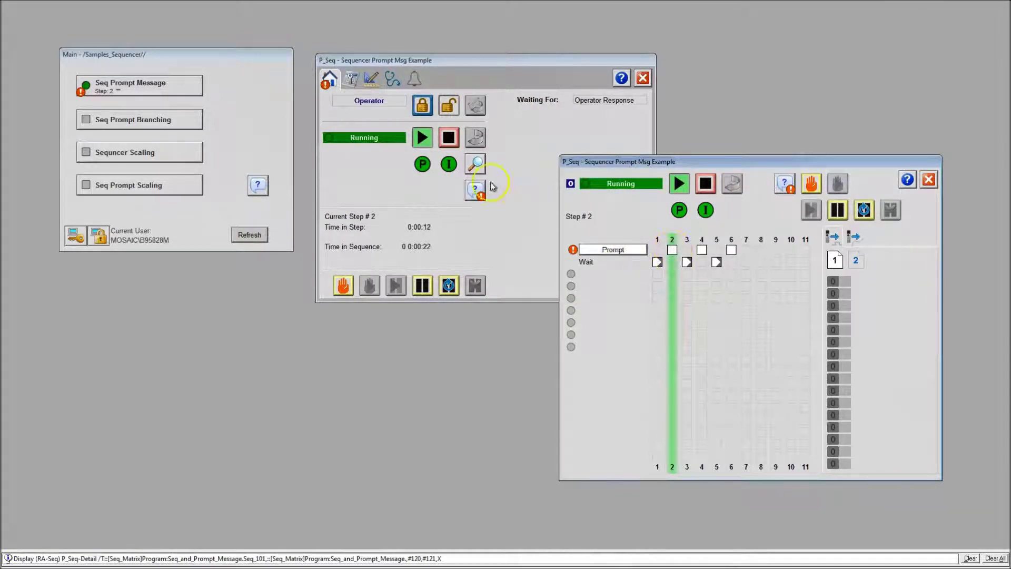
click(475, 190)
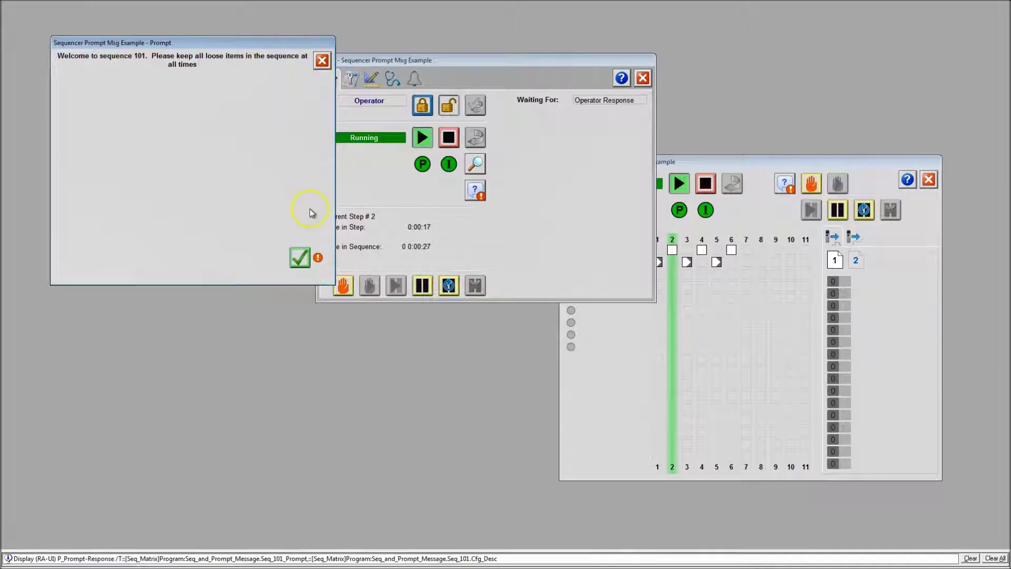
click(302, 257)
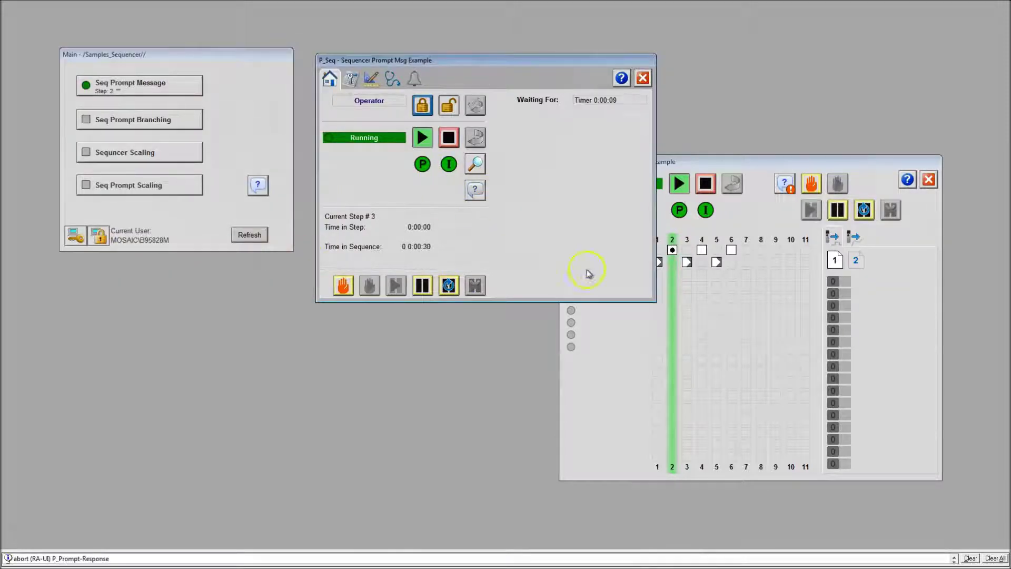
Step: Move the sequence faceplate off the run-time window and force the step 3 wait timer to qualify
drag(498, 60, 463, 58)
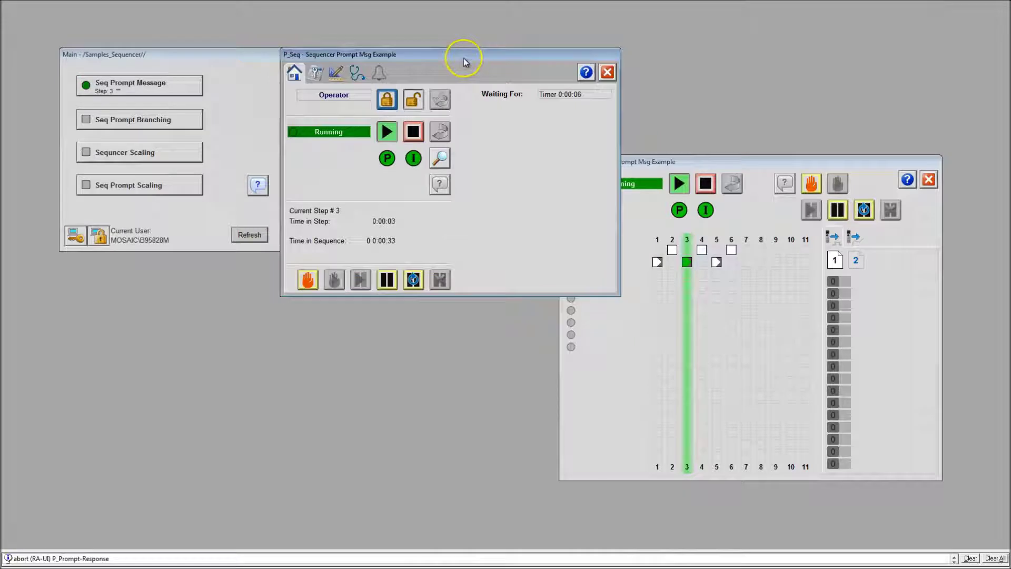
click(687, 262)
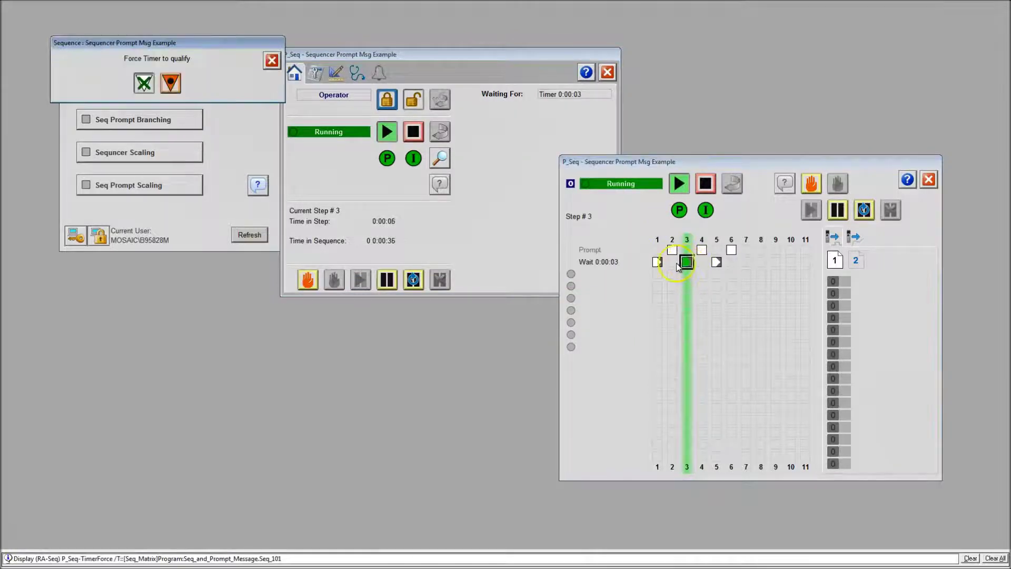
click(170, 85)
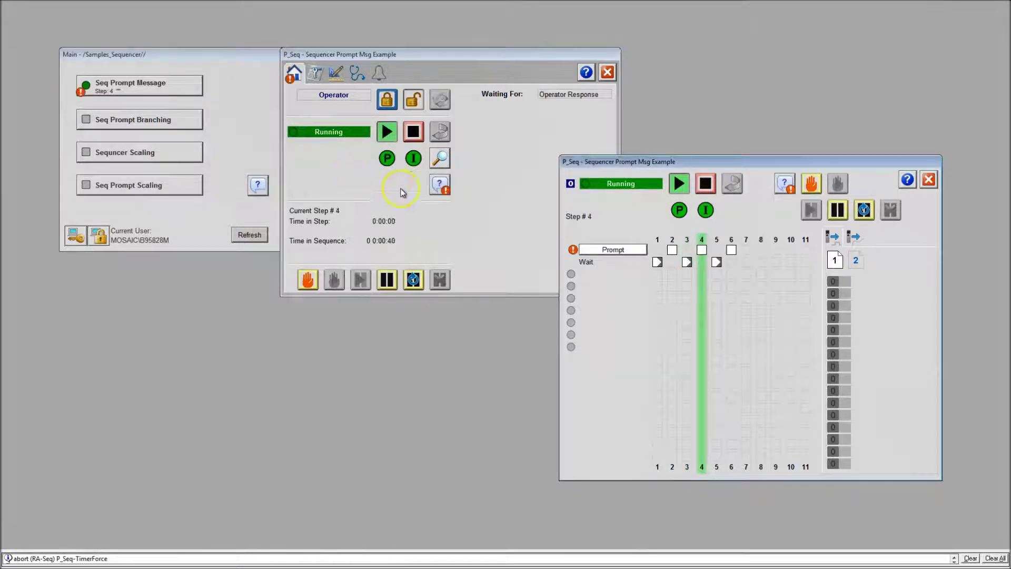
Step: Acknowledge the operator prompt at step 4 and shift the sequence faceplate off the Main display
click(440, 184)
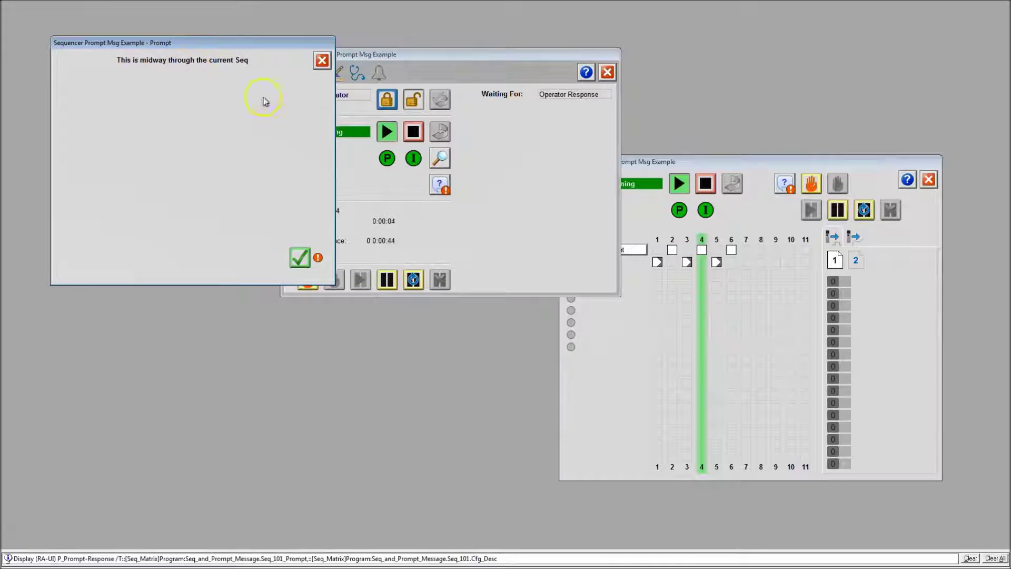
click(301, 259)
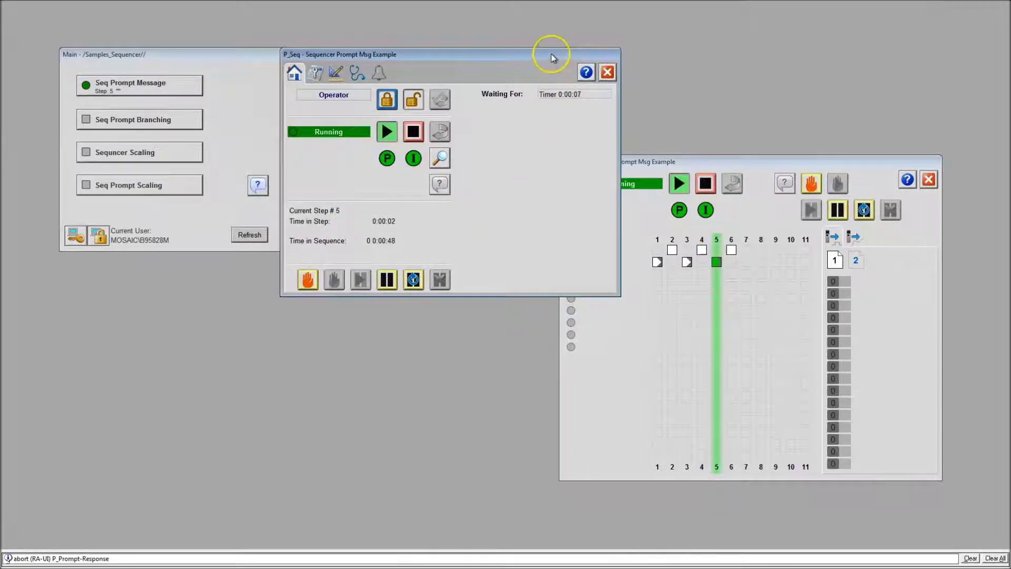
drag(552, 57, 574, 60)
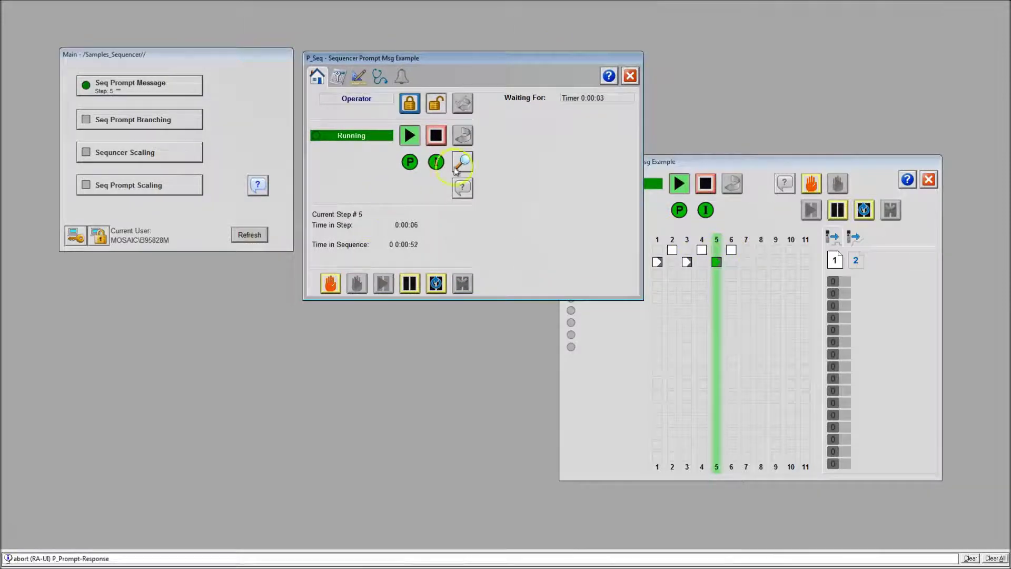
Step: Acknowledge the operator prompt at step 6 and close the Sequencer Prompt Msg Example run-time window and faceplate
drag(754, 165, 646, 101)
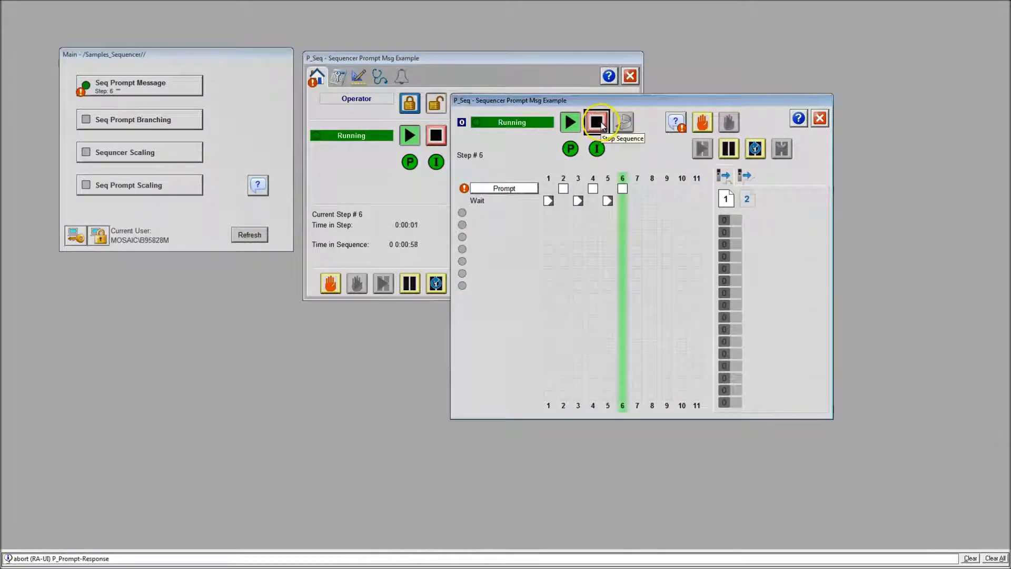
click(392, 198)
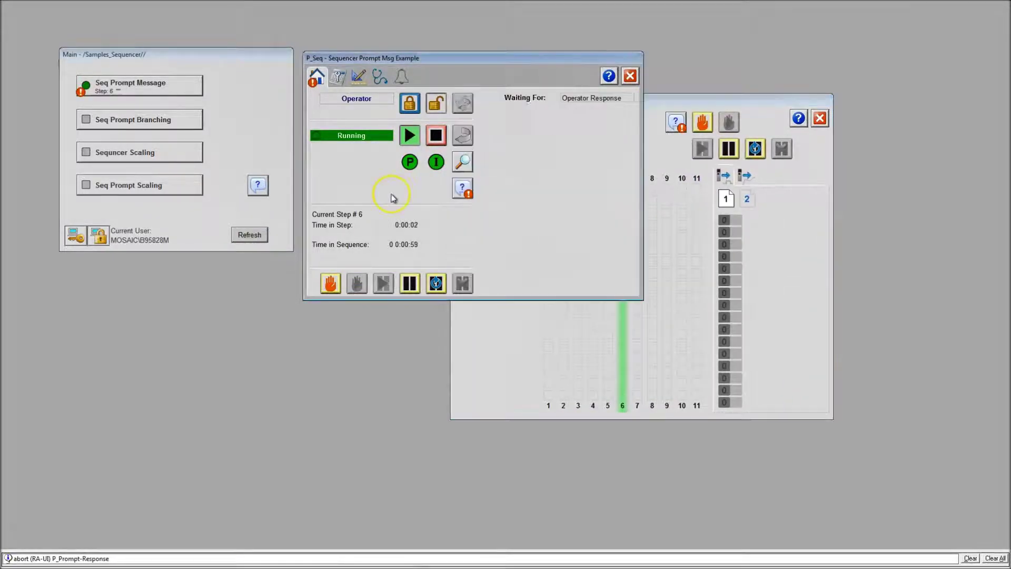
click(462, 188)
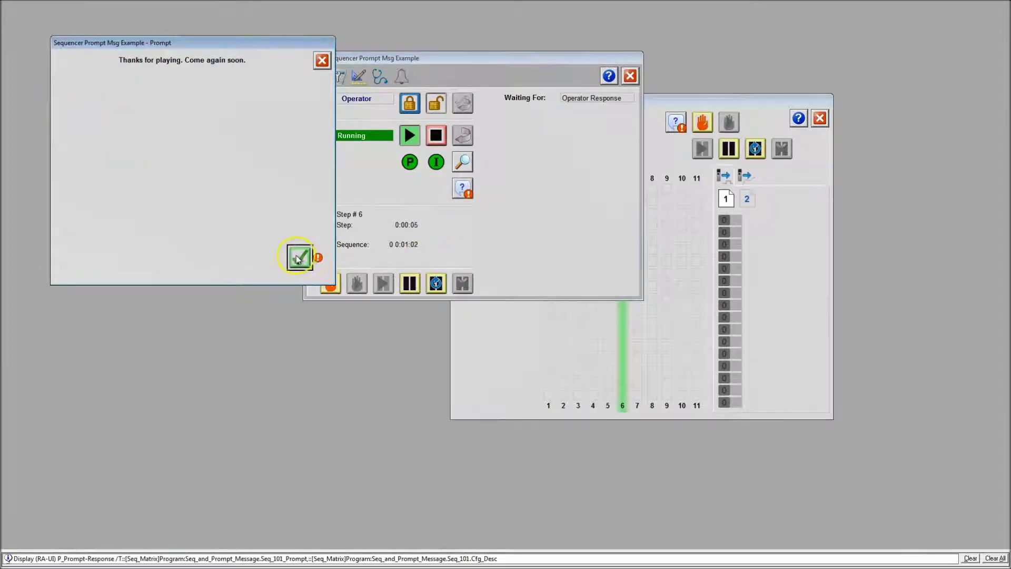
click(298, 257)
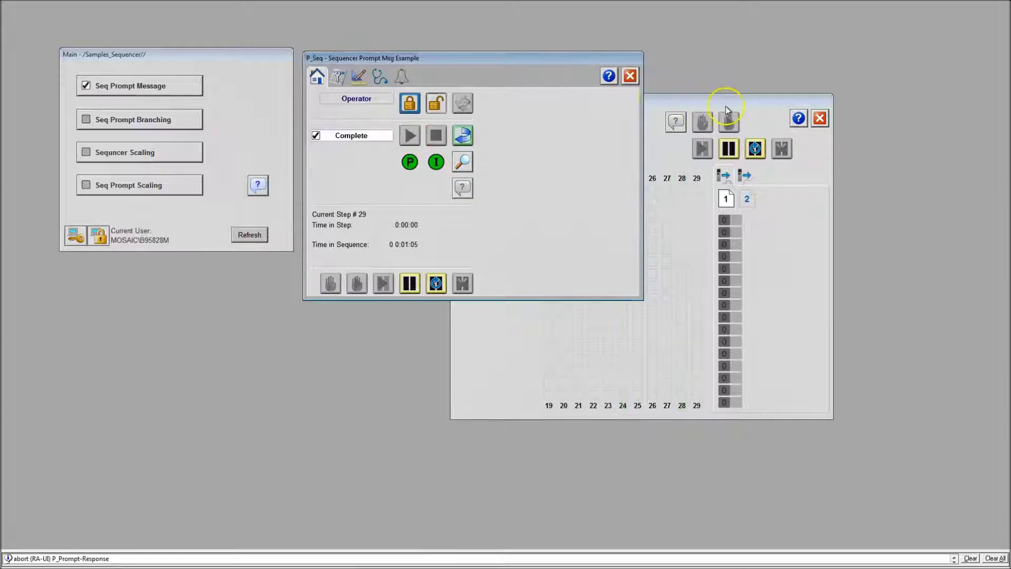
click(820, 118)
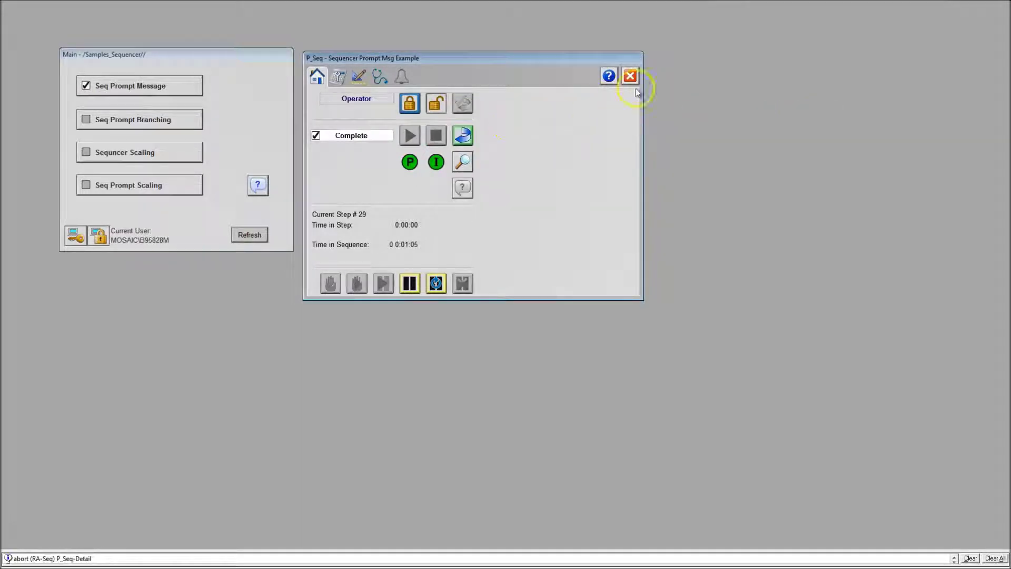
click(630, 76)
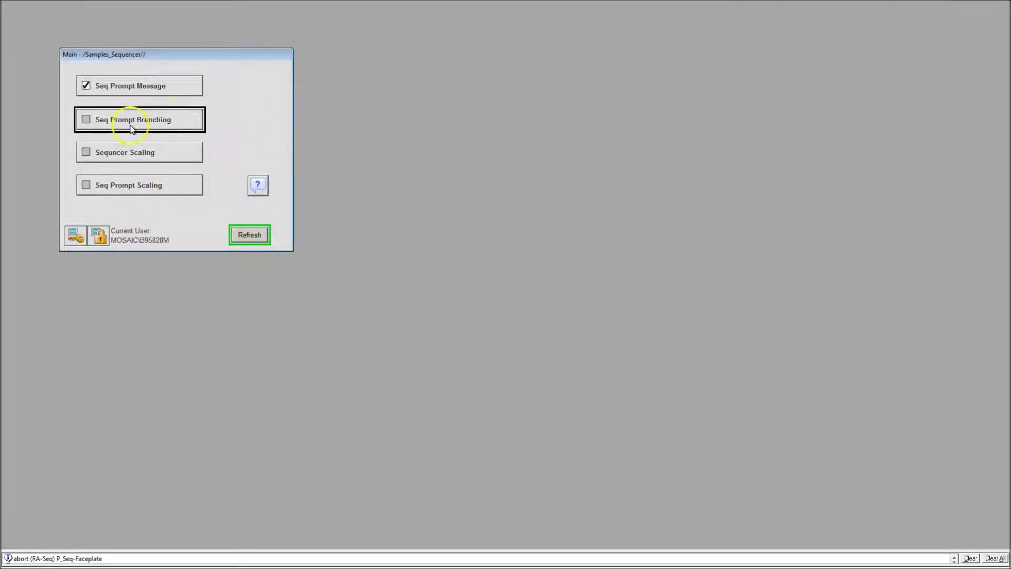
Step: Start the Seq Prompt Branching sequence and place its run-time sequence window clear of the Main display
click(185, 132)
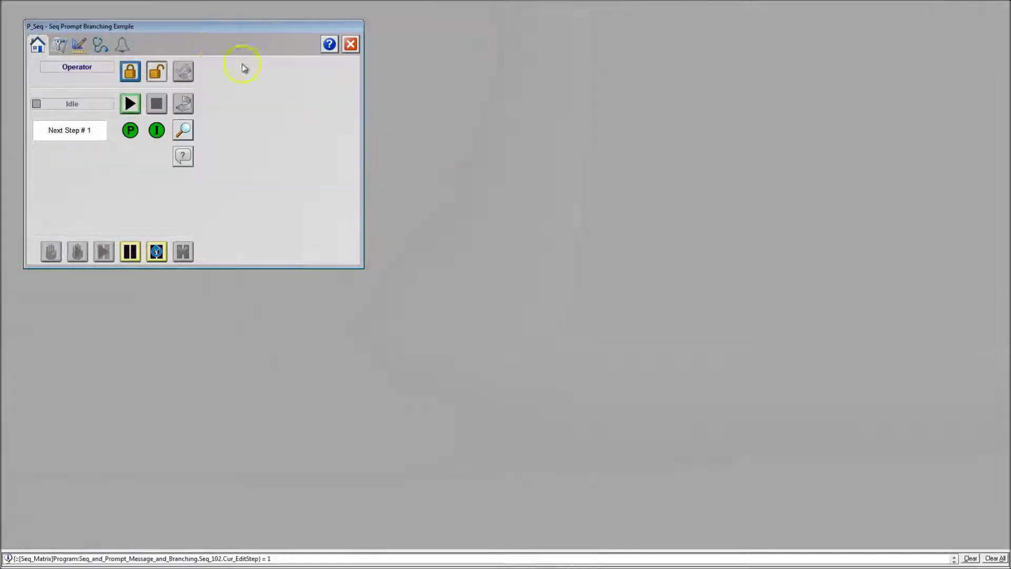
drag(224, 30, 592, 88)
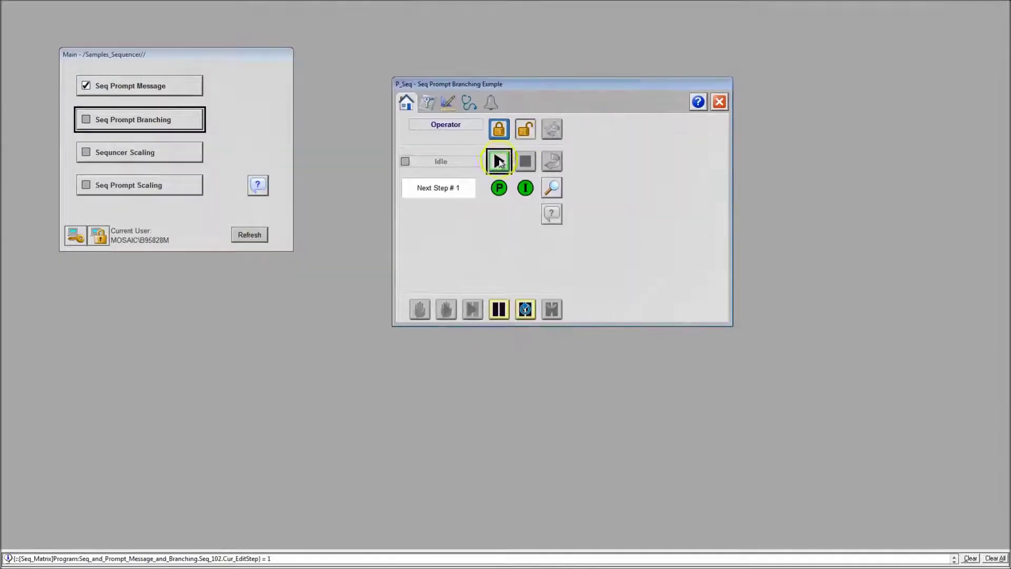
click(498, 162)
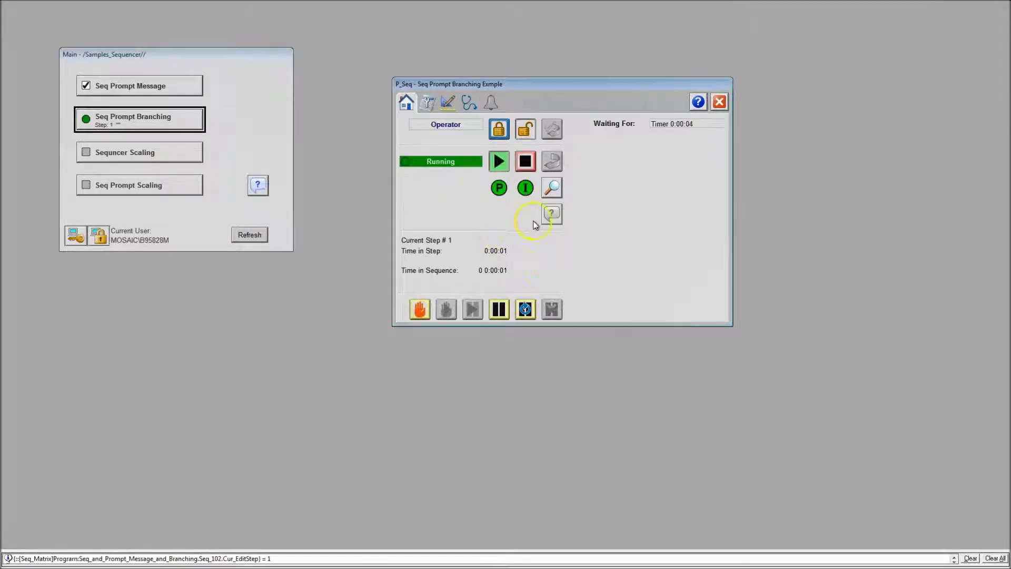
click(550, 189)
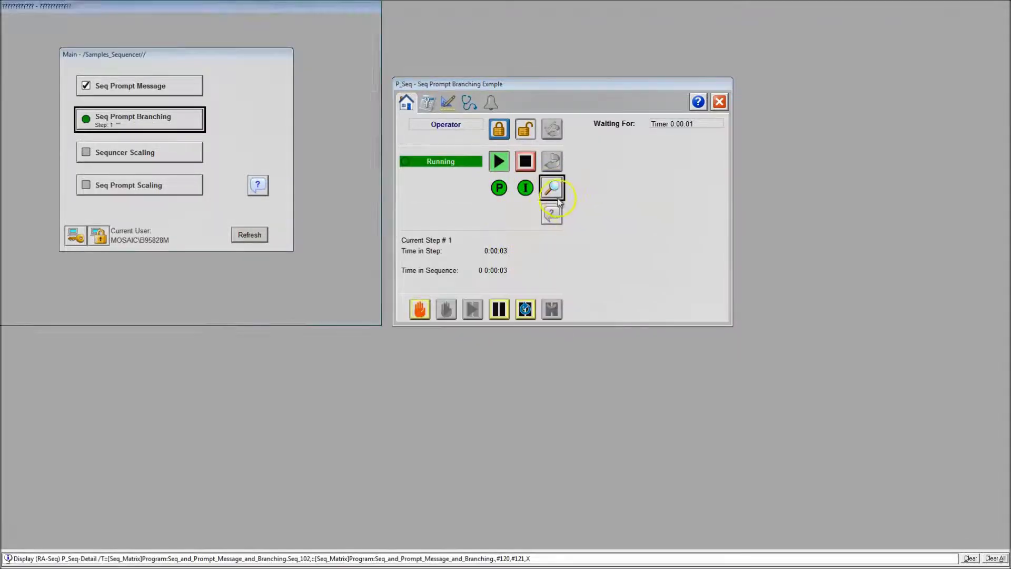
drag(206, 17, 799, 179)
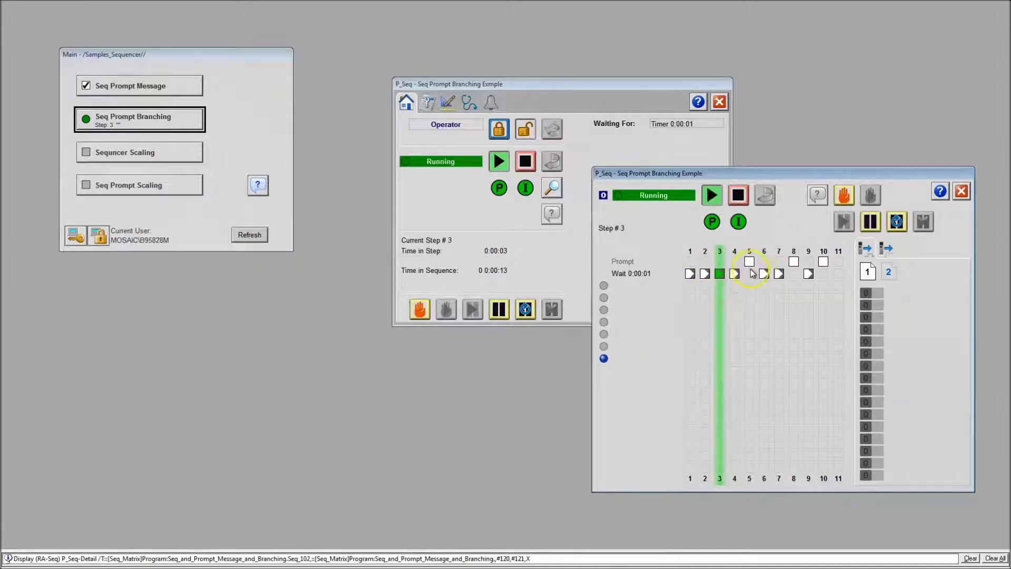
Step: Examine the branching sequence's maintenance settings through to its digital outputs
click(425, 103)
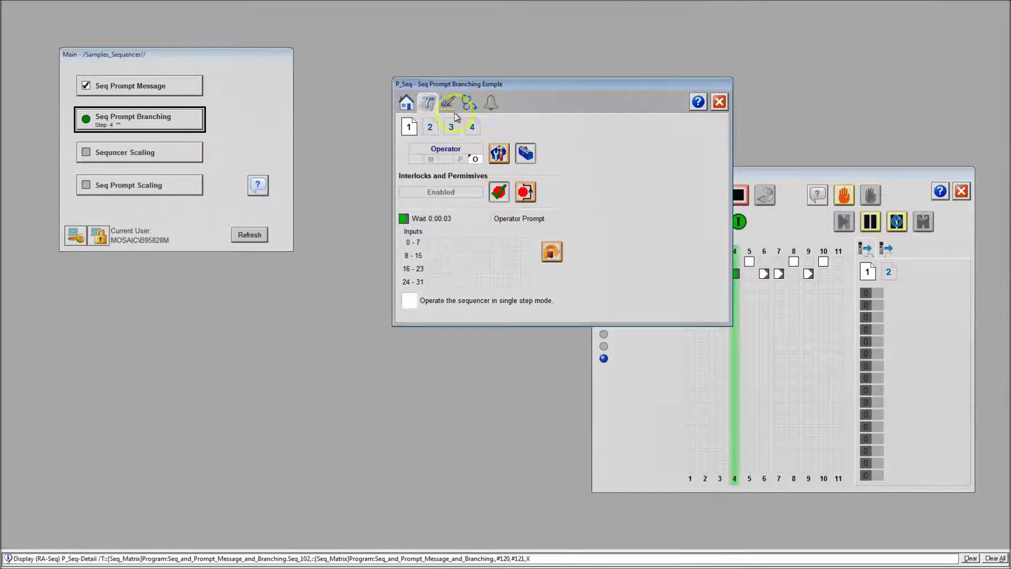
click(429, 127)
click(450, 126)
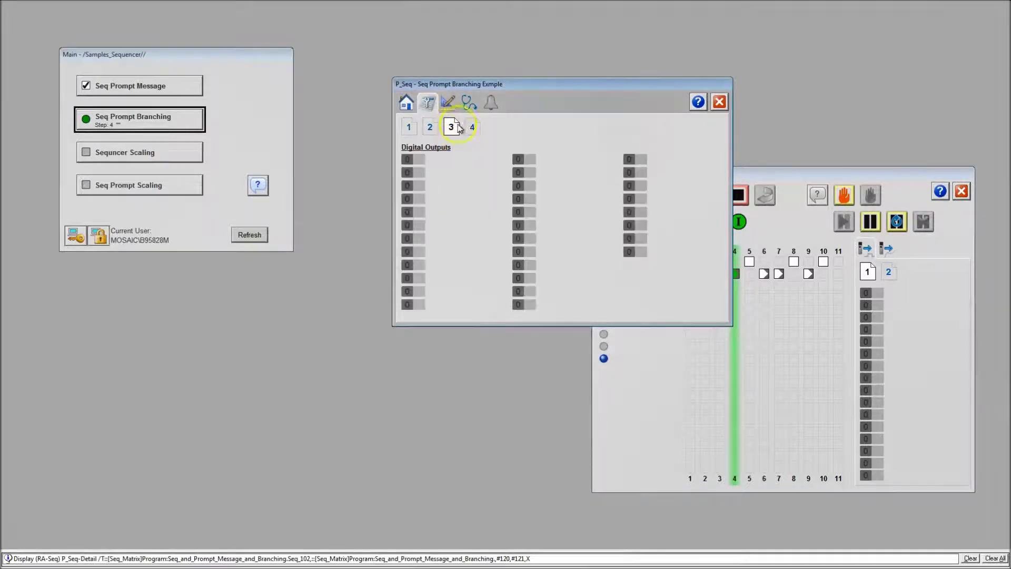
Step: Examine the engineering configuration of step 1, including its inputs, digital outputs and analog outputs
click(448, 102)
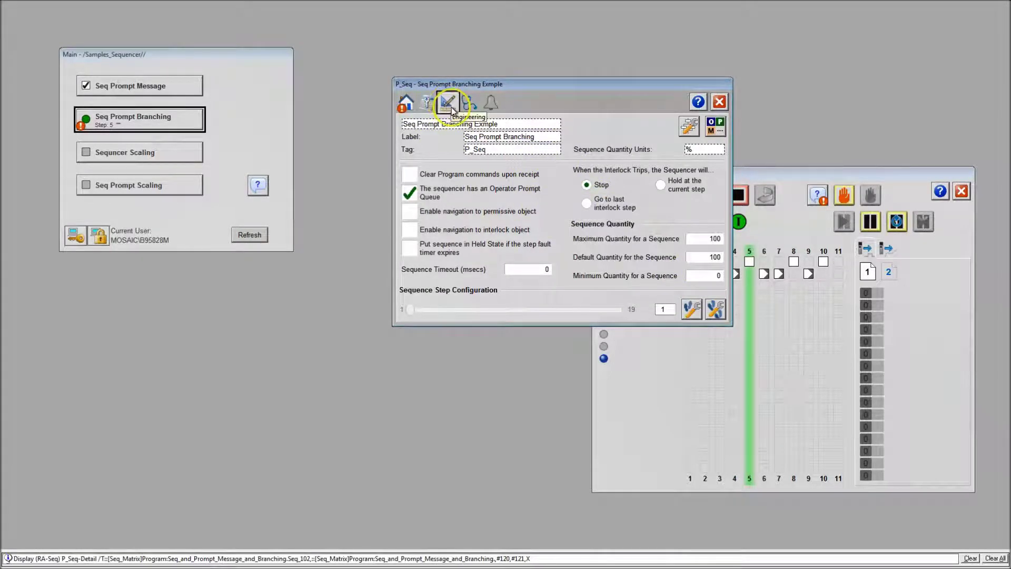
click(691, 309)
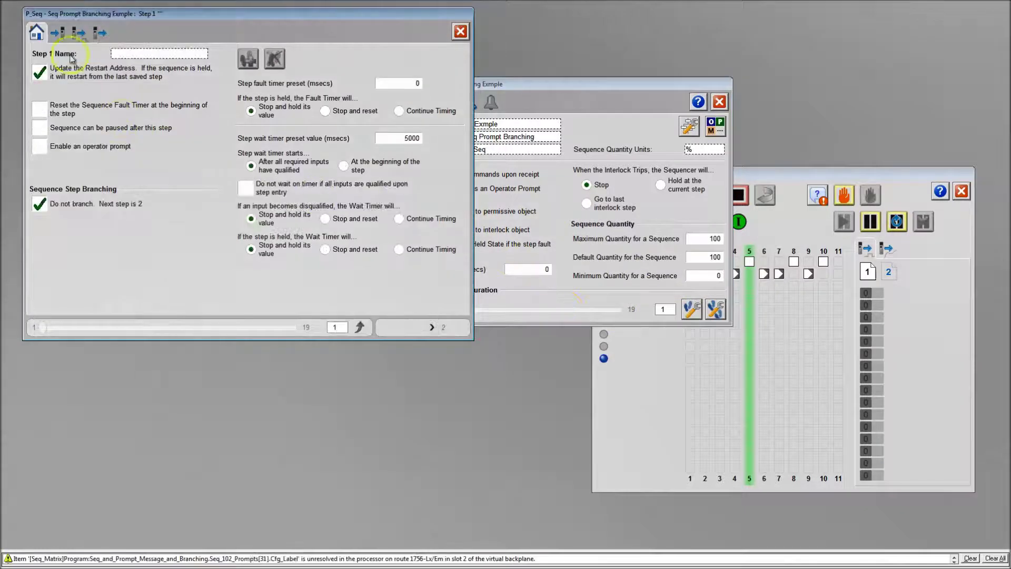
click(57, 32)
click(79, 33)
click(100, 33)
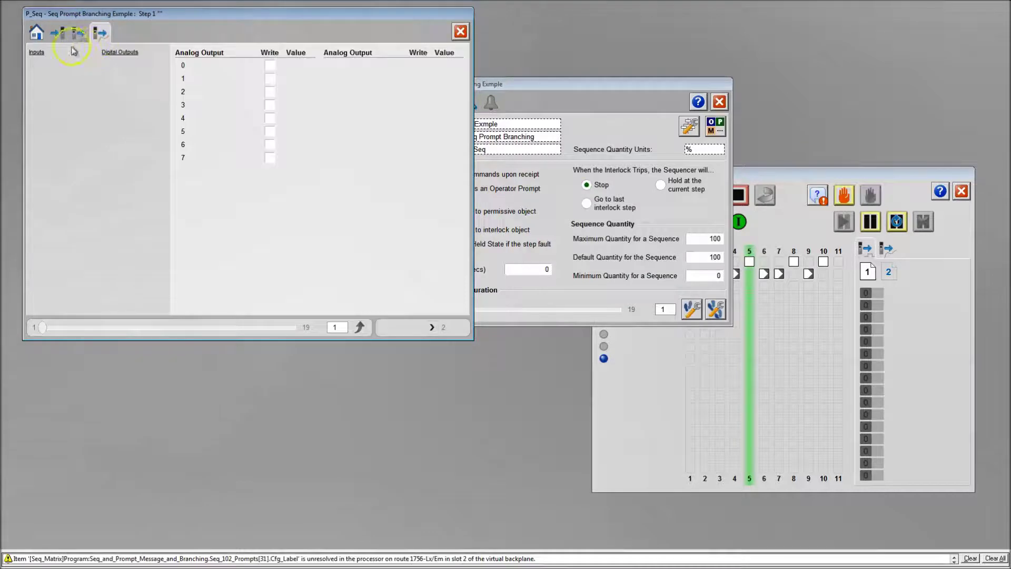
click(36, 32)
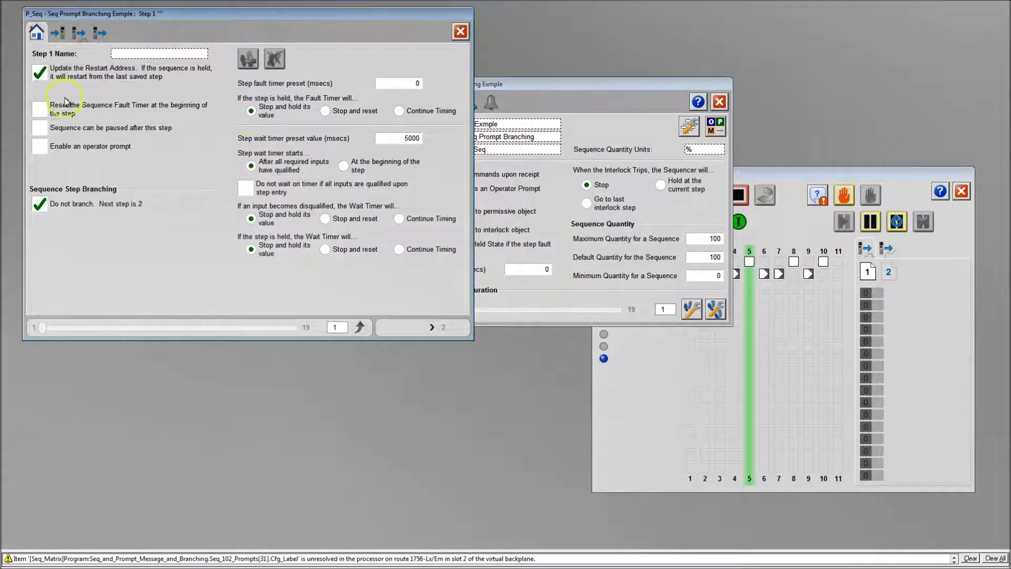
click(460, 31)
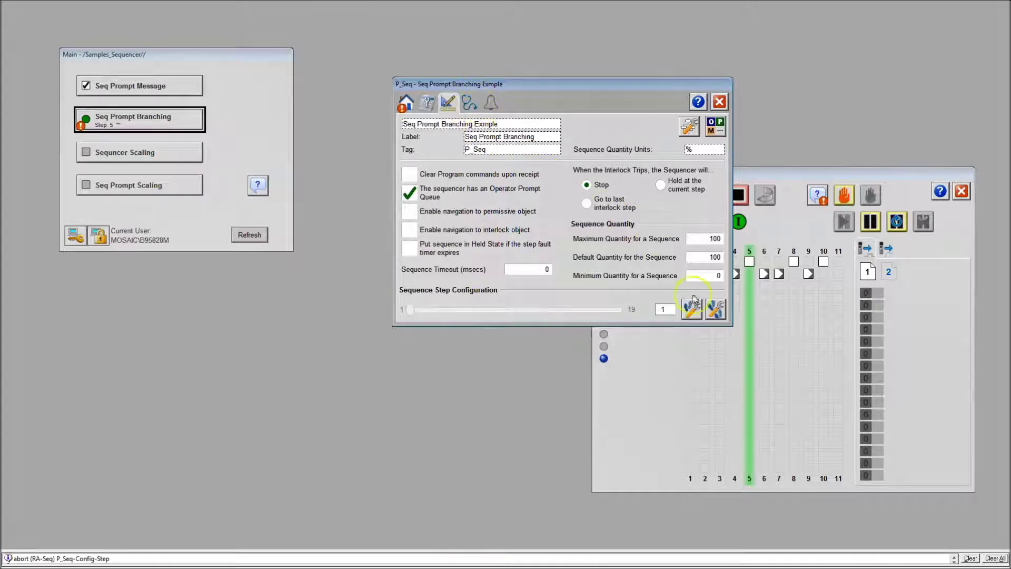
Step: Examine the configuration of step 10 with its operator prompt and branching, move on to step 12, and close it
drag(414, 312, 514, 314)
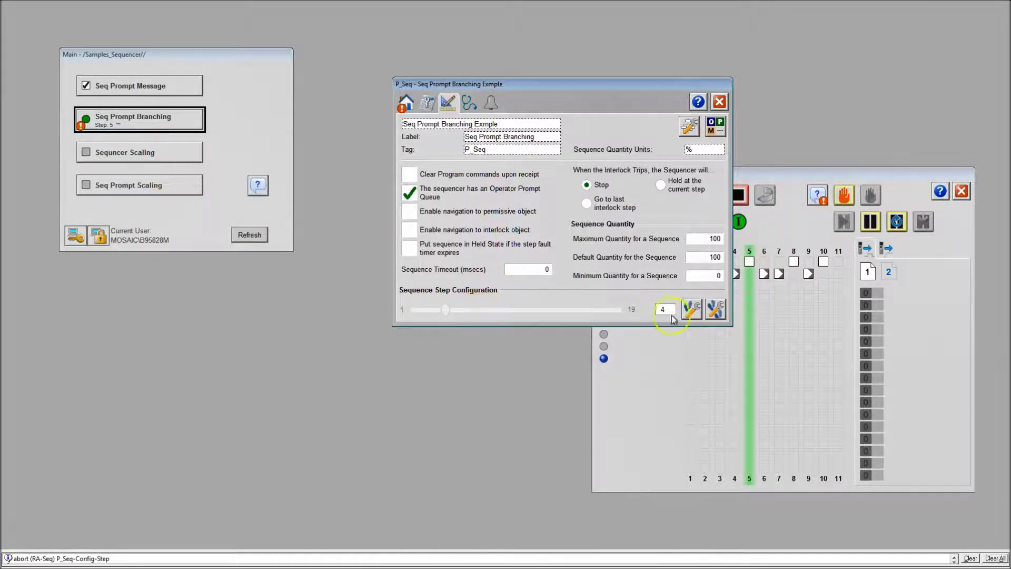
click(691, 309)
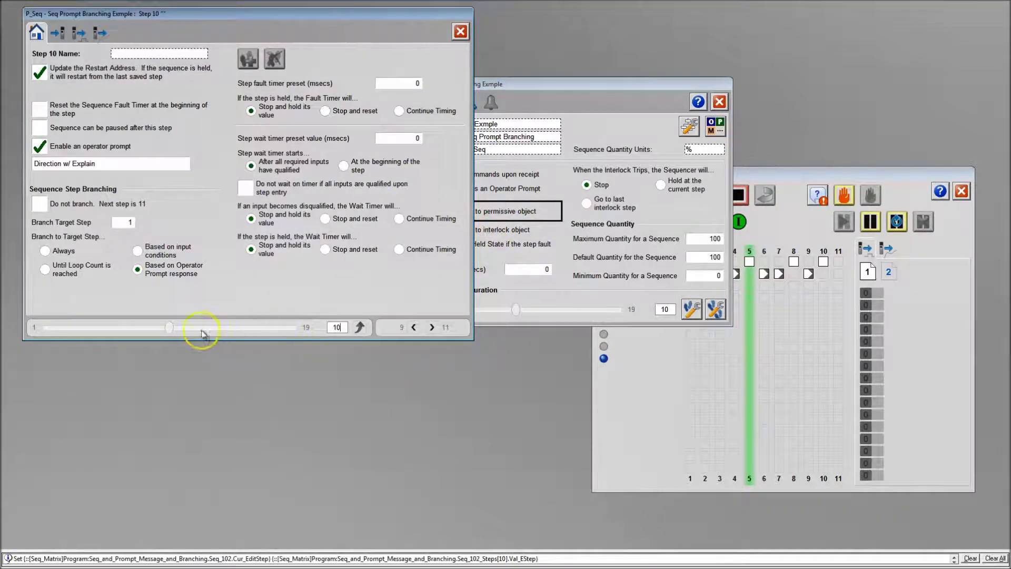
drag(174, 330, 241, 336)
click(461, 33)
Step: Open the multi-step editor in the middle of the display and examine its step settings and input settings
click(715, 309)
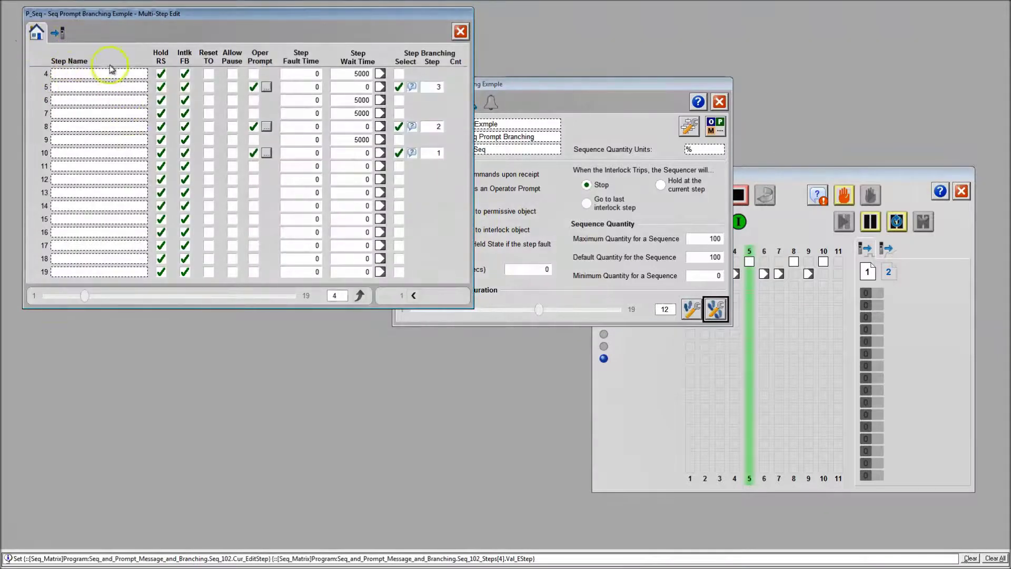
drag(279, 20, 489, 160)
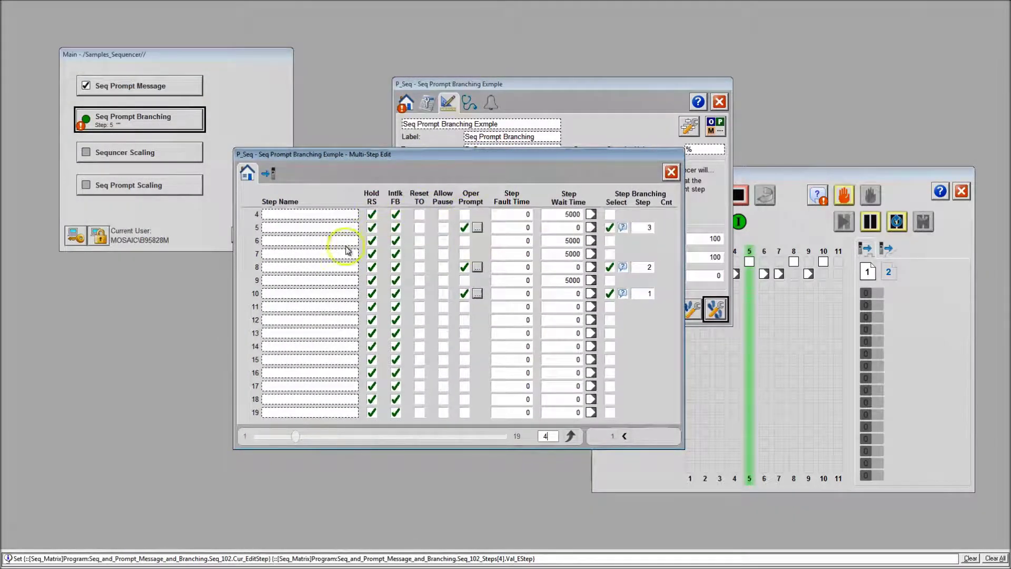
click(268, 173)
click(247, 172)
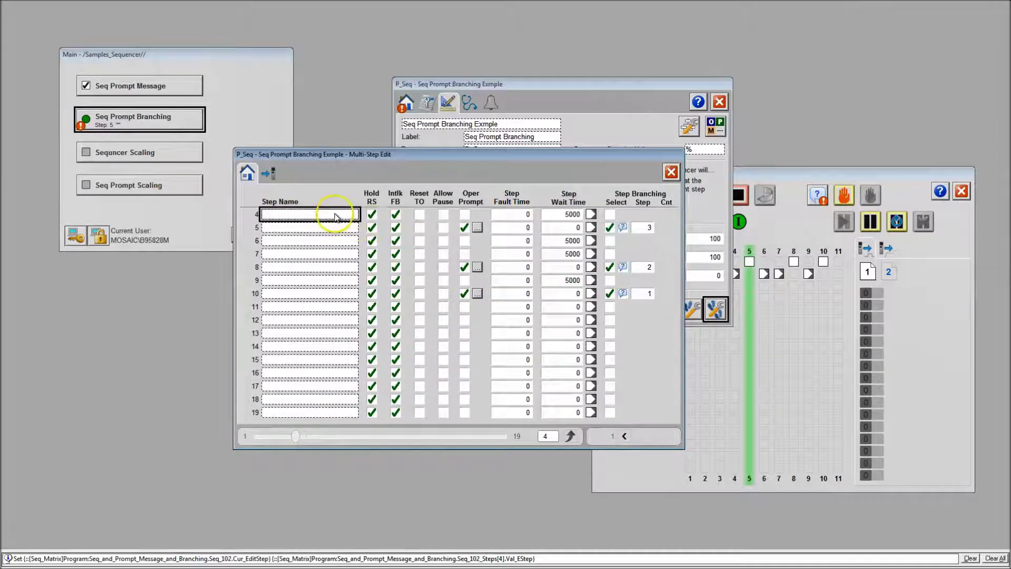
Step: Try the name "batch" for step 4 in the multi-step editor, and close the editor
click(337, 217)
text(batch)
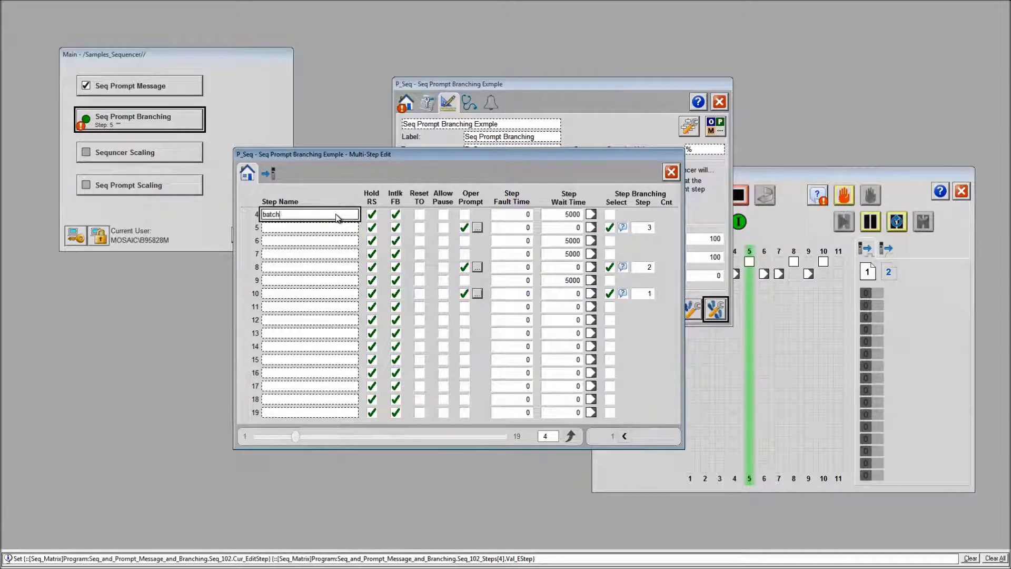
click(363, 243)
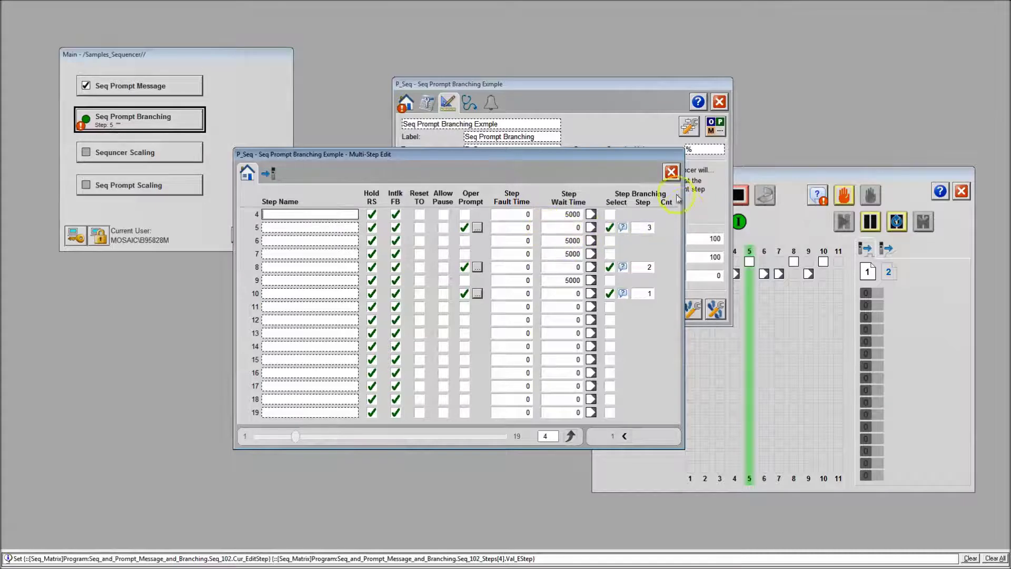
click(671, 171)
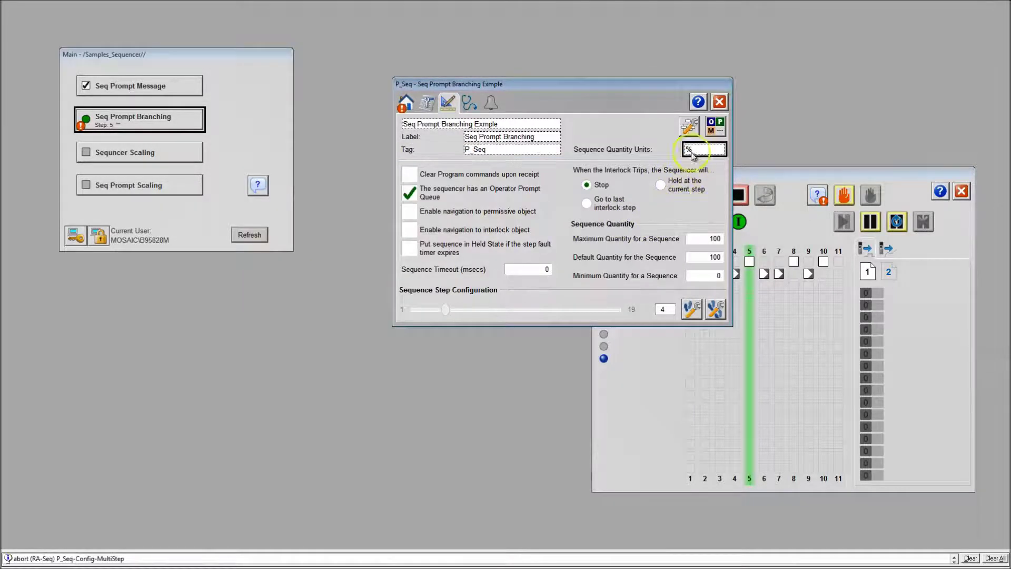
Step: Examine the branching sequence's default mode configuration and its input configuration, closing each one
click(715, 127)
click(129, 120)
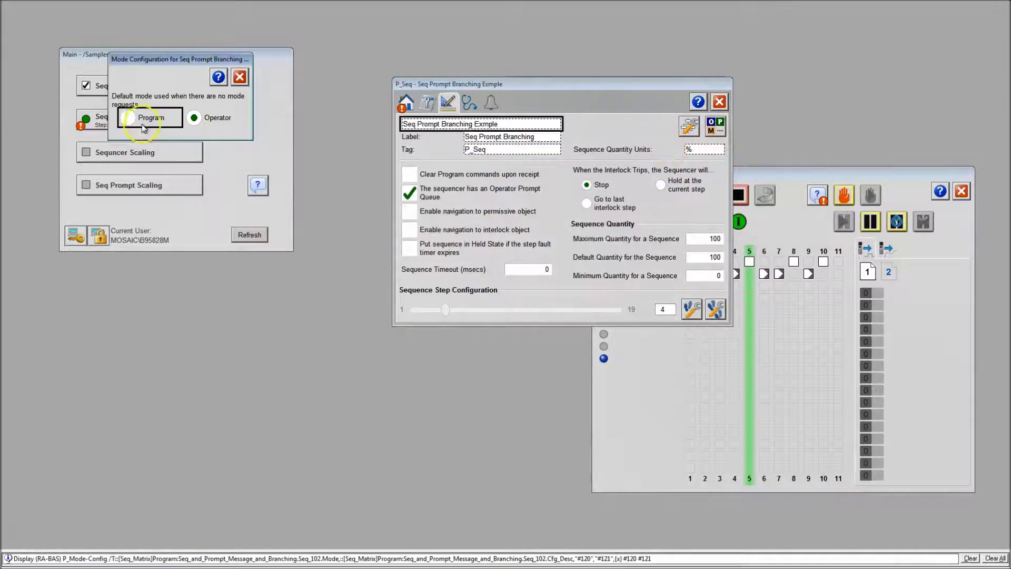
click(240, 77)
click(688, 129)
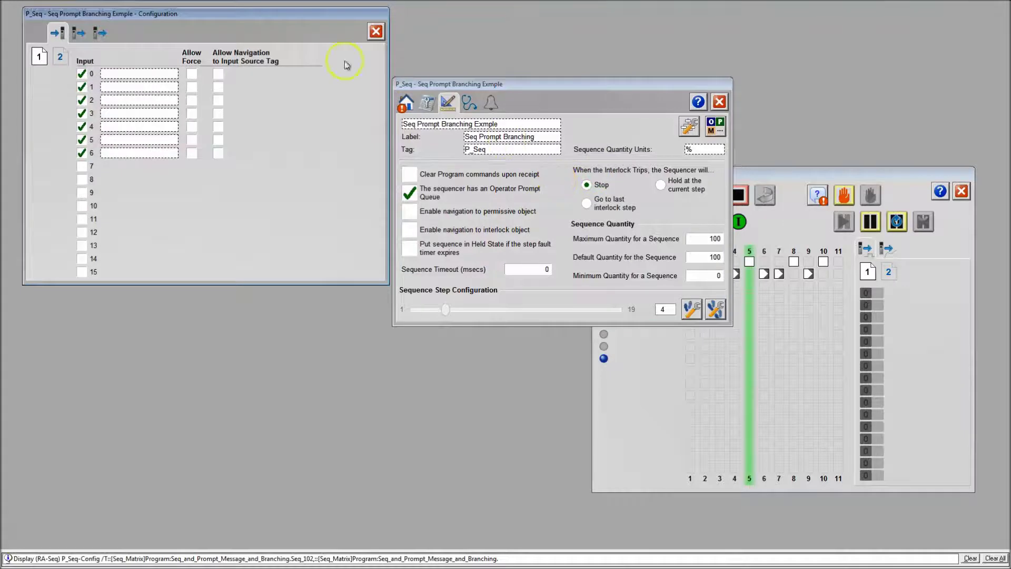
click(374, 31)
Step: Examine the branching sequence's diagnostics and alarms, and return to its operator controls
click(469, 102)
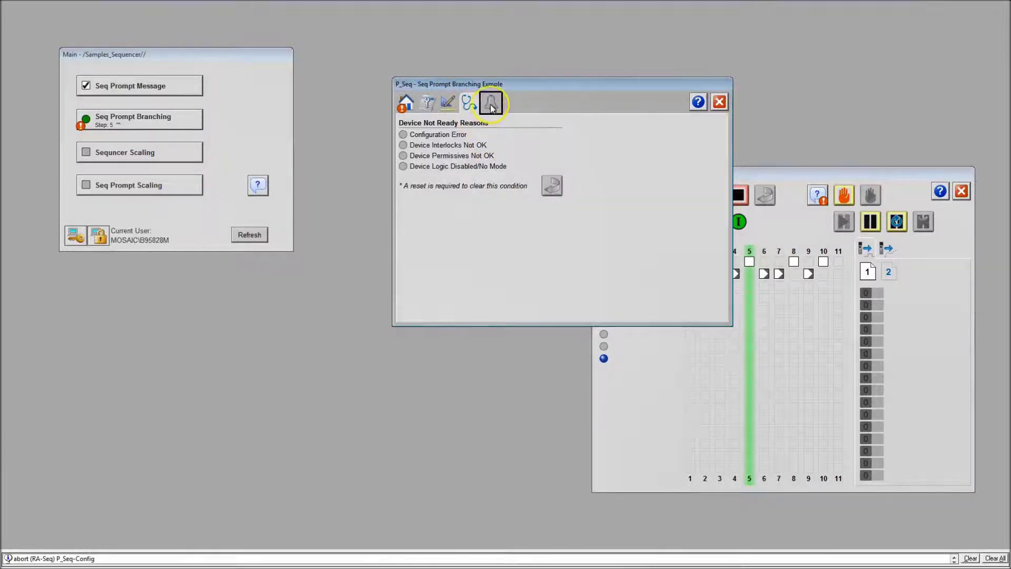
click(490, 104)
click(406, 103)
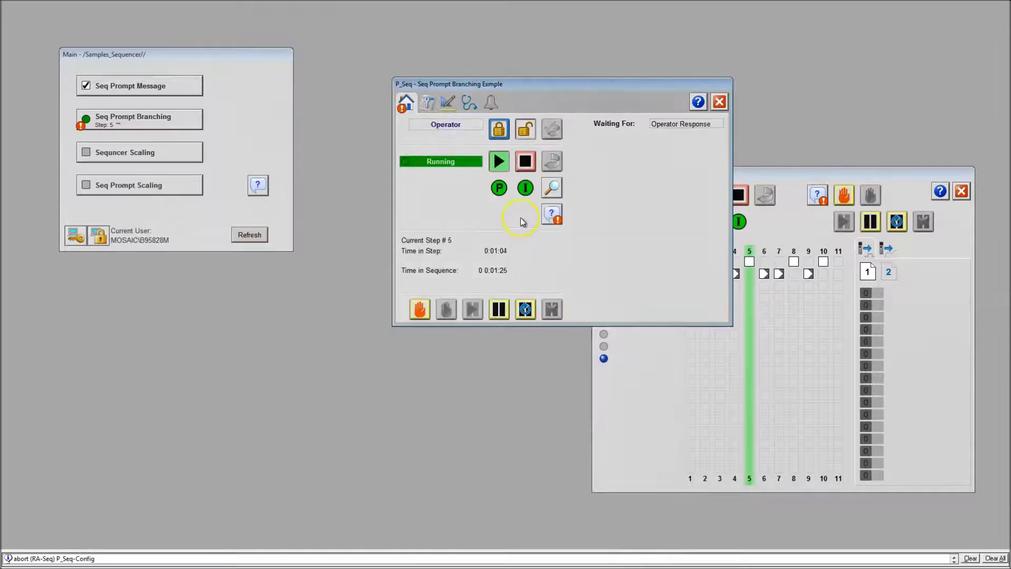
Step: Answer the operator prompt at step 5 with Next Step
click(551, 214)
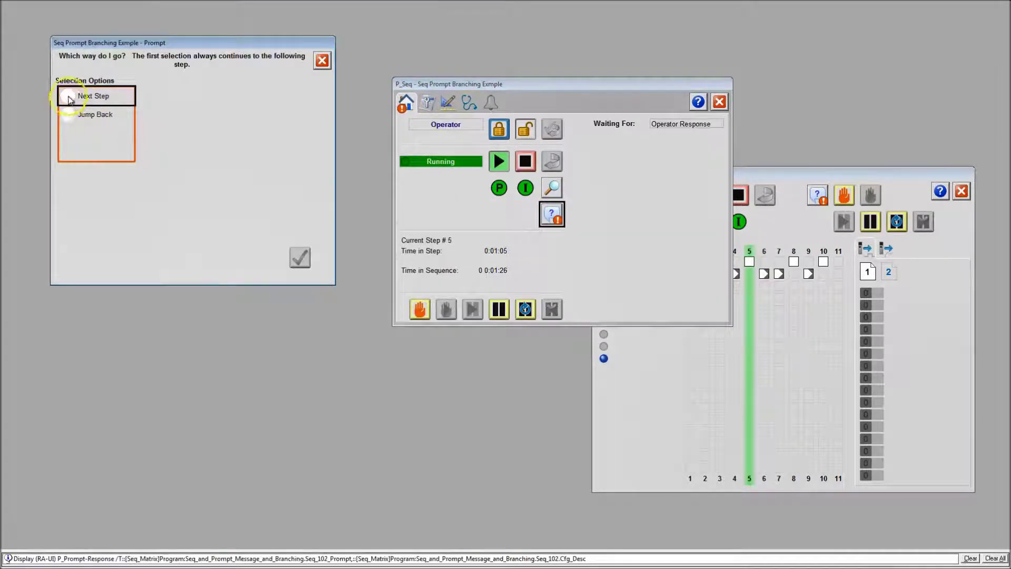
drag(136, 42, 525, 248)
click(459, 296)
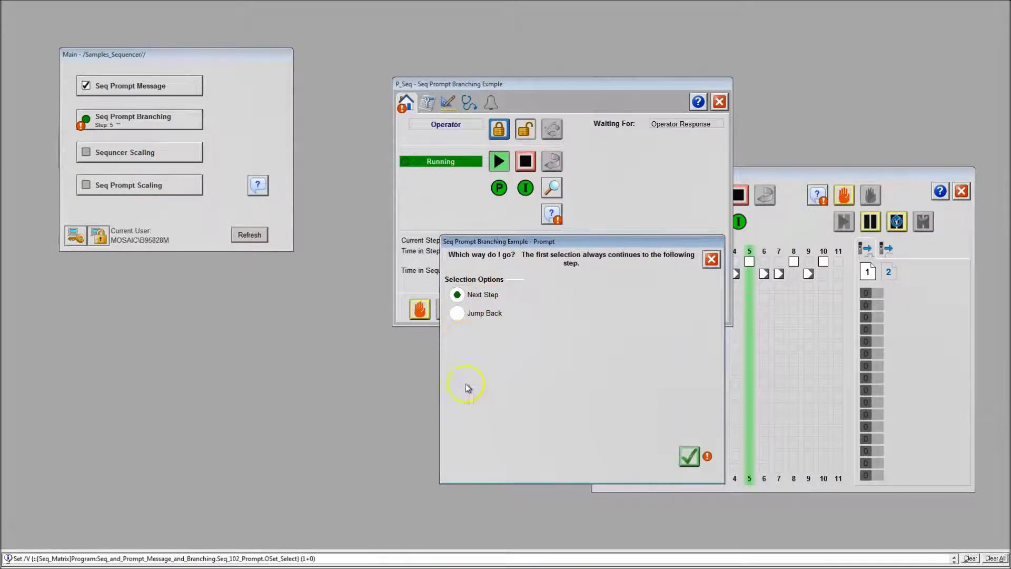
click(688, 455)
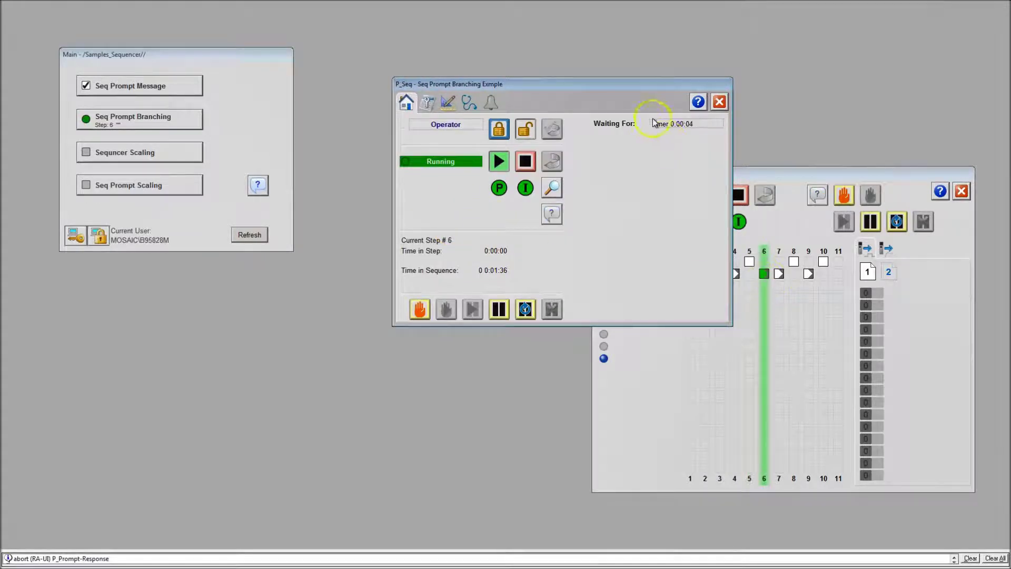
Step: Answer the branching sequence's operator prompts, choosing Next Step at step 8 and Finish at step 10
drag(645, 83, 487, 43)
drag(682, 173, 674, 47)
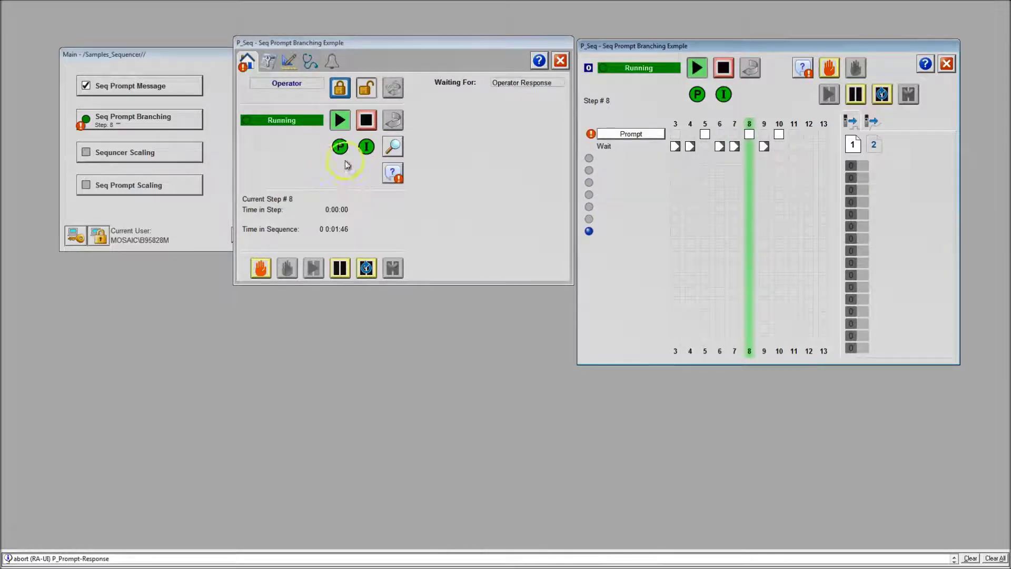
click(392, 172)
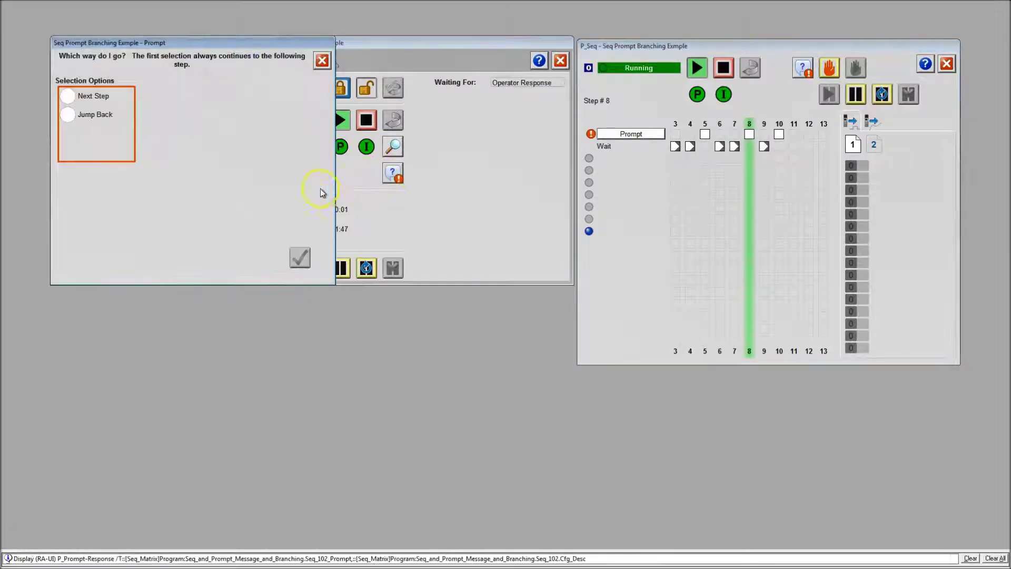
click(63, 120)
click(69, 97)
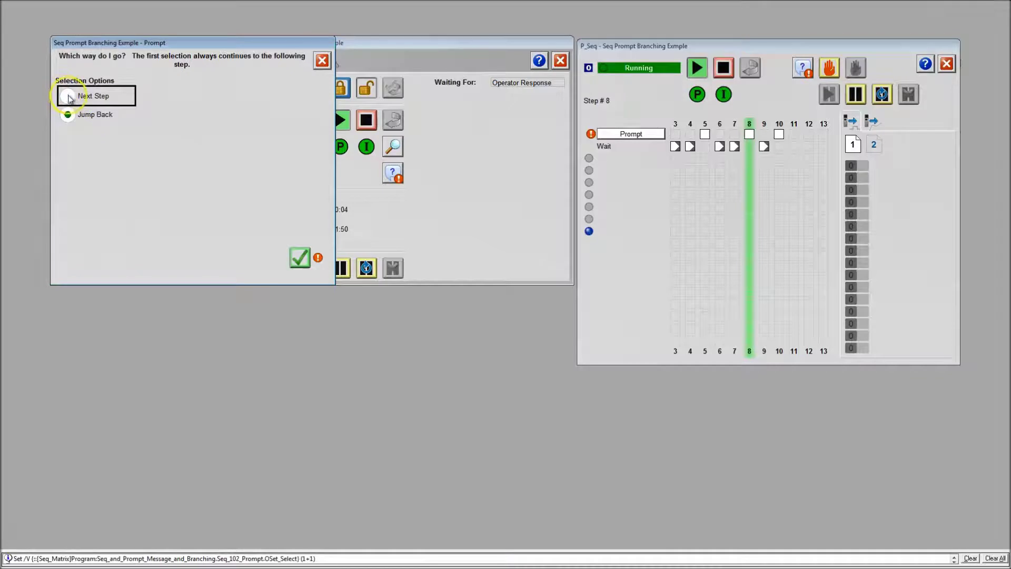
click(69, 100)
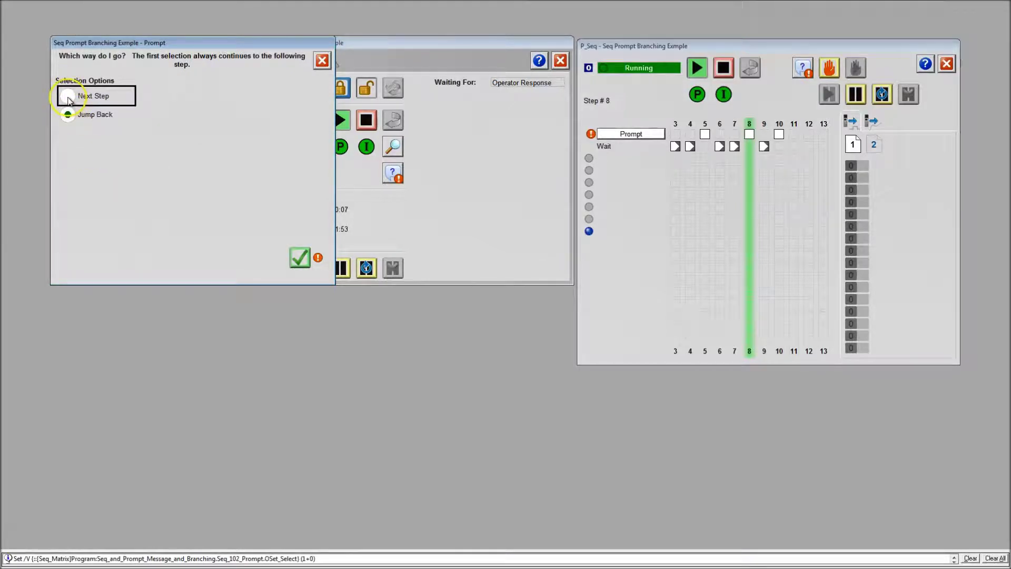
click(298, 257)
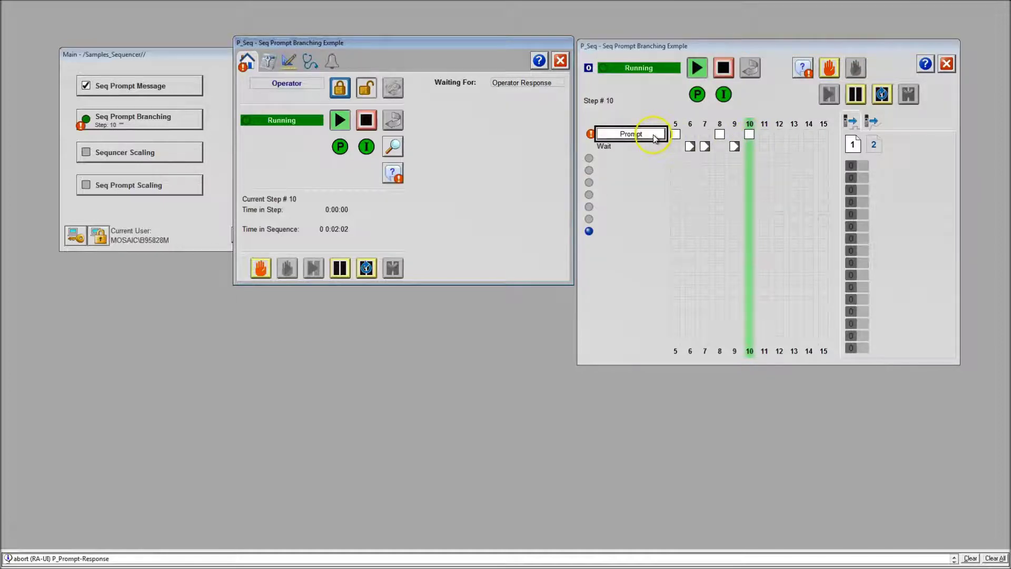
click(396, 177)
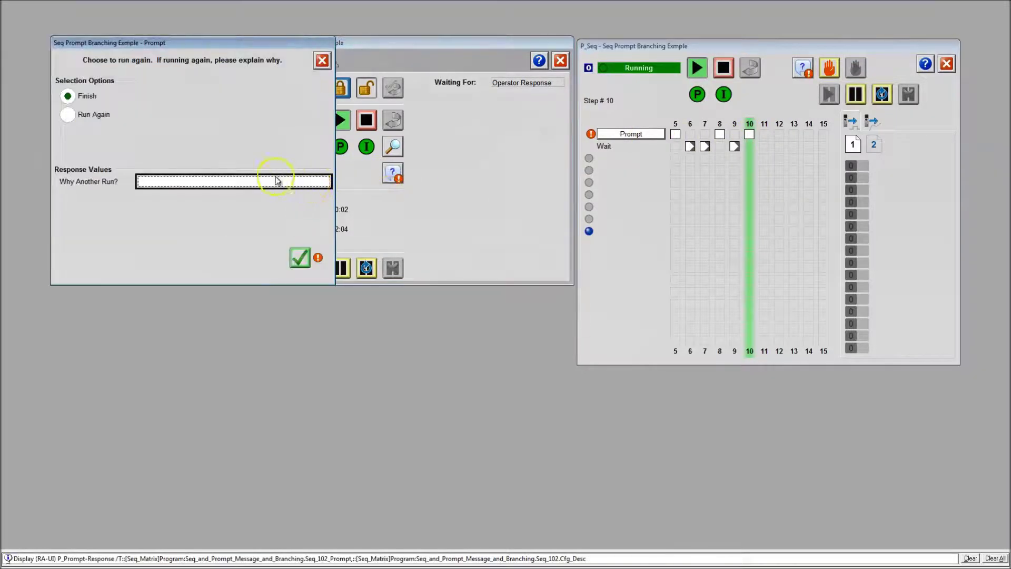
click(298, 258)
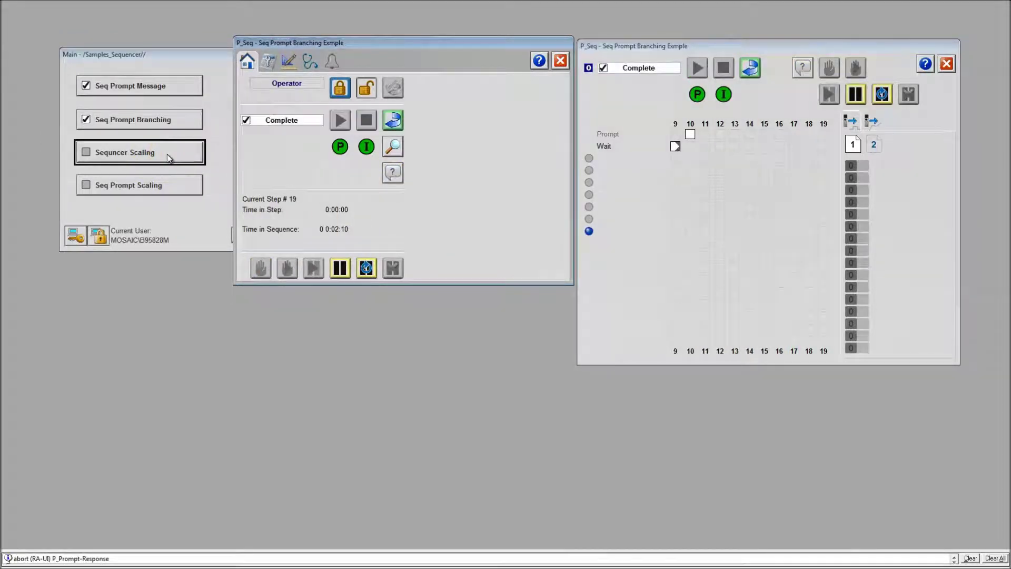
Step: Switch to RSLogix 5000 and expand the message, quantity scaling, scaled display values and stand-alone prompt programs under Task_B_100ms
key(super)
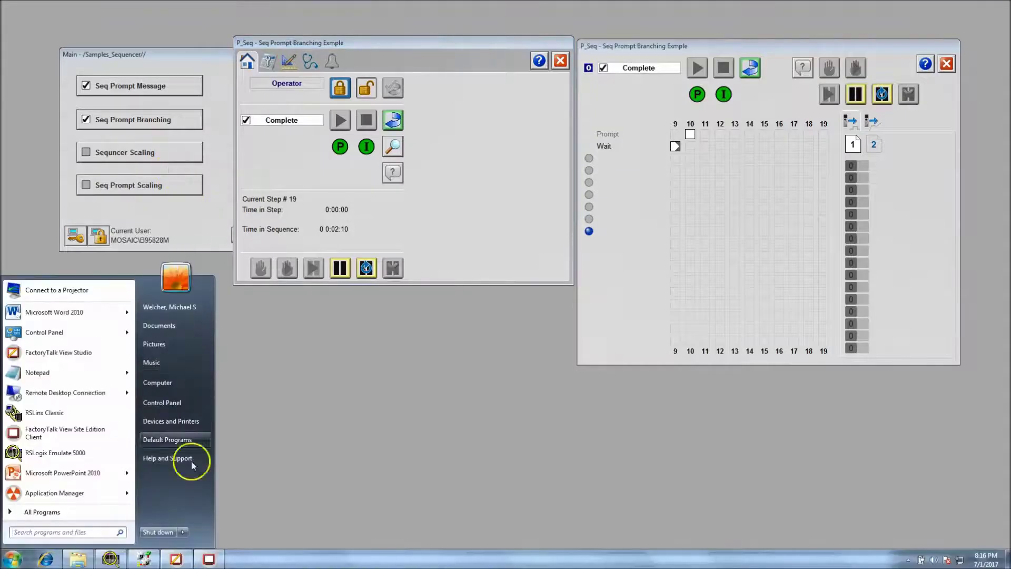
click(143, 558)
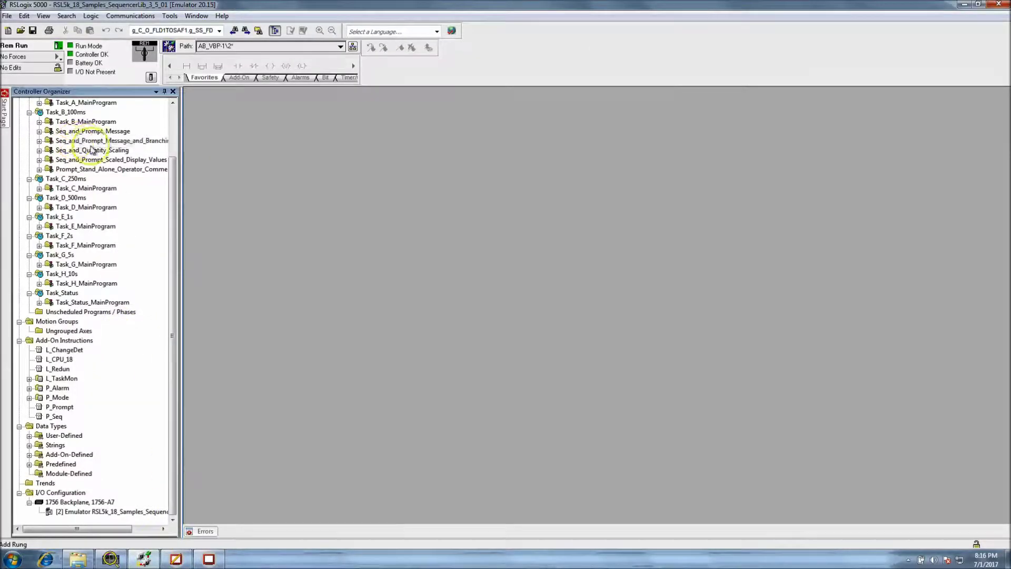
click(39, 150)
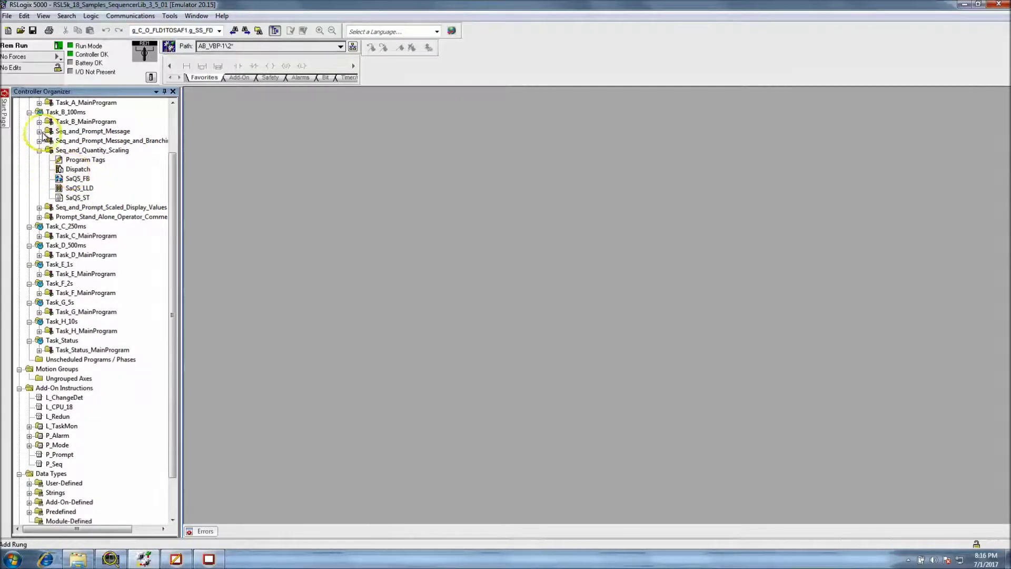
click(39, 207)
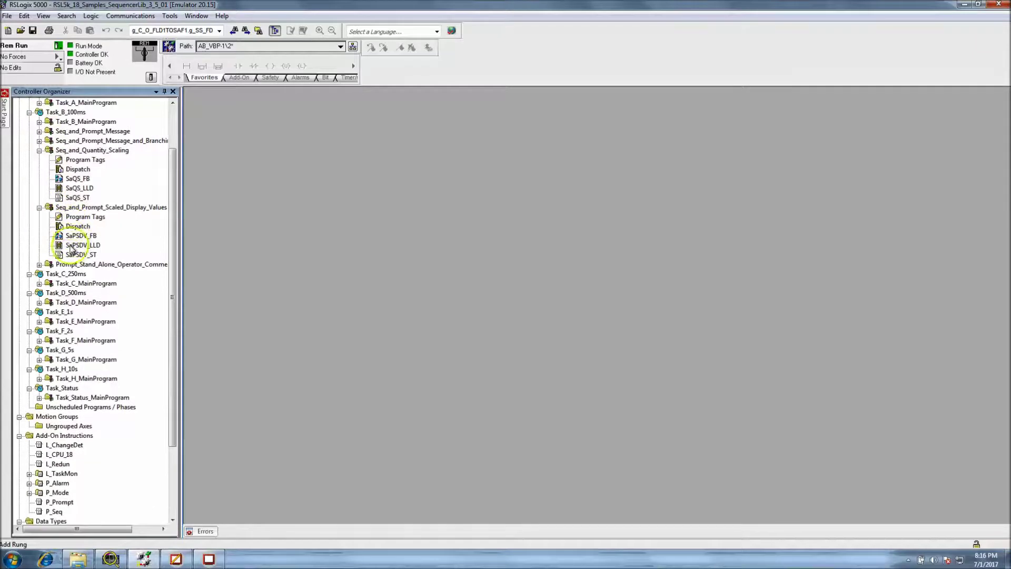
click(39, 264)
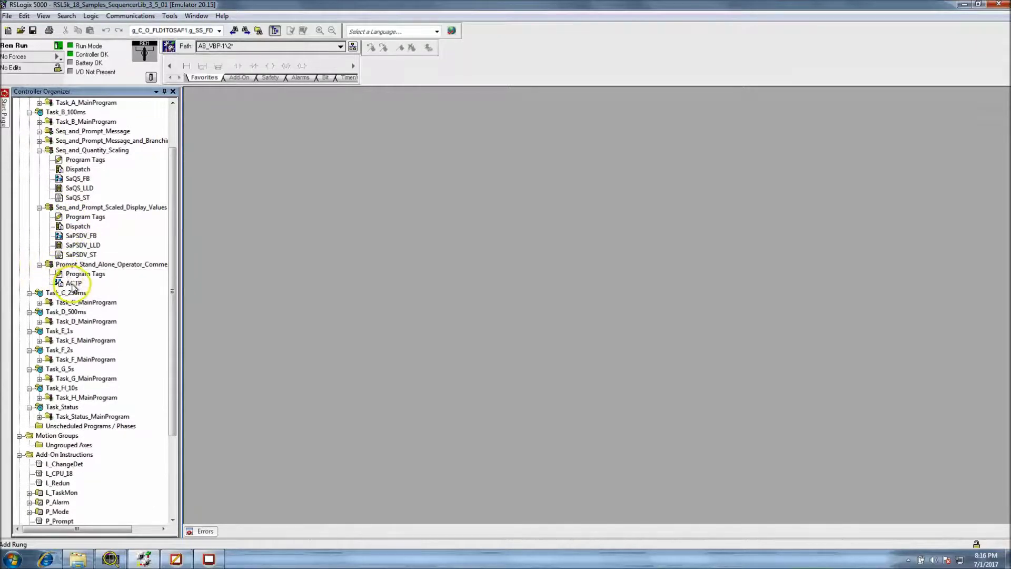
click(39, 131)
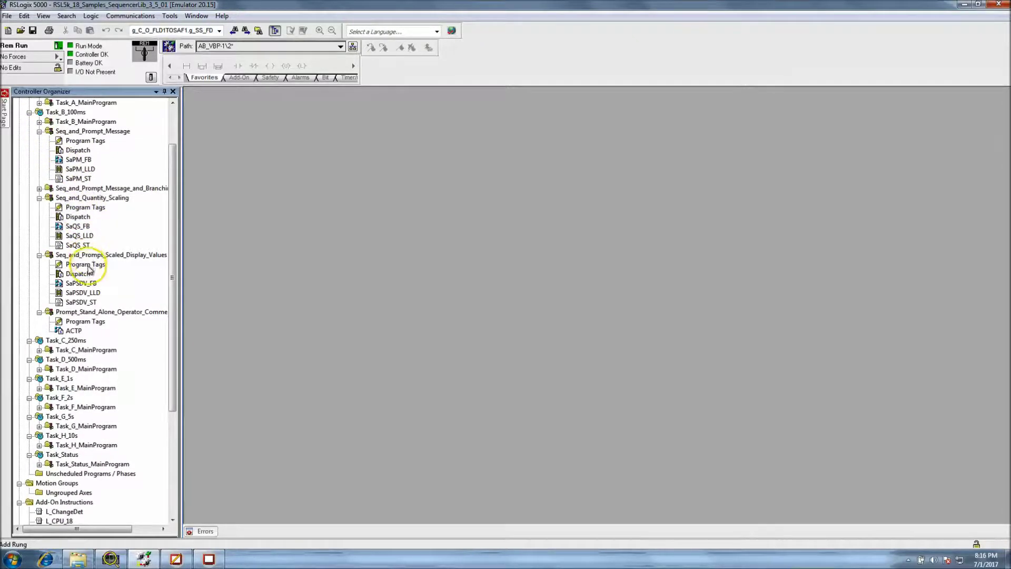
Step: Examine the Dispatch, SaPSDV_FB and SaPSDV_LLD routines of the Seq_and_Prompt_Scaled_Display_Values program
double_click(85, 276)
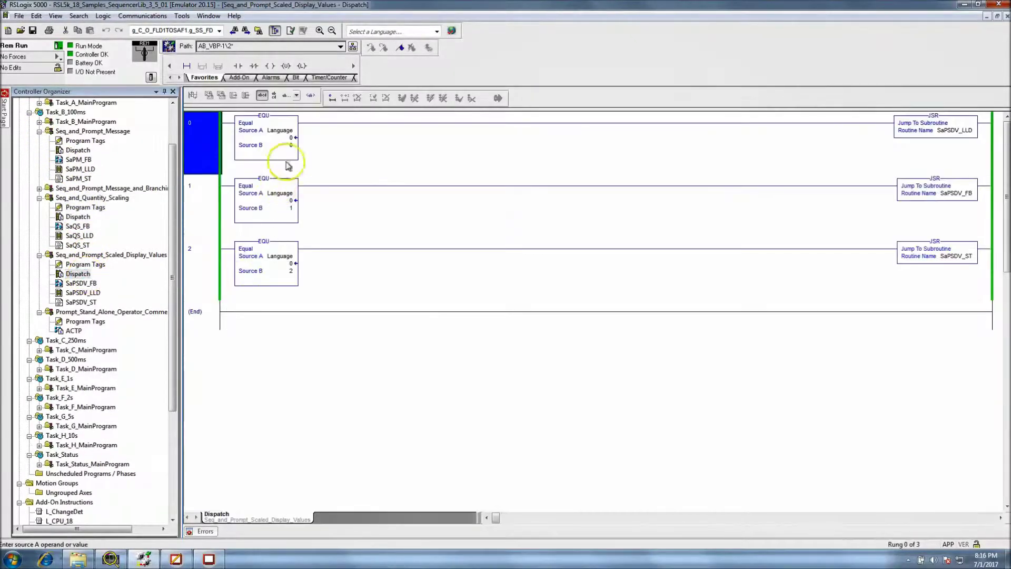
double_click(80, 283)
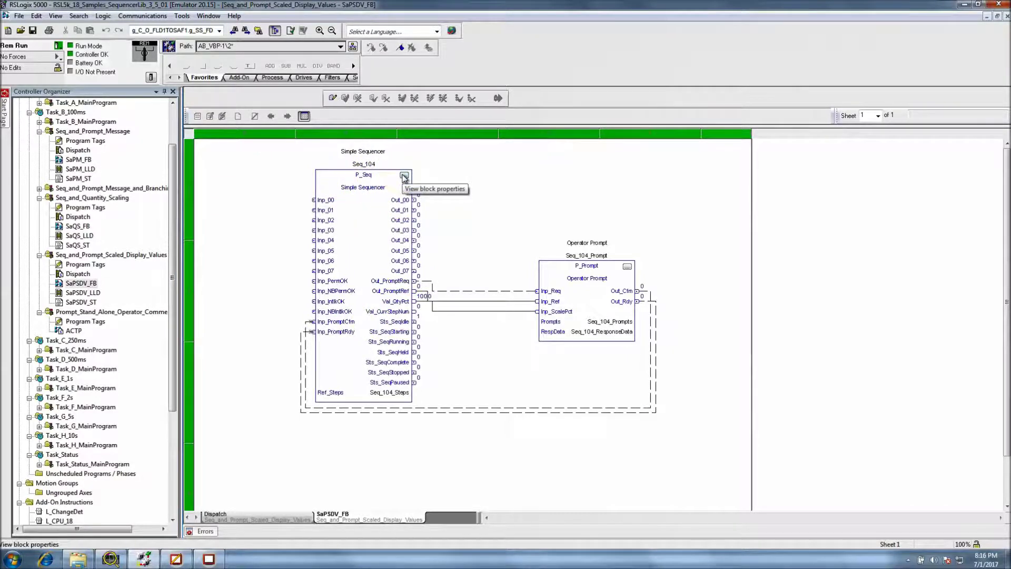
double_click(82, 292)
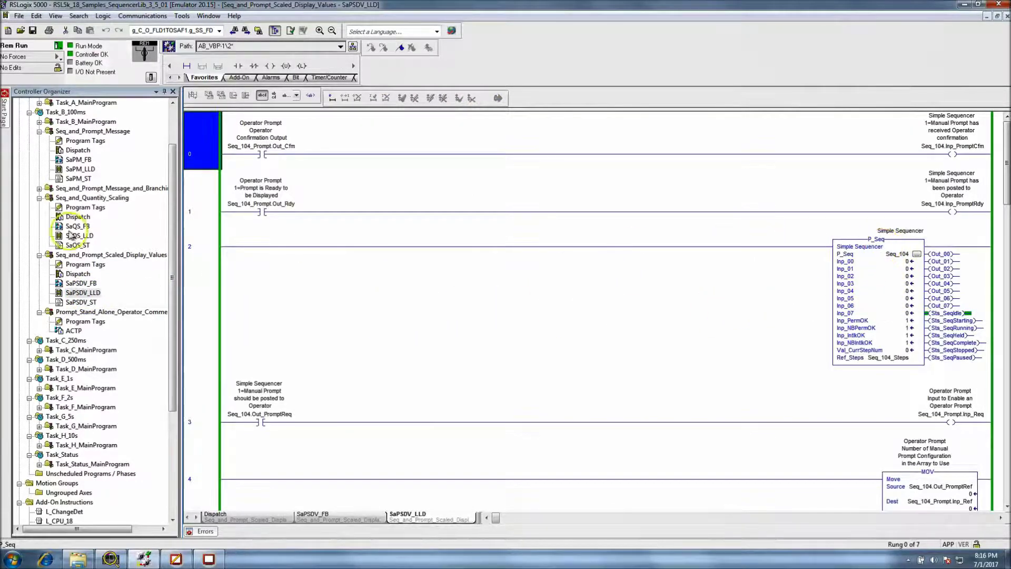
Step: Switch to the FactoryTalk View SE client, open the Sequencer Scaling faceplate, and close the branching sequence's detail display
click(211, 559)
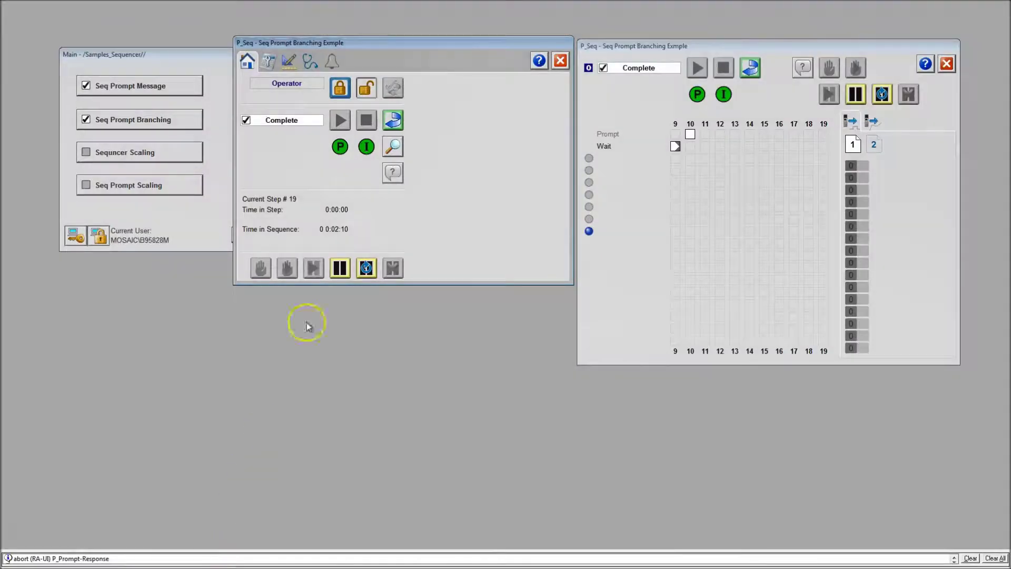
click(169, 152)
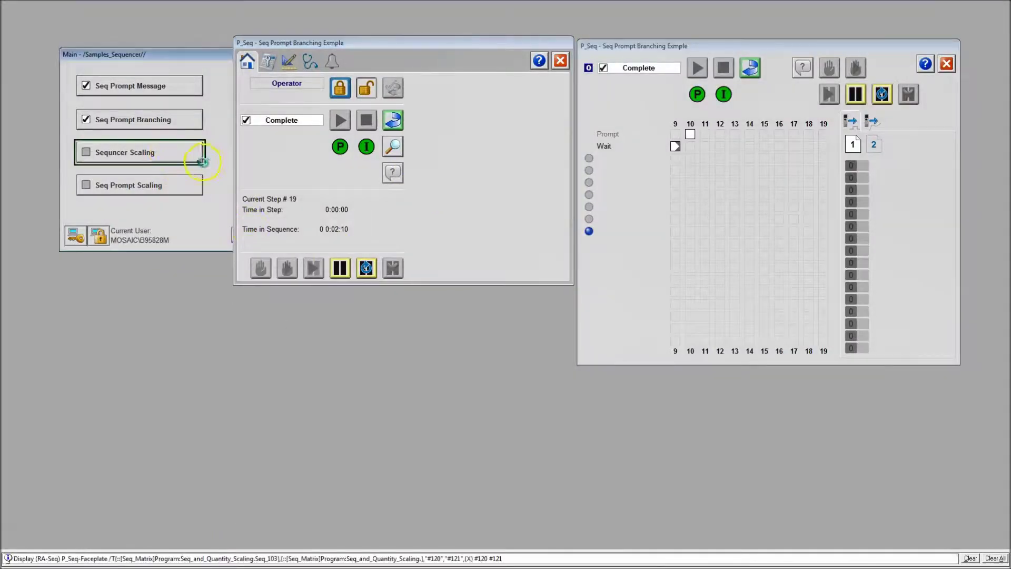
drag(166, 31, 379, 88)
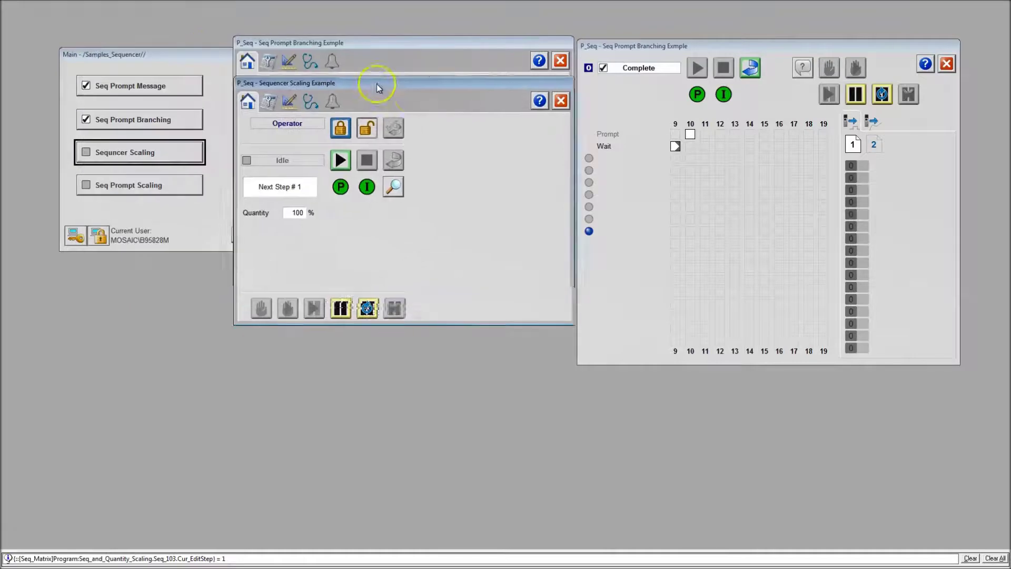
click(946, 64)
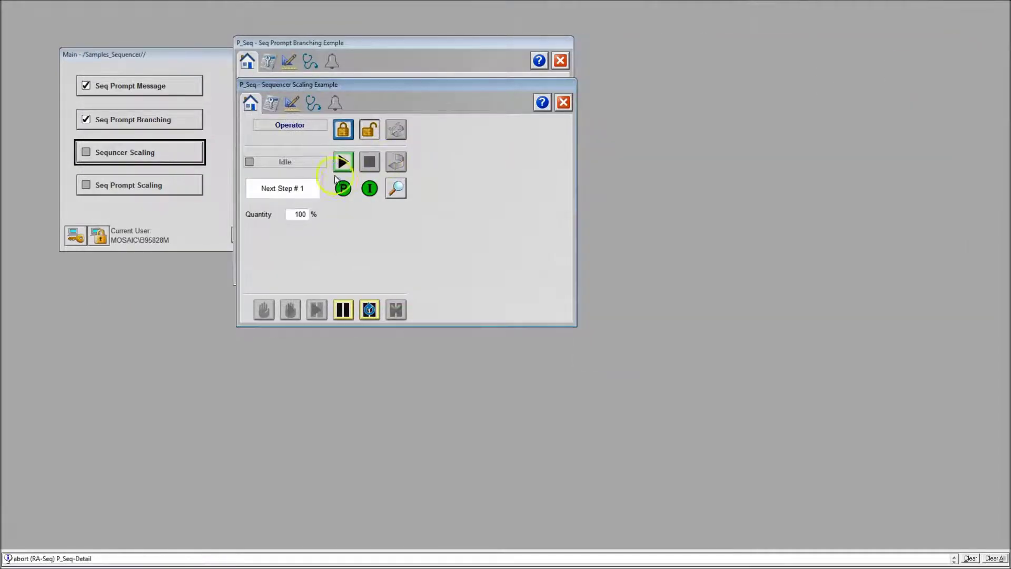
Step: Start the scaling sequence and place its detail display beside the faceplate
click(342, 162)
click(395, 188)
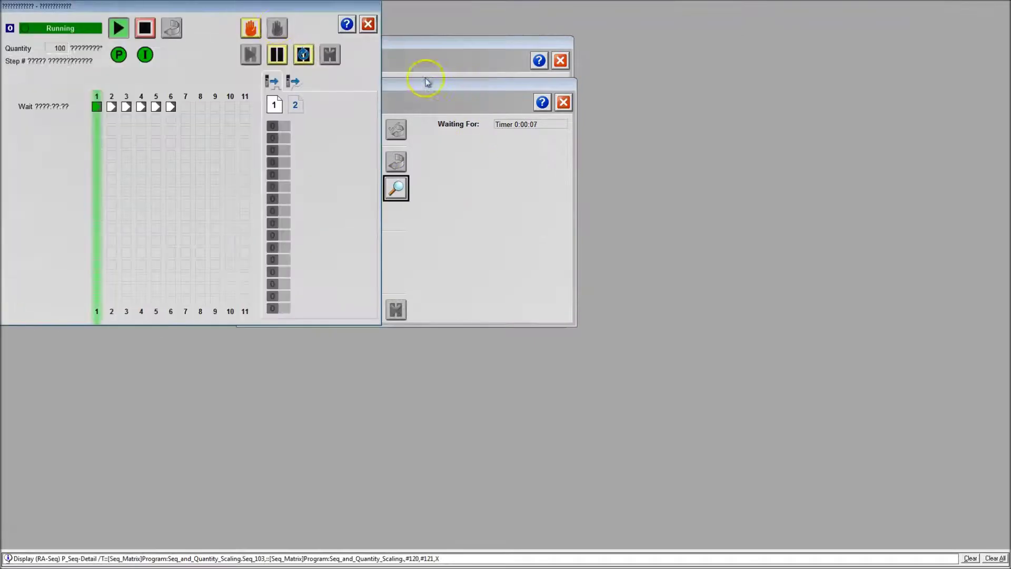
drag(269, 7, 855, 51)
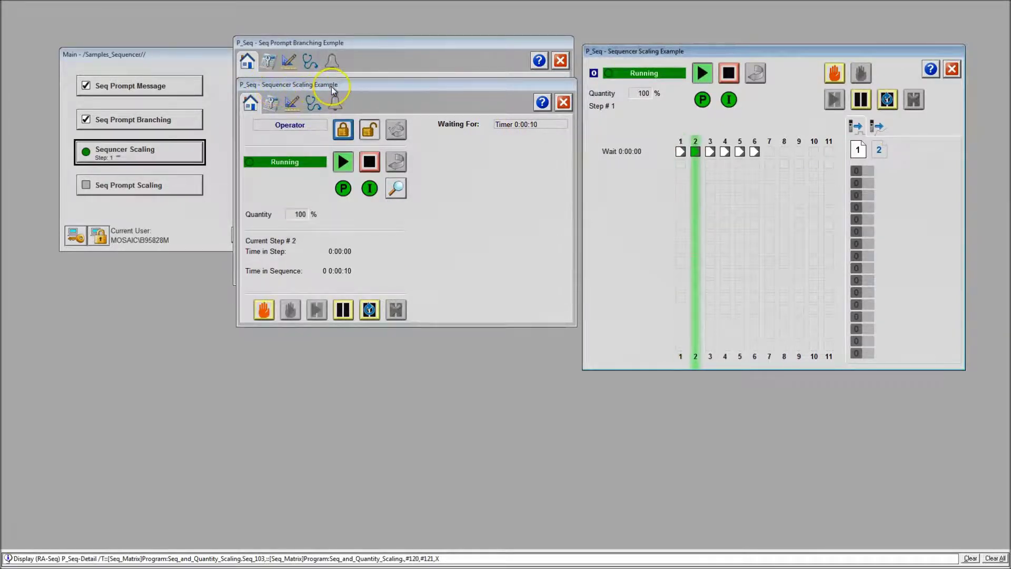
Step: Switch to RSLogix 5000, examine the SaPSDV_FB function block routine, and return to the View SE client
key(super)
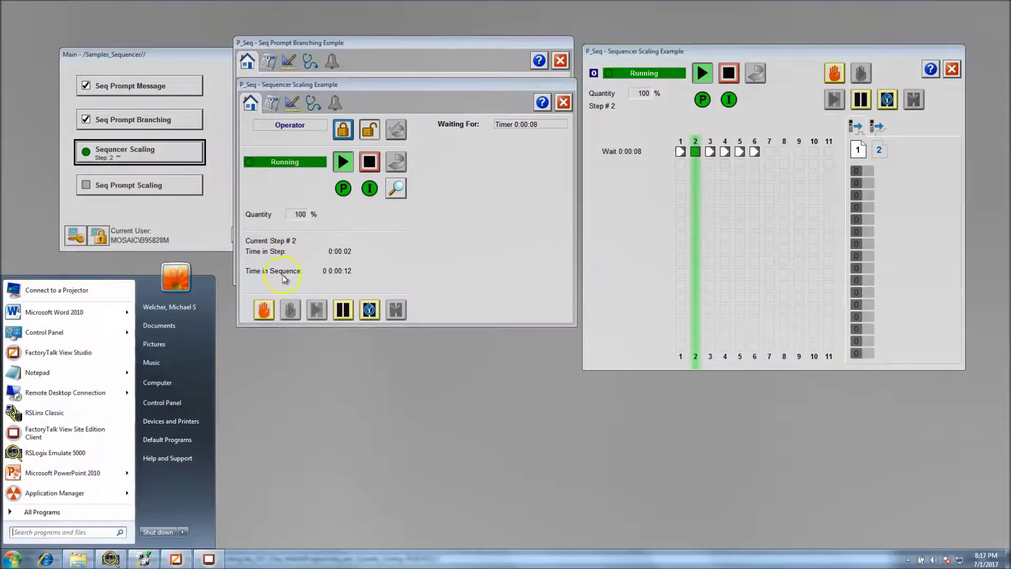
click(153, 562)
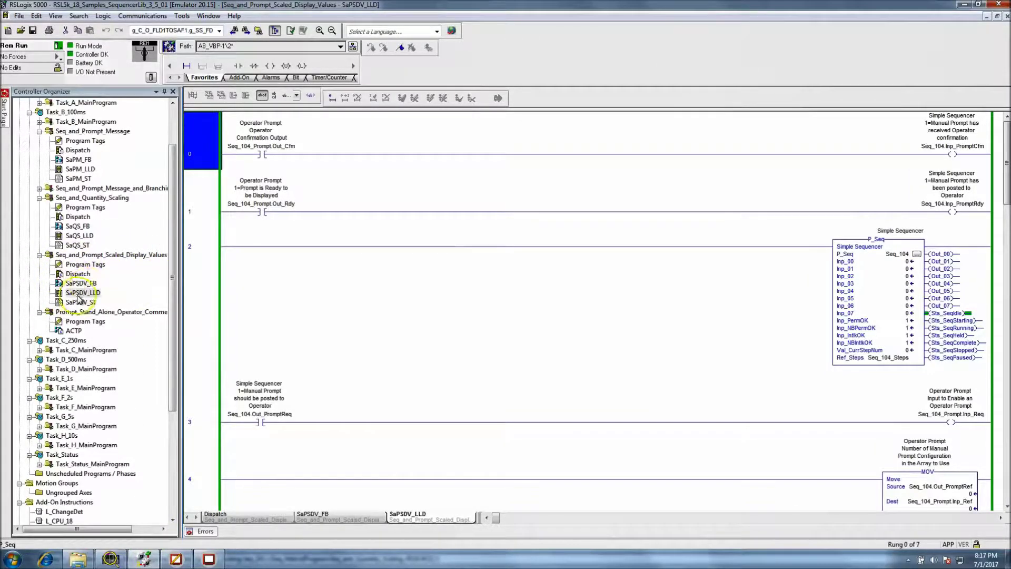
double_click(84, 284)
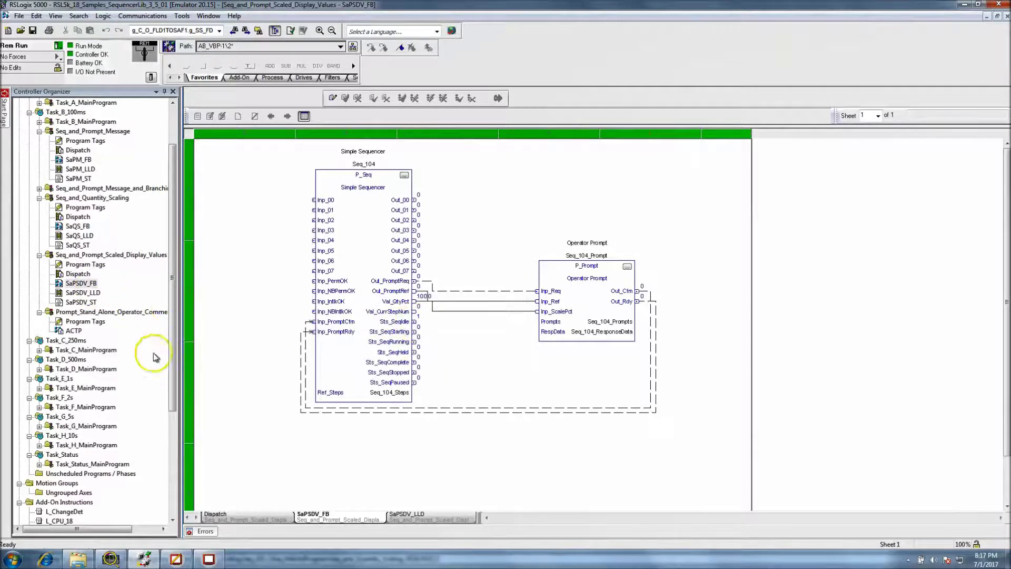
click(208, 559)
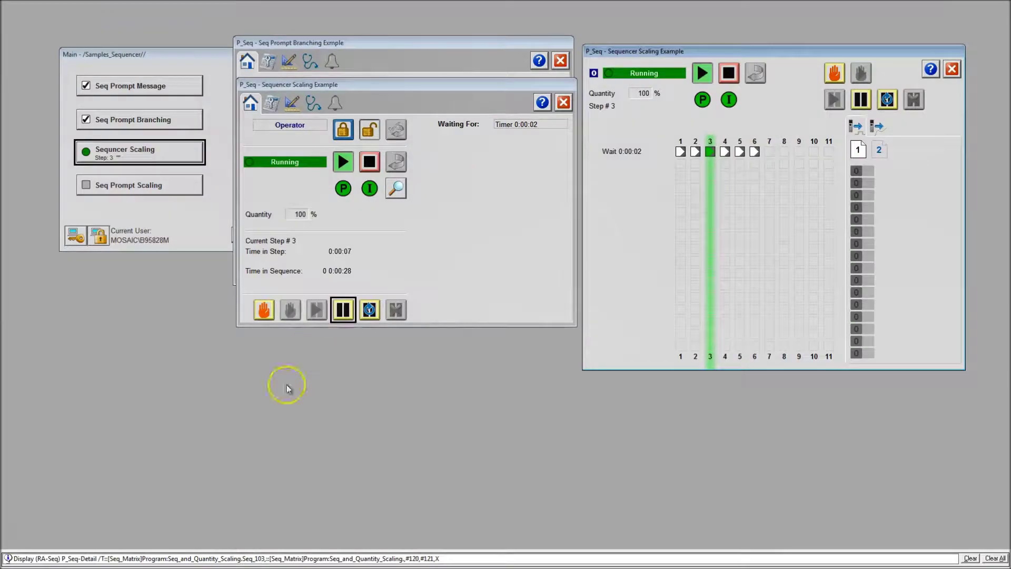
Step: Examine the SaPSDV_LLD ladder and SaQS_FB function block routines in RSLogix 5000, and return to the View SE client
key(super)
key(alt+Tab)
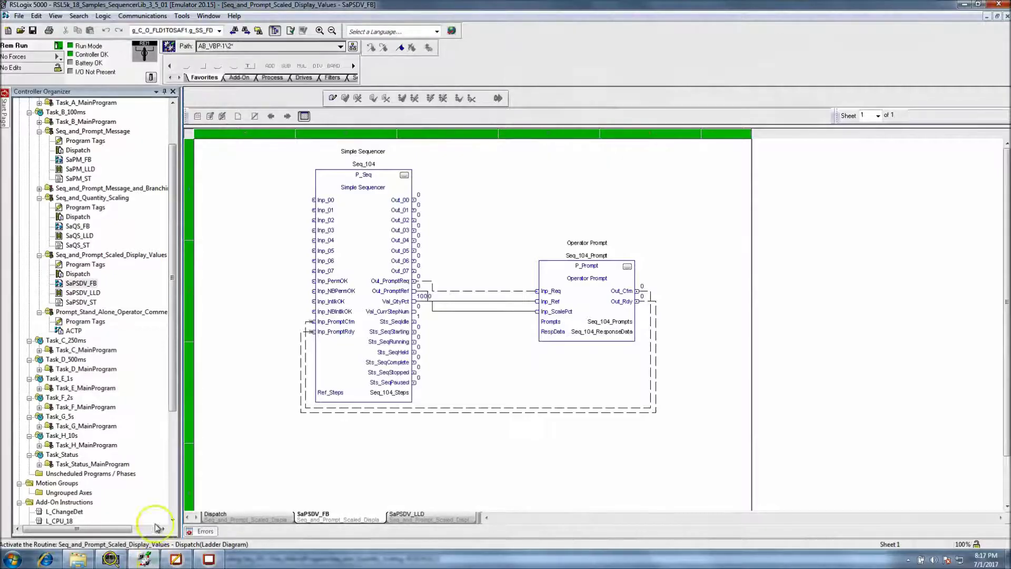
double_click(82, 293)
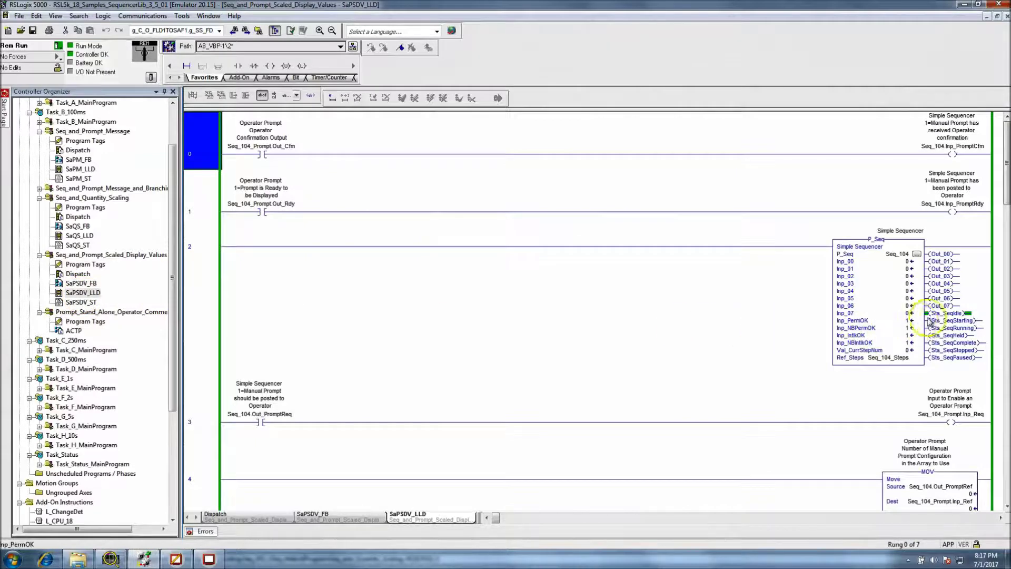
click(1007, 439)
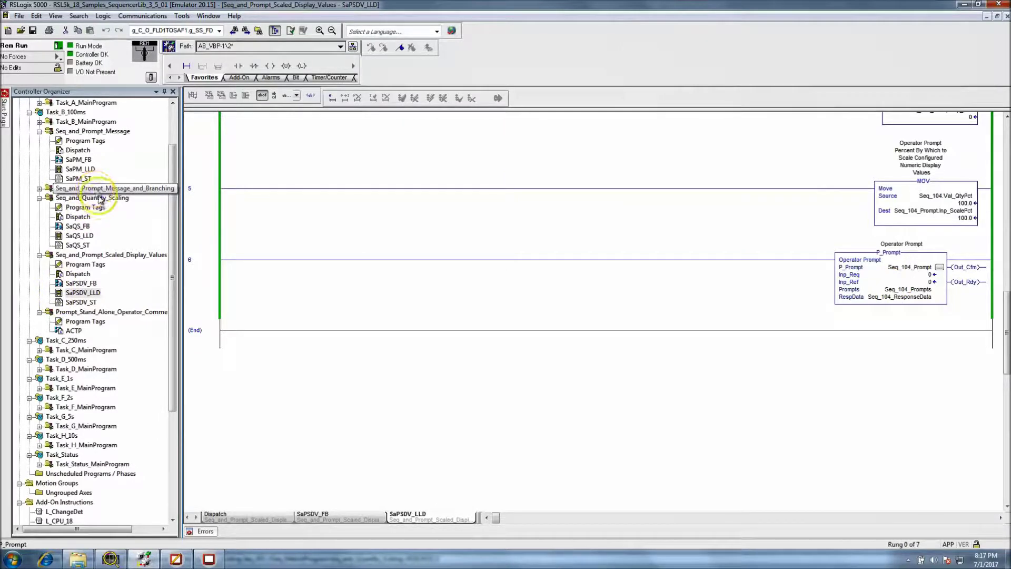
double_click(77, 225)
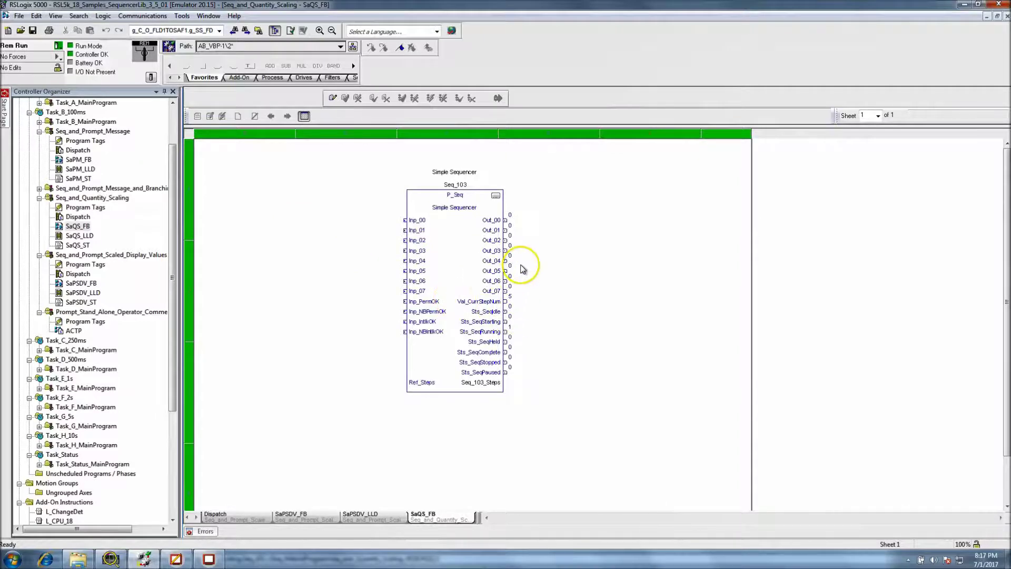
click(177, 559)
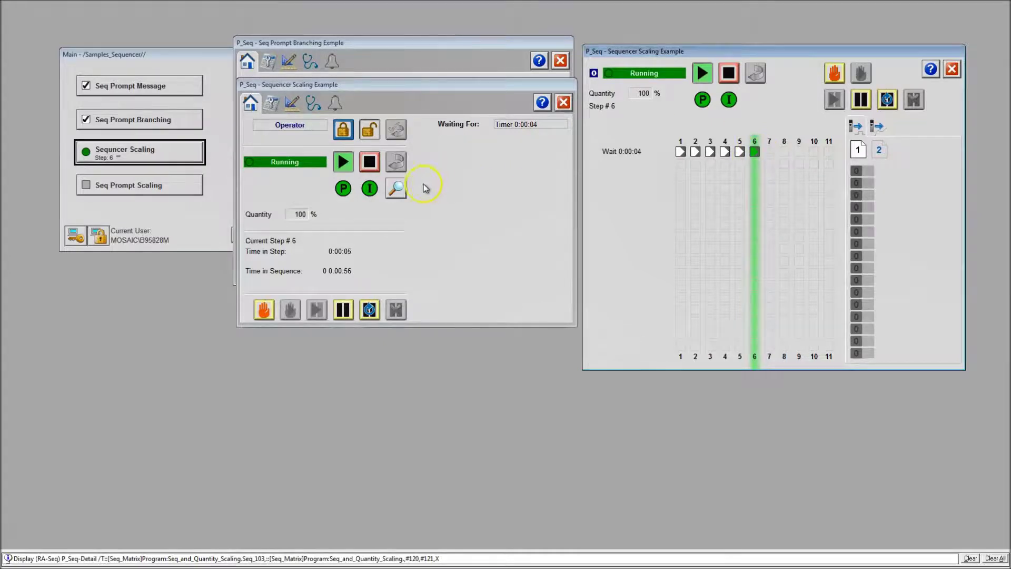
Step: Examine the scaling sequence's engineering settings and the step and input pages of its multi-step editor, and close the editor
click(292, 103)
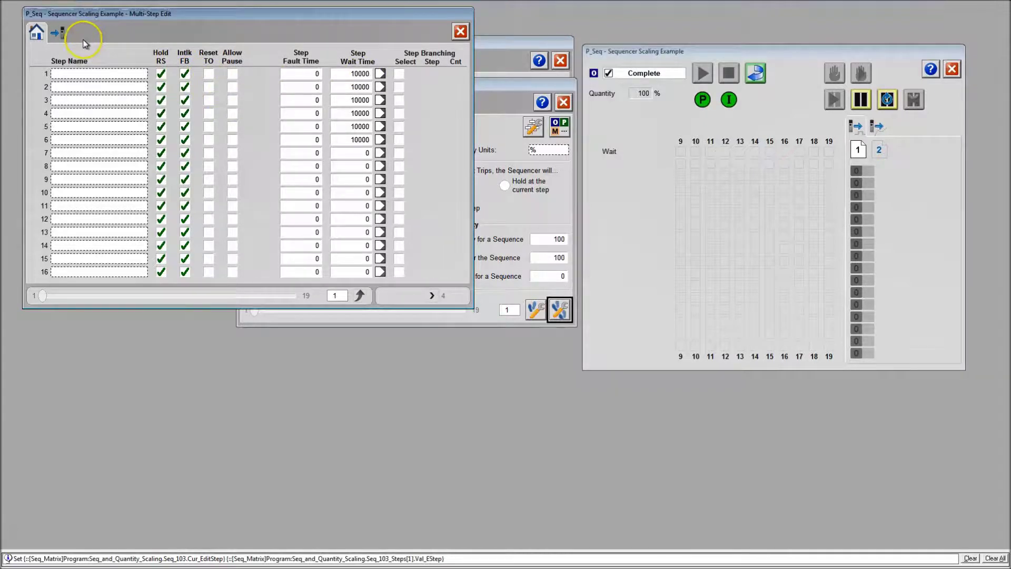
click(57, 33)
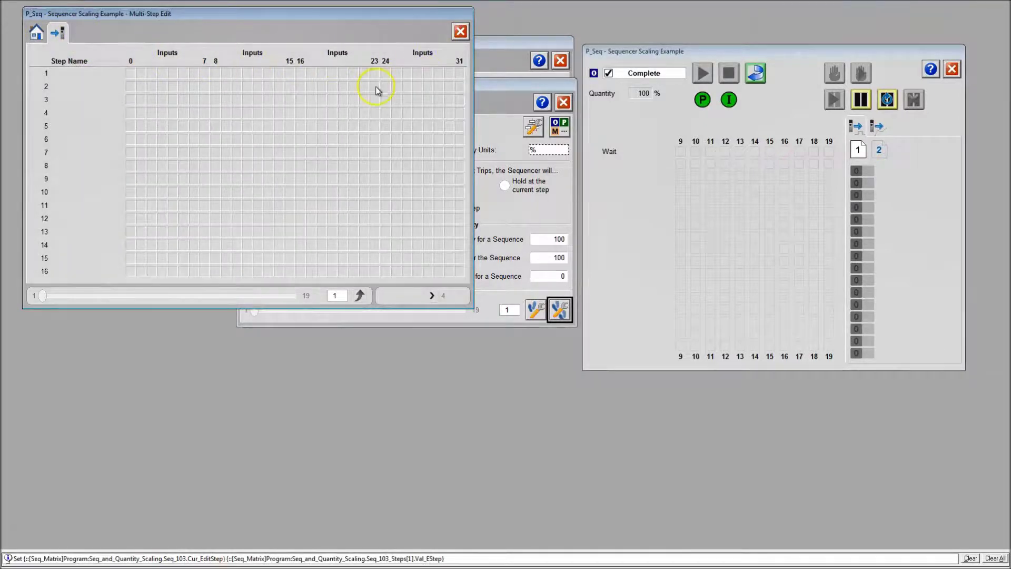
click(460, 31)
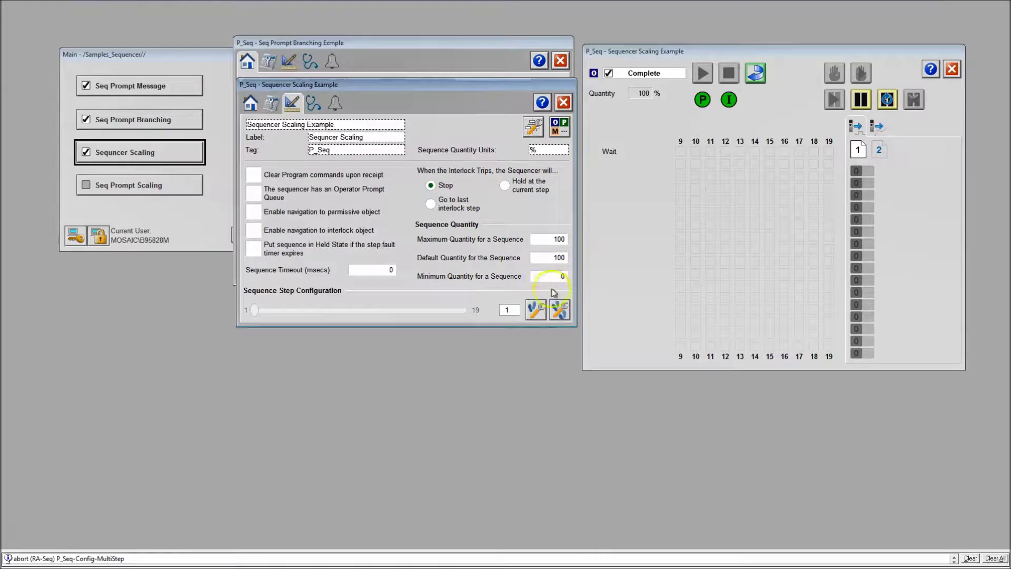
Step: Examine the input, digital output and analog output pages of the scaling sequence's configuration window, and close it
click(533, 127)
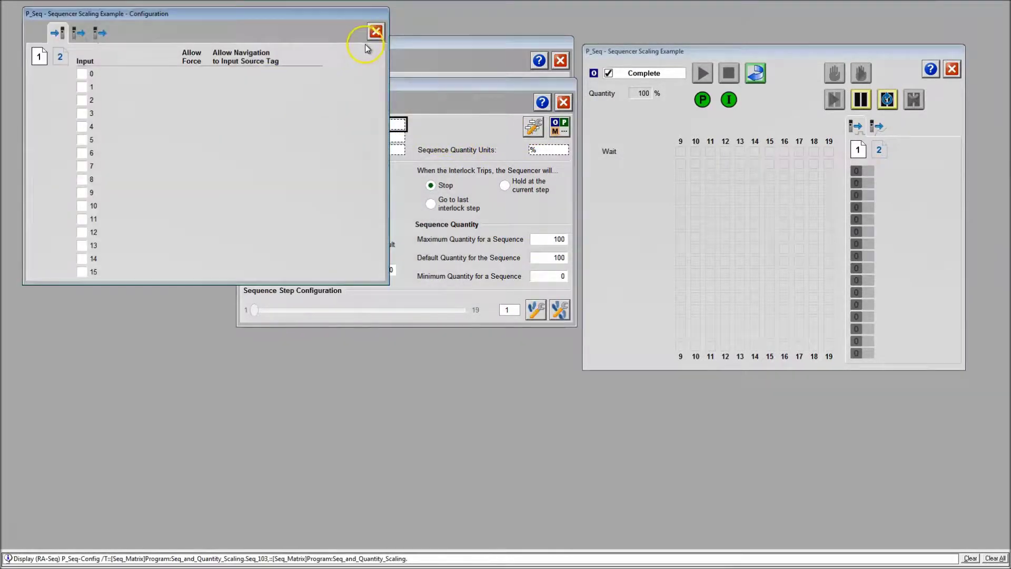
click(79, 32)
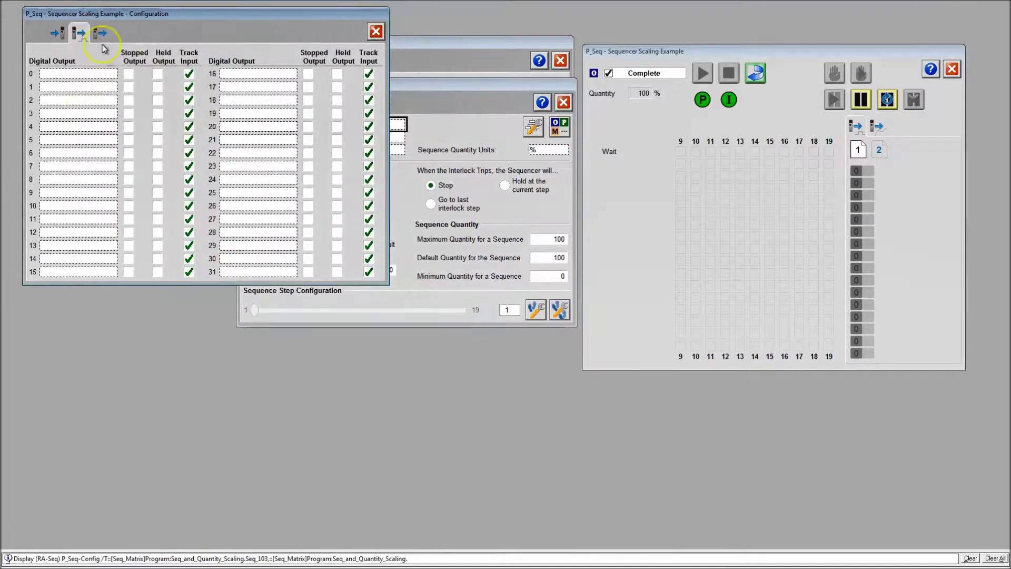
click(100, 33)
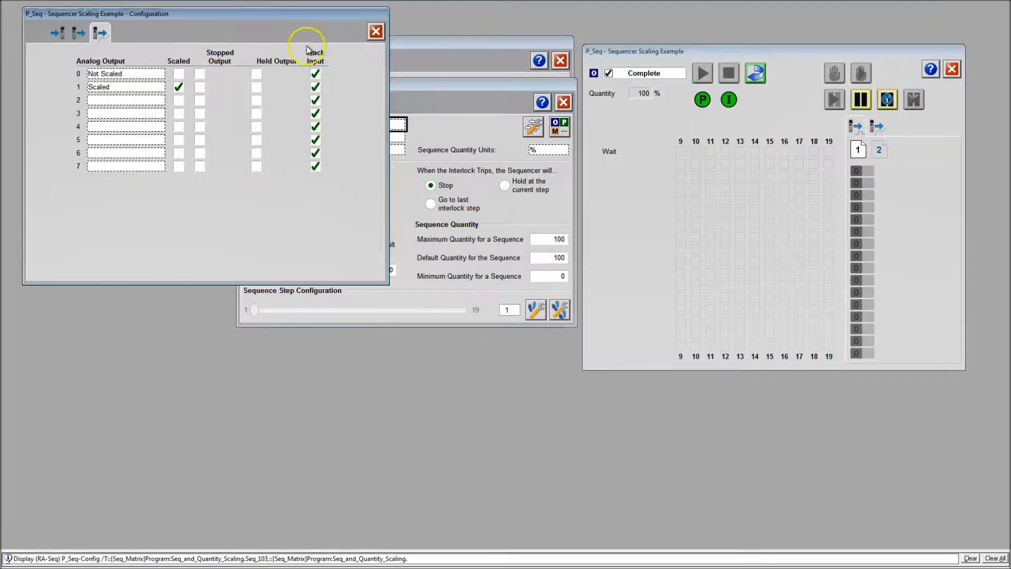
click(63, 37)
click(376, 31)
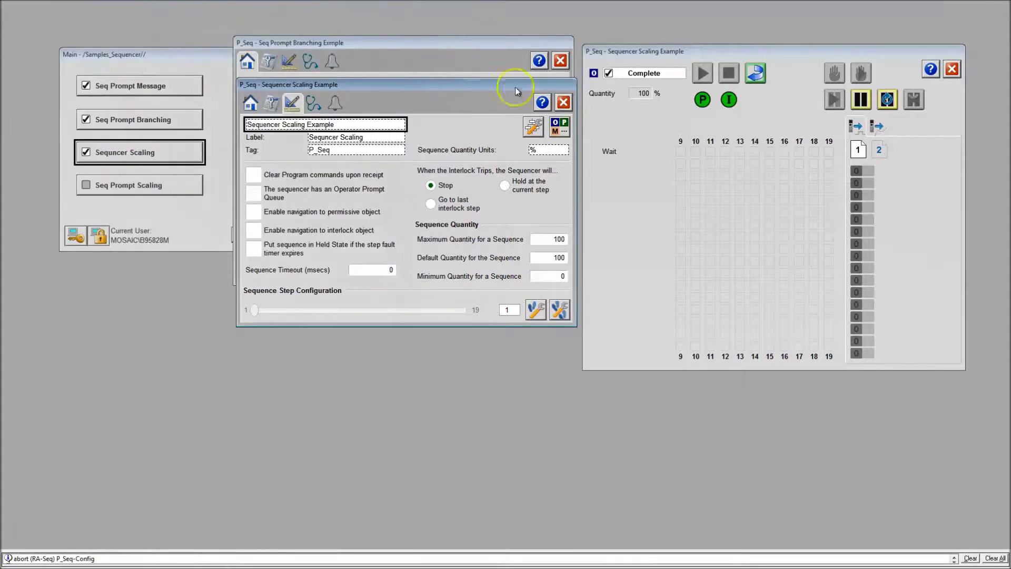
Step: Close the scaling and prompt branching faceplates and the scaling detail display, and view and dismiss the stand-alone operator comment prompt
click(562, 103)
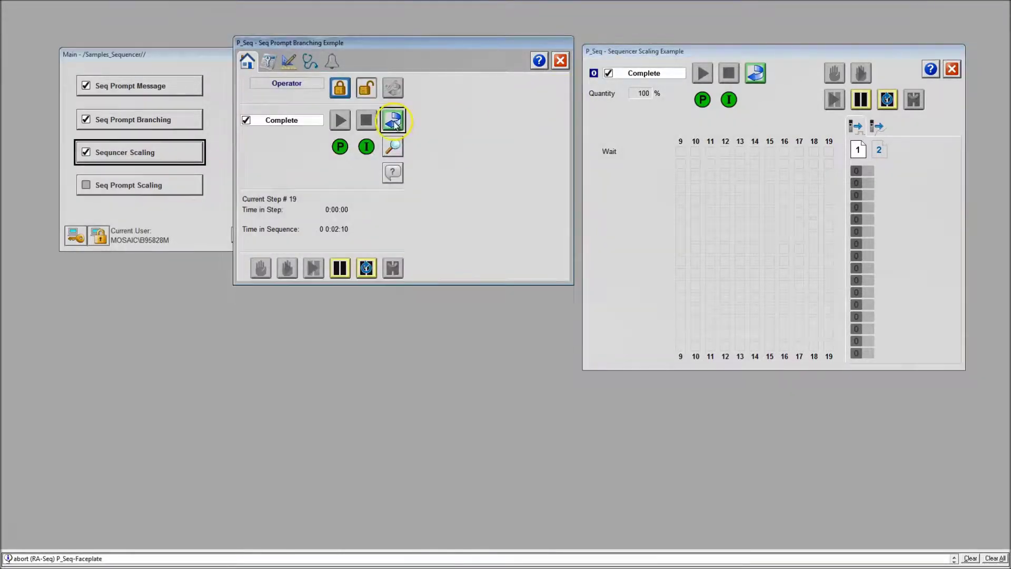
click(560, 60)
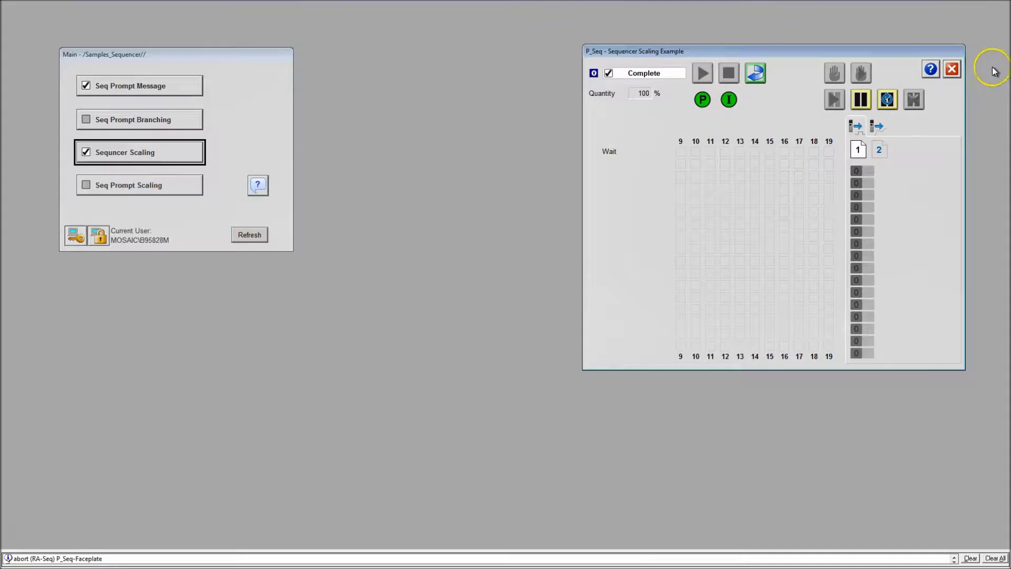
click(951, 70)
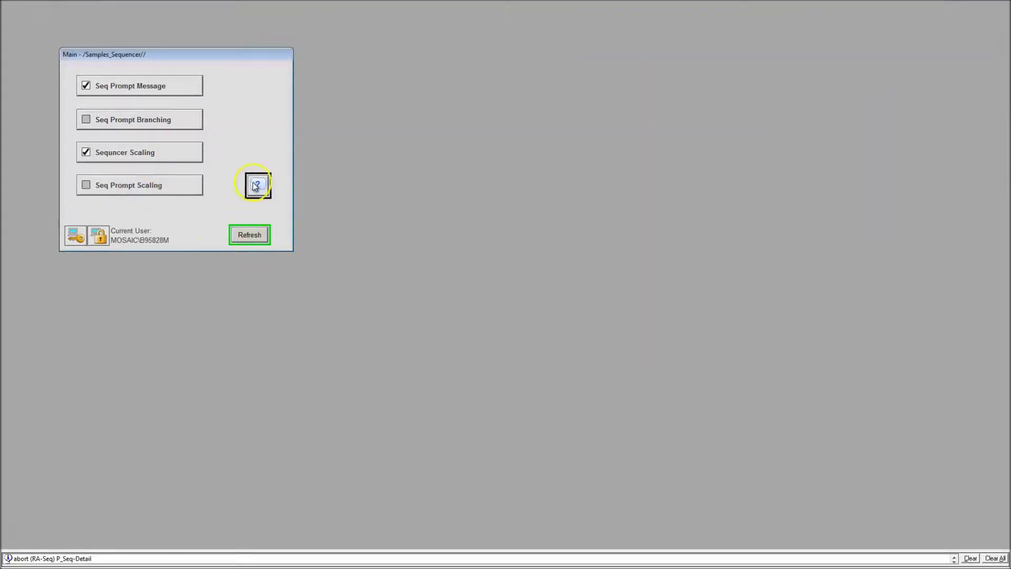
click(257, 186)
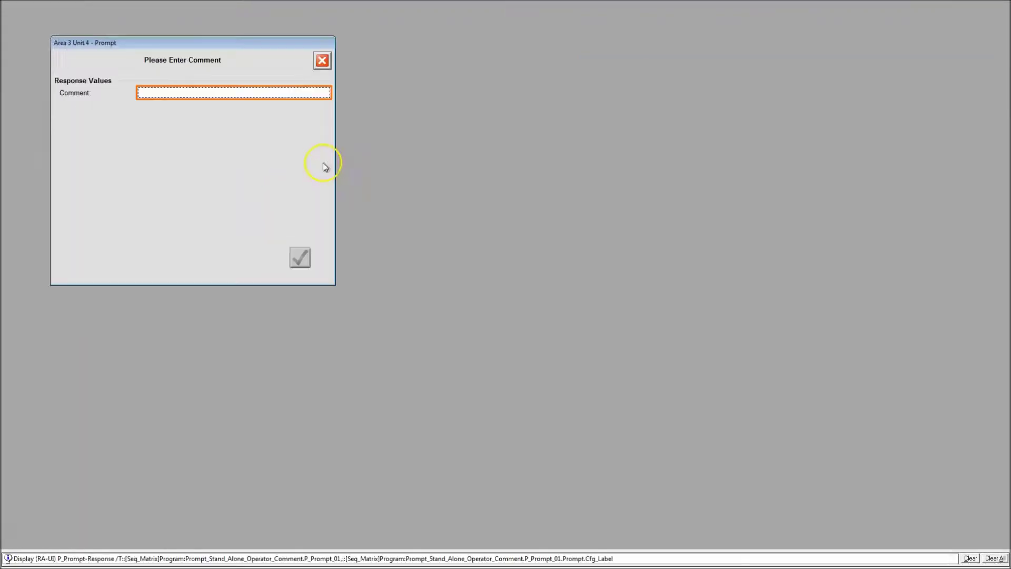
click(318, 63)
Step: Bring up the Seq Prompt Scaling faceplate, place it beside the main display, and examine its alarm, diagnostics and engineering pages
click(119, 185)
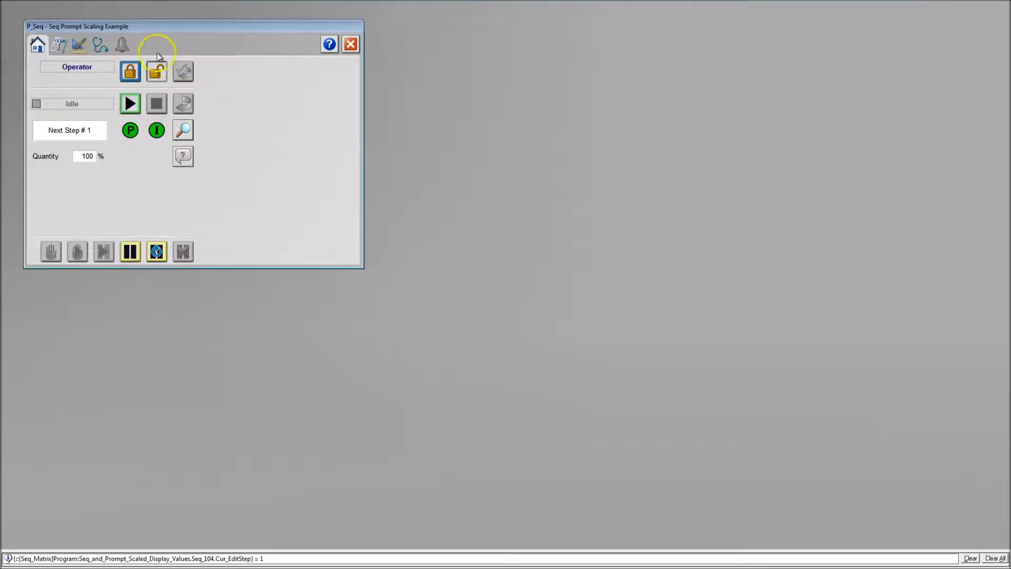
drag(168, 23, 539, 91)
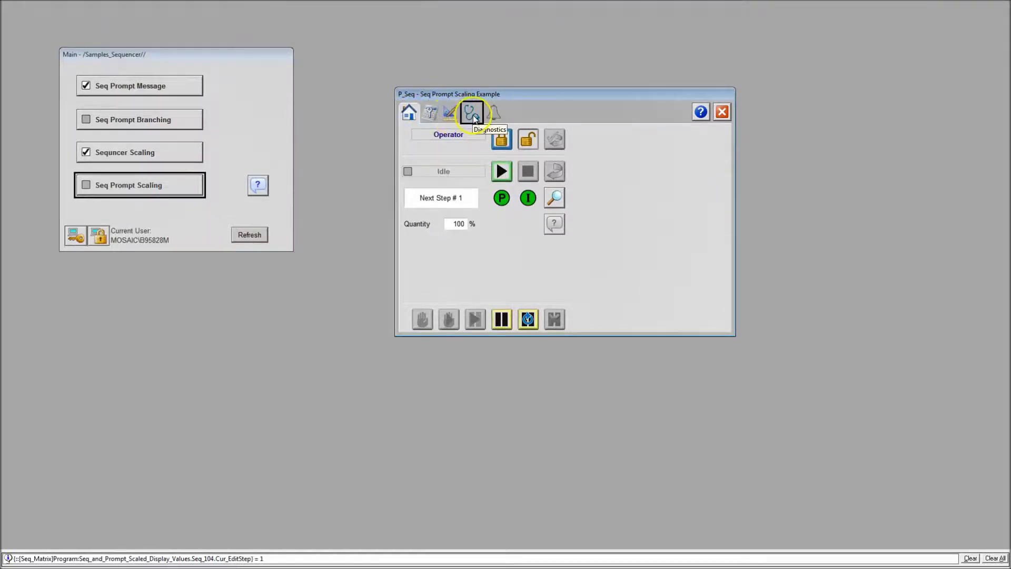
click(493, 120)
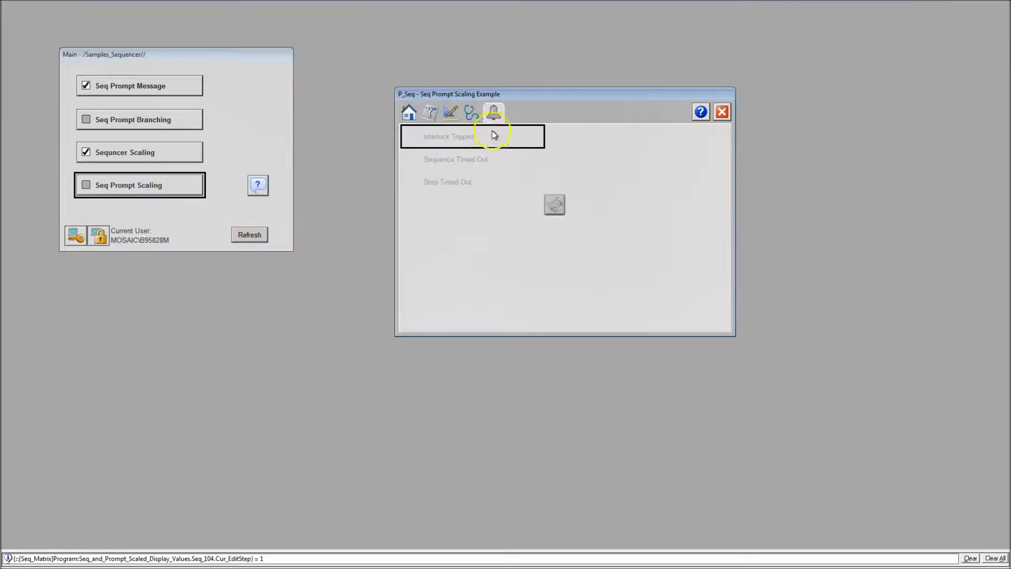
click(452, 122)
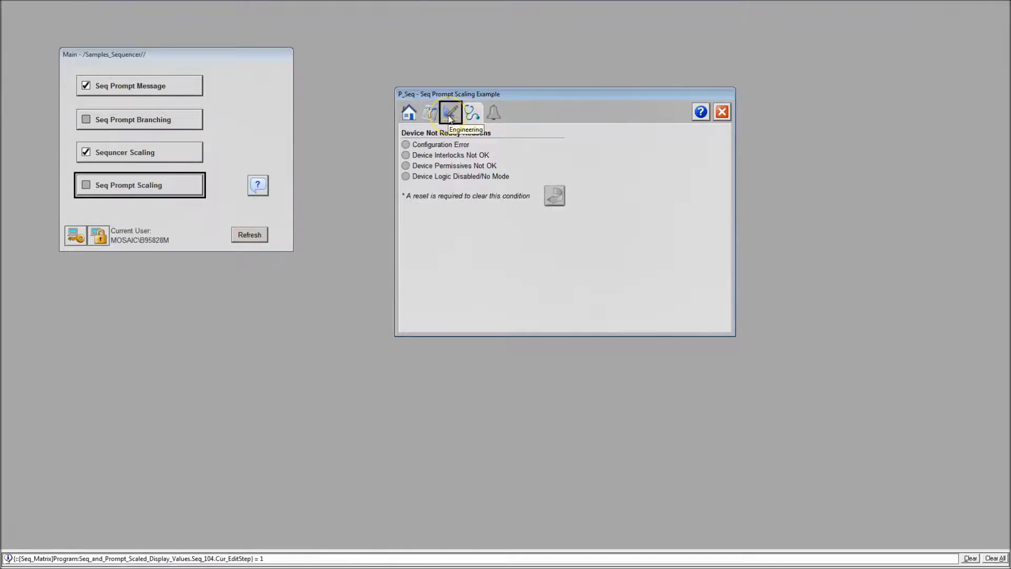
click(436, 119)
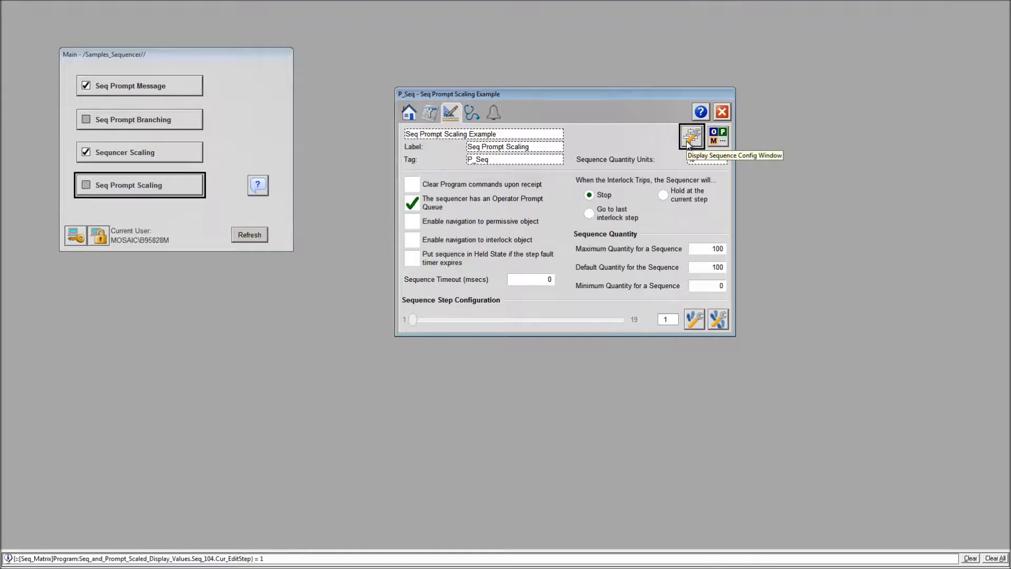
Step: Select Operator as the prompt scaling sequence's default mode and Go to last interlock step as its interlock trip action, and close the faceplate
click(720, 140)
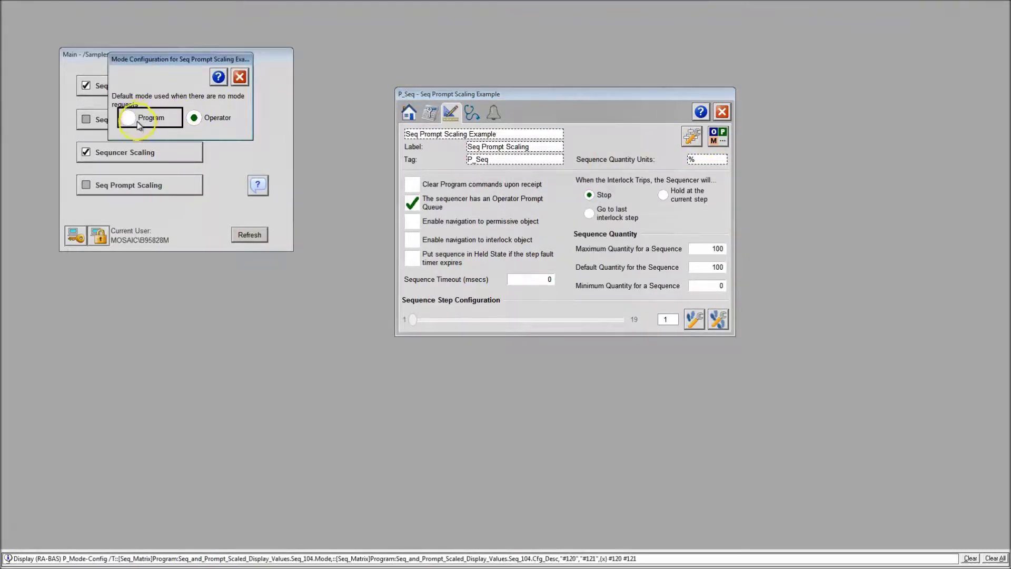
click(221, 119)
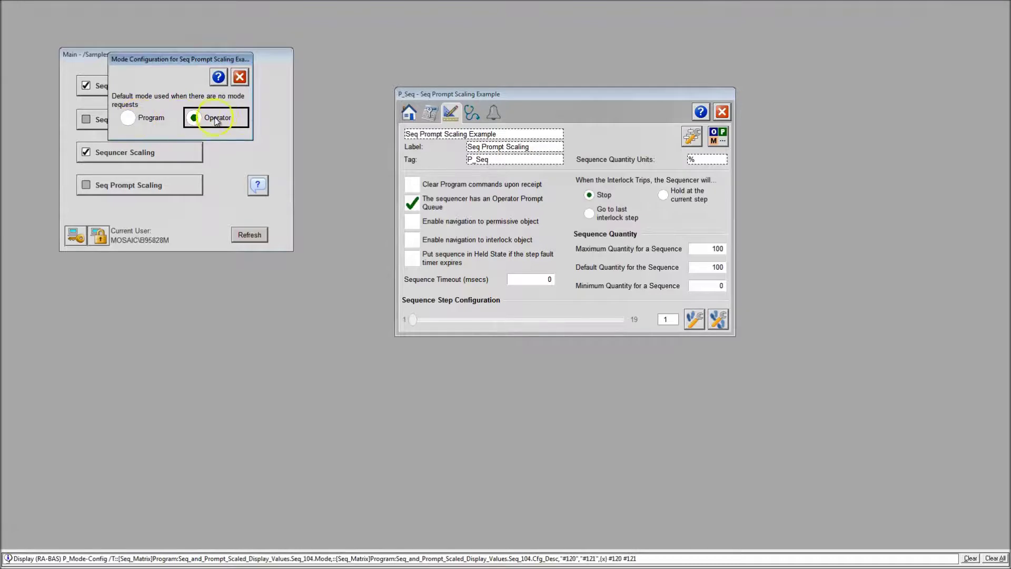
click(239, 77)
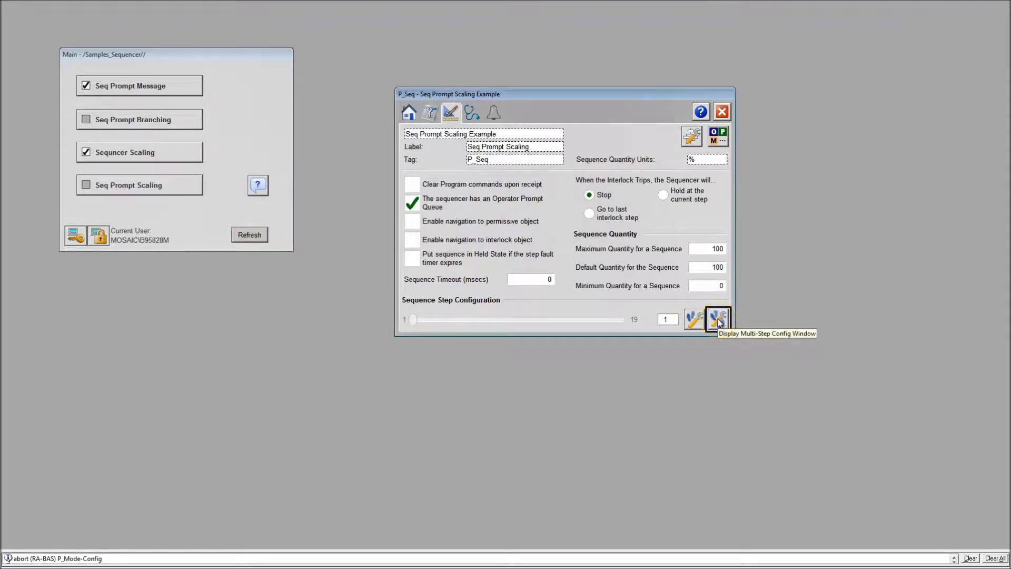
click(590, 216)
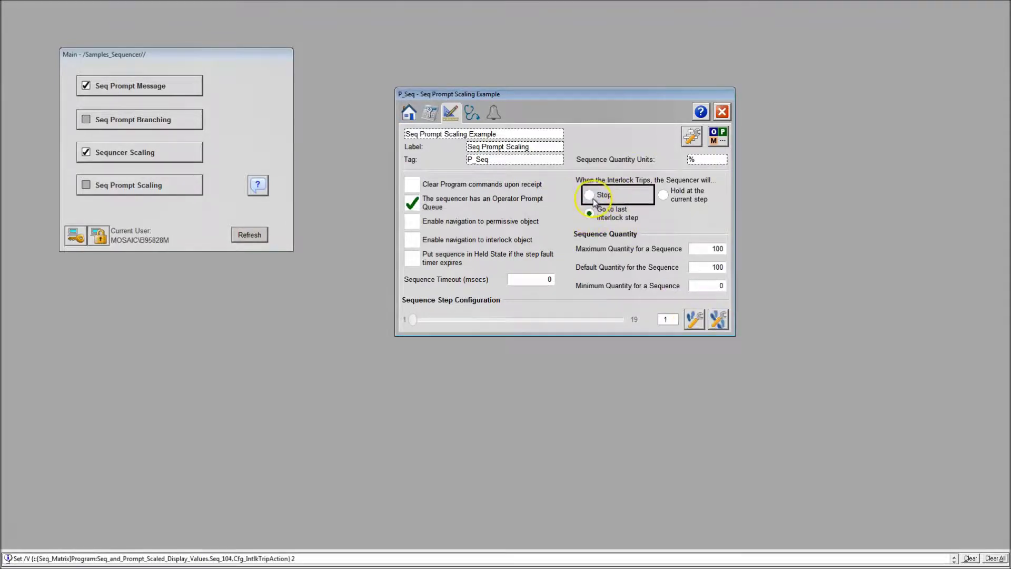
click(722, 112)
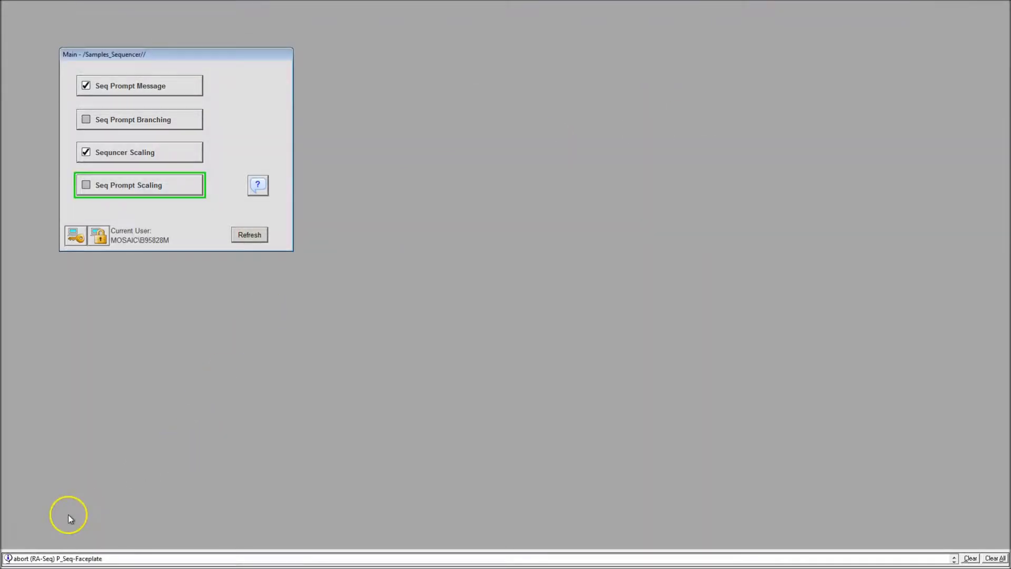
Step: Switch to RSLogix 5000 and examine the parameters and available commands of the Seq_103 block in SaQS_FB without changing anything
key(super)
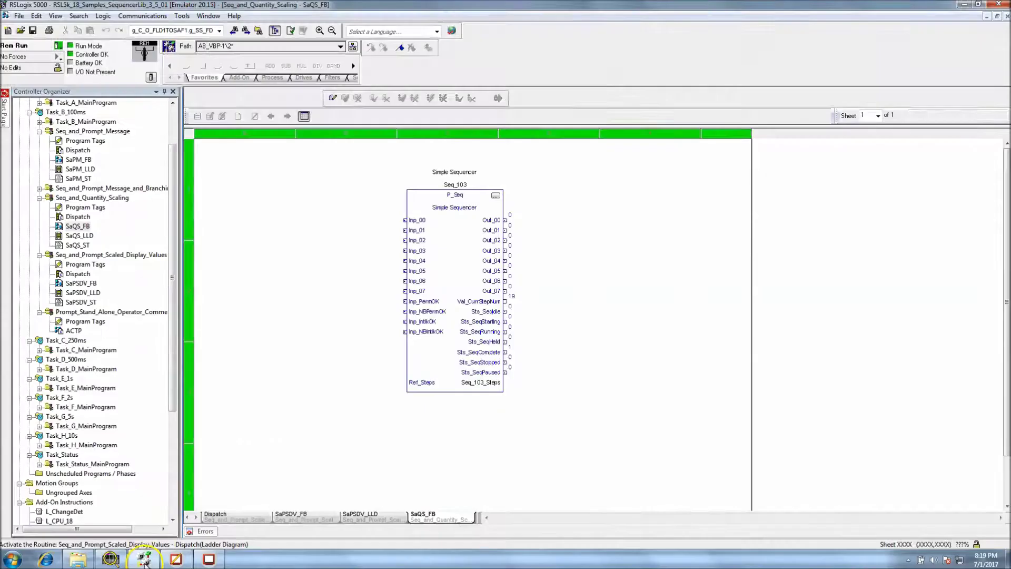
click(139, 557)
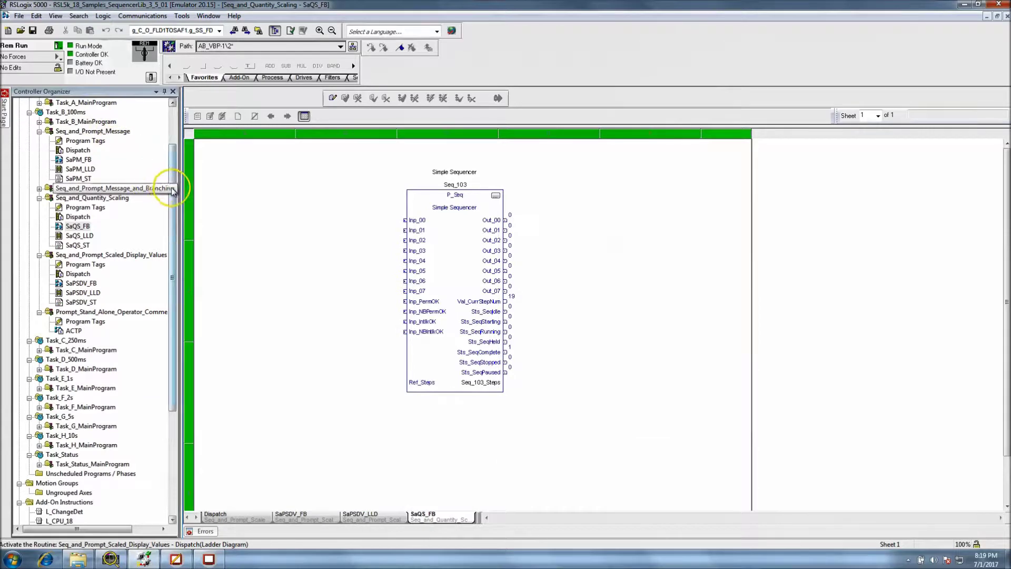
click(172, 121)
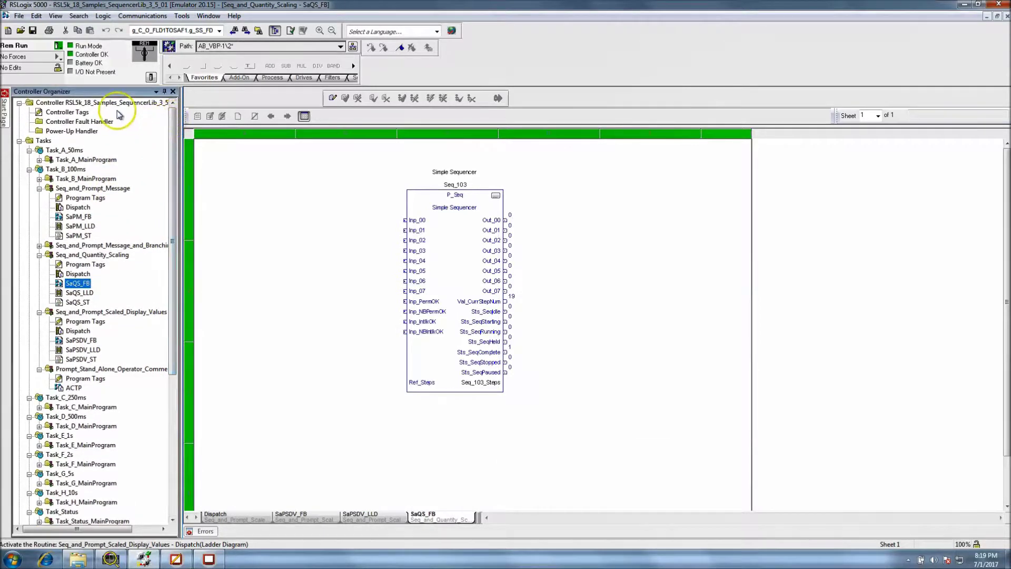
click(495, 195)
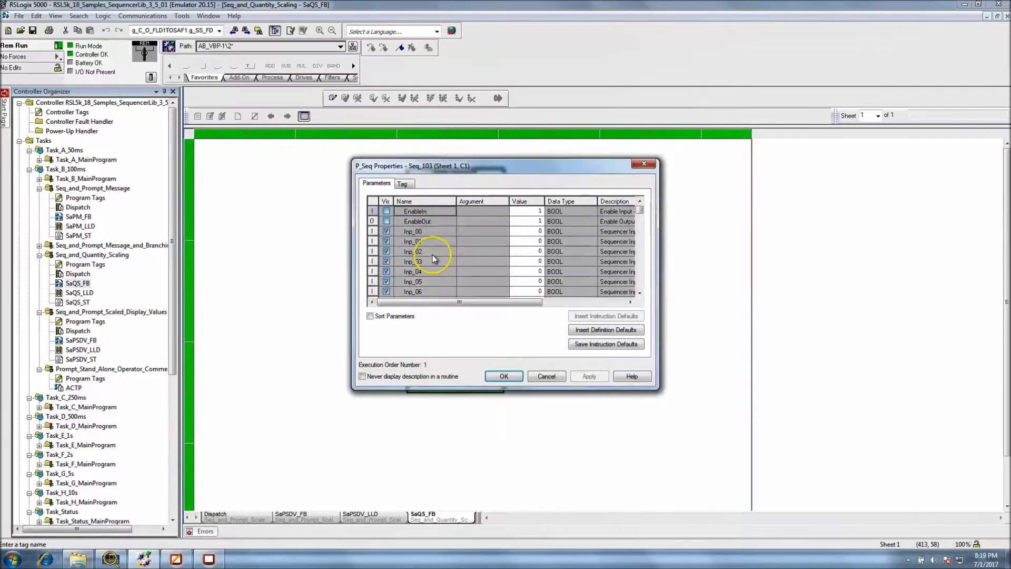
click(546, 376)
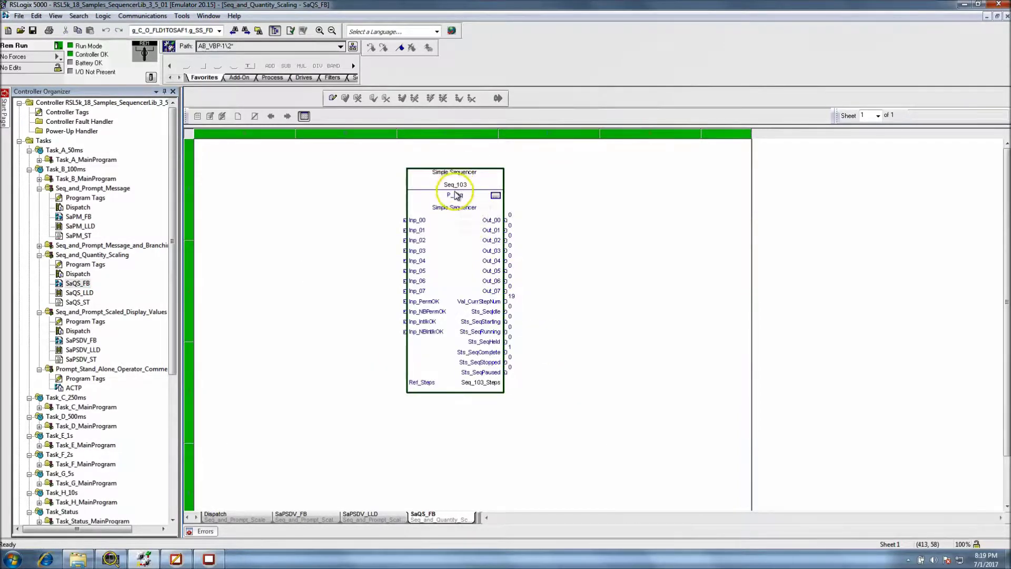
click(451, 185)
right_click(451, 185)
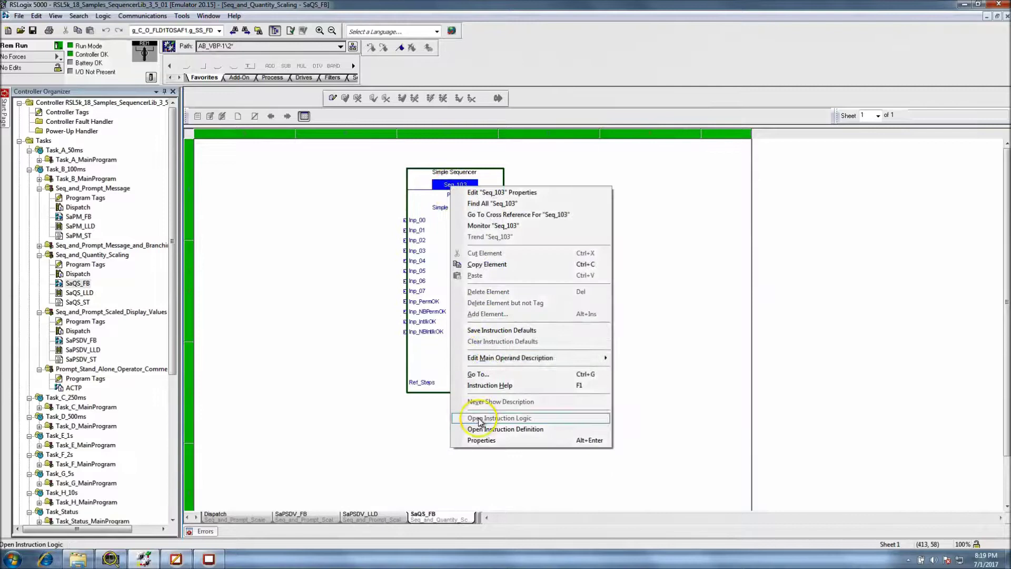
click(396, 400)
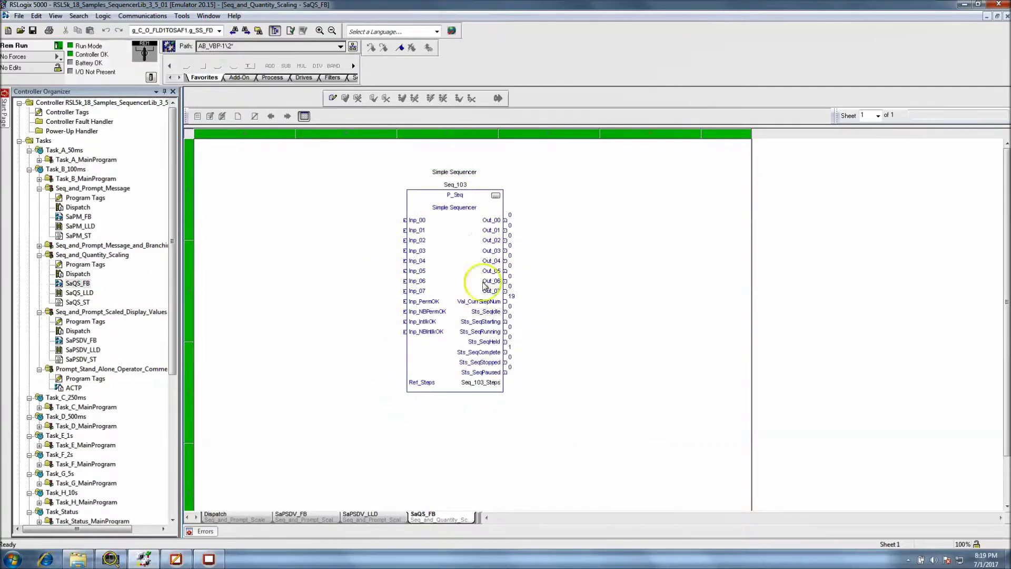
Step: Monitor the Seq_103_Steps tag and expand the array and its element [0] to examine the step configuration members
click(473, 383)
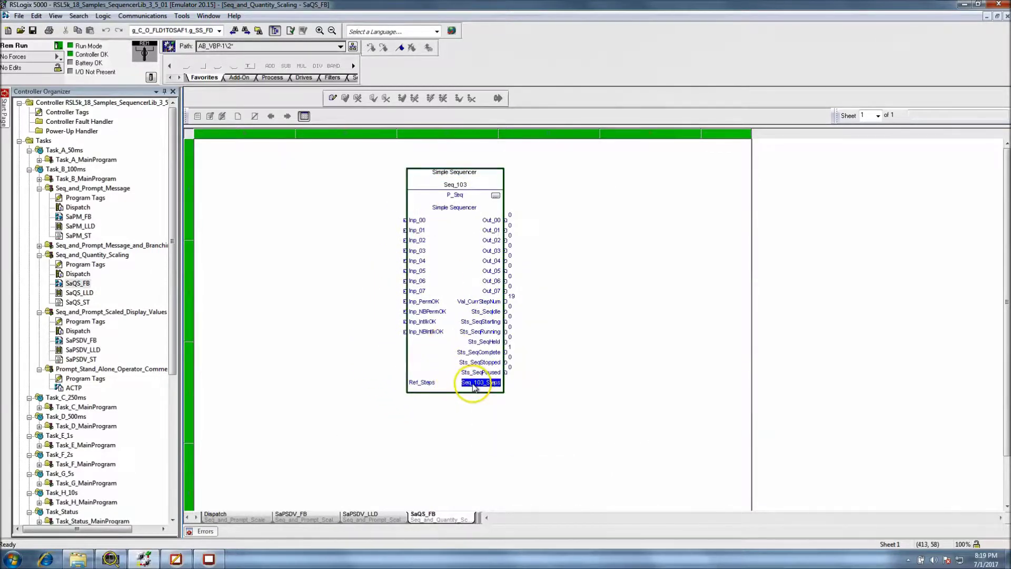
right_click(474, 383)
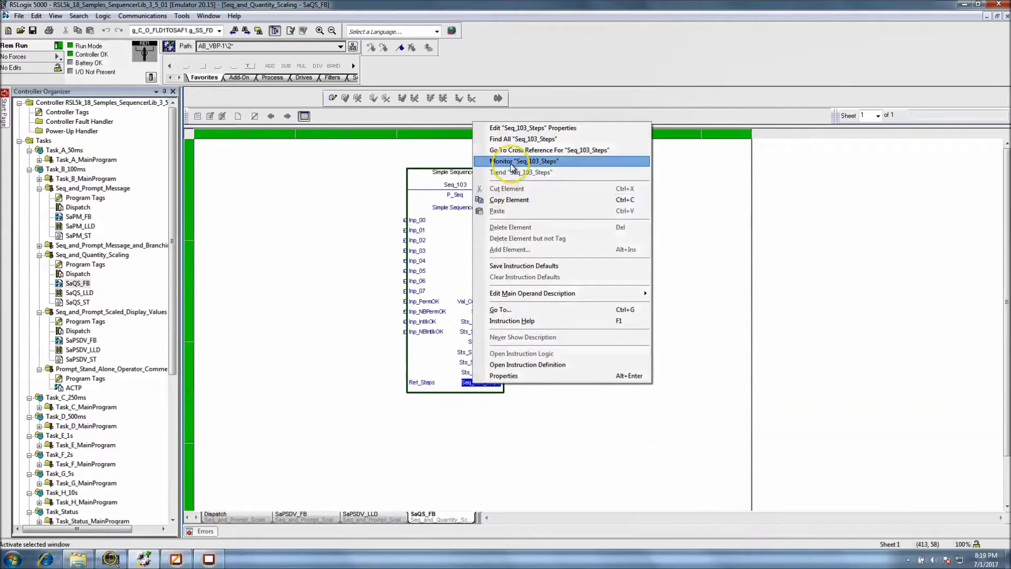
click(523, 161)
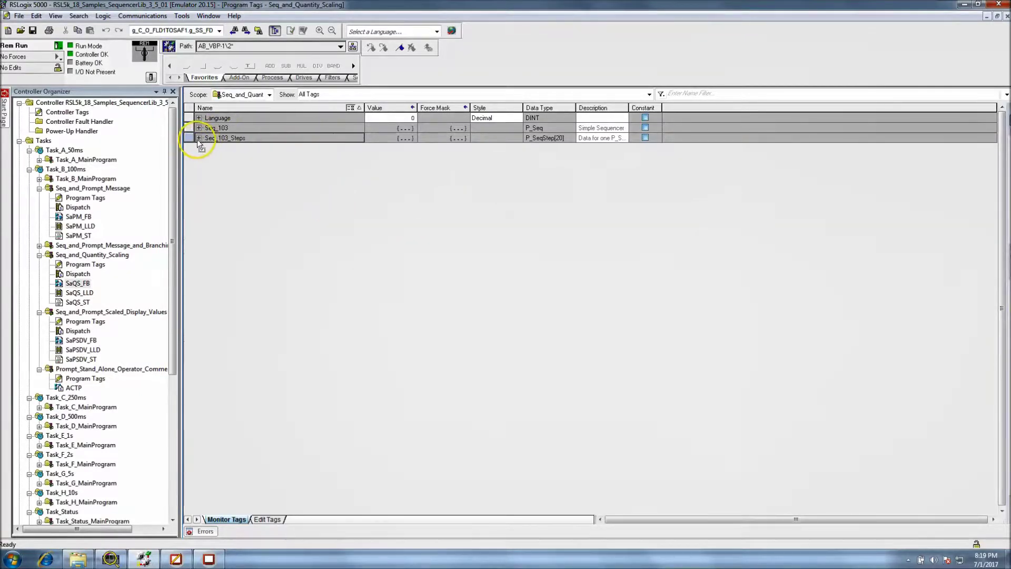
click(199, 138)
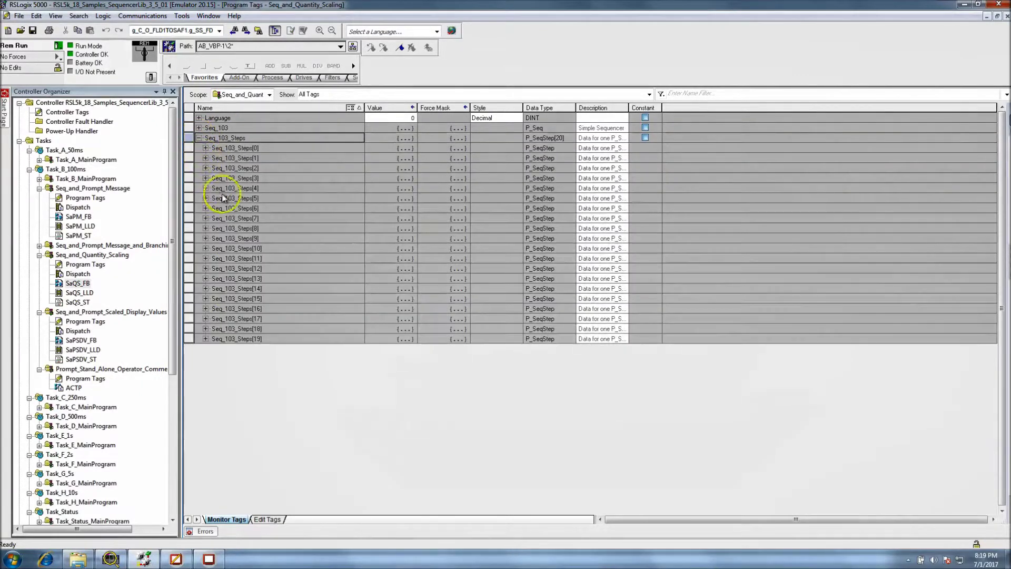
click(205, 147)
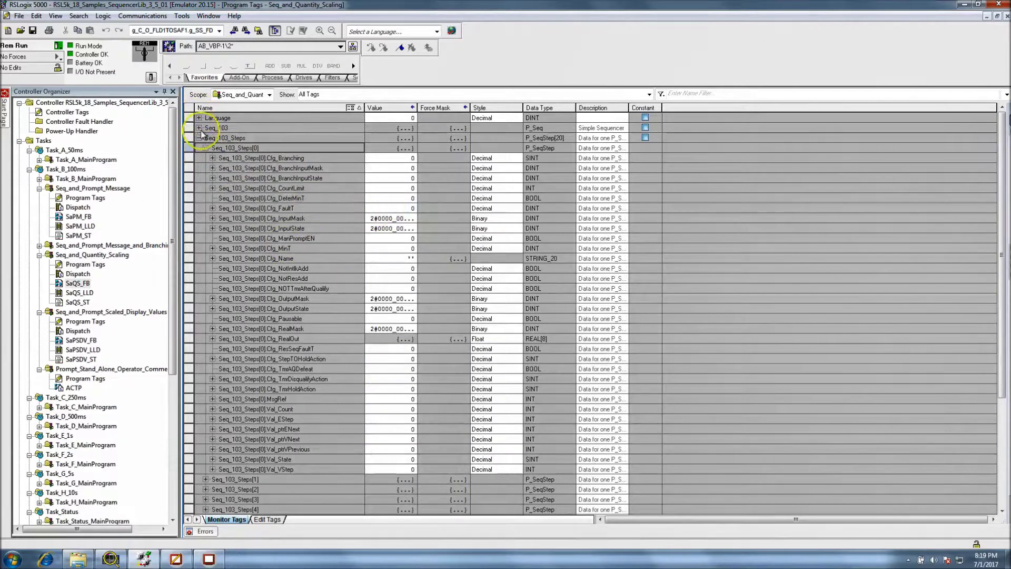
click(203, 151)
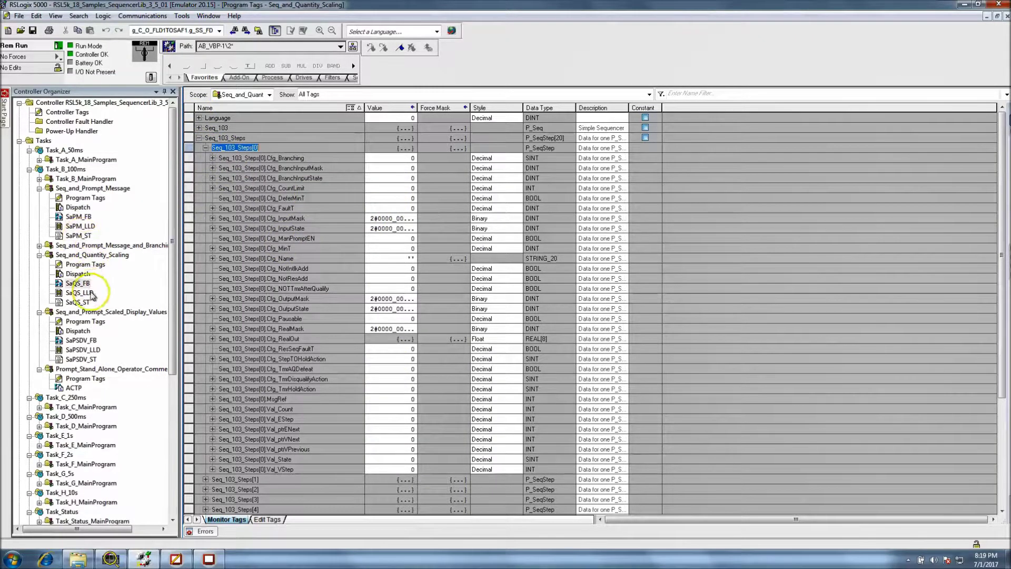
Step: Reopen the SaPSDV_FB routine and examine the Seq_104 sequencer block and its connections to the operator prompt block
double_click(92, 340)
double_click(353, 168)
right_click(353, 170)
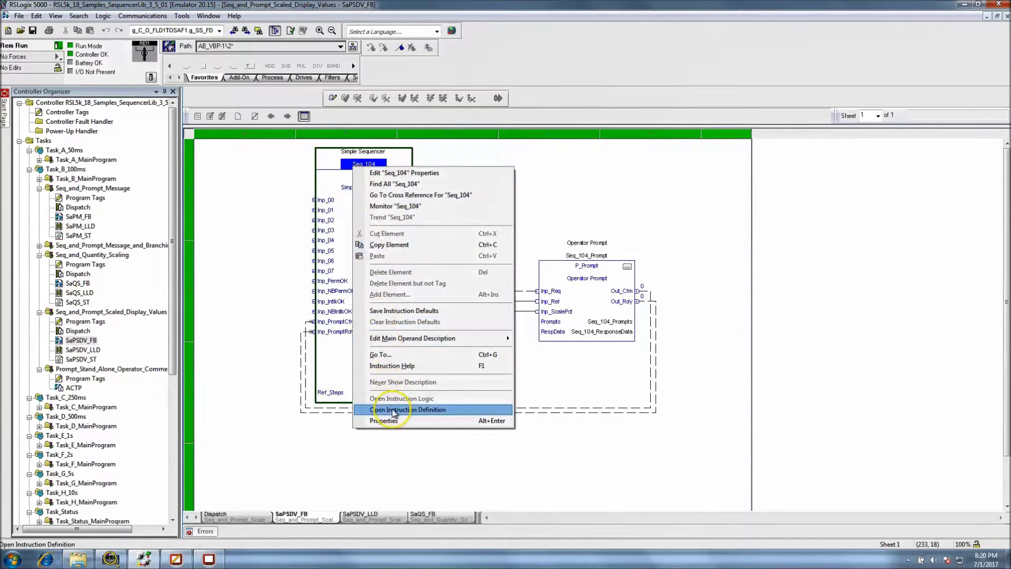
click(278, 287)
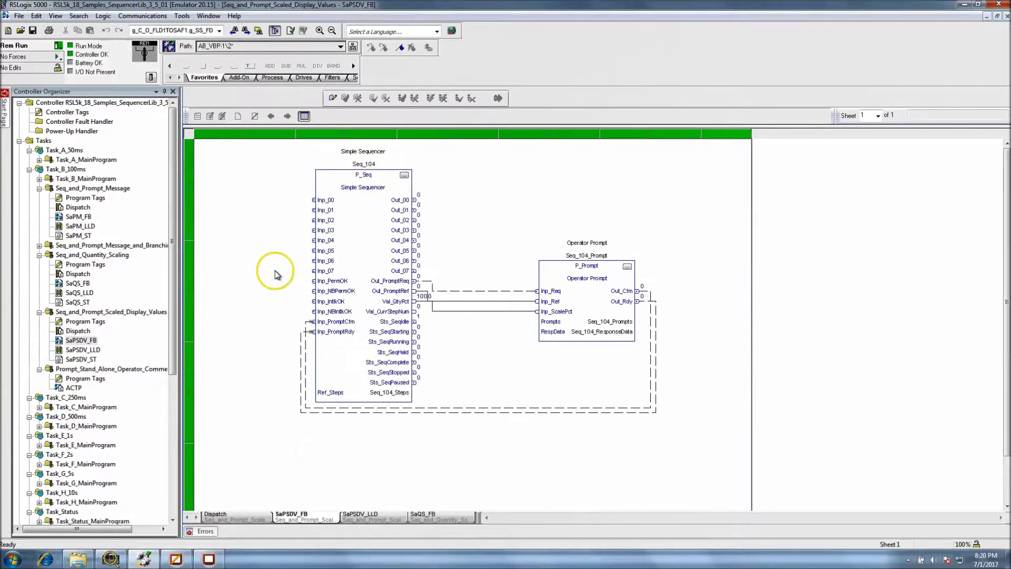
drag(174, 341, 210, 338)
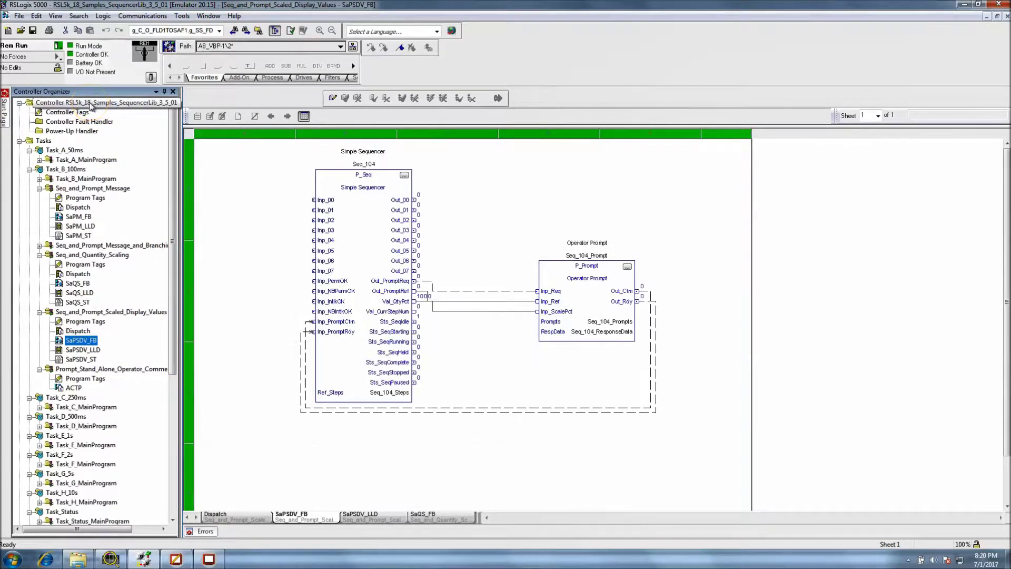
Step: Revisit the View SE client's main display, and switch to Windows Explorer to review the files in the 4_Sequencer sample project folder
click(209, 558)
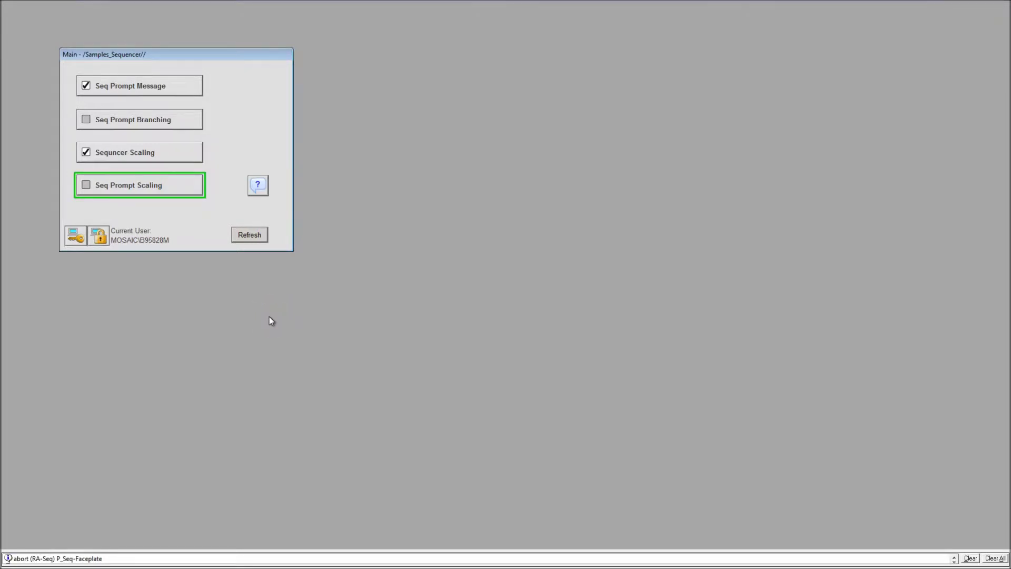
key(super)
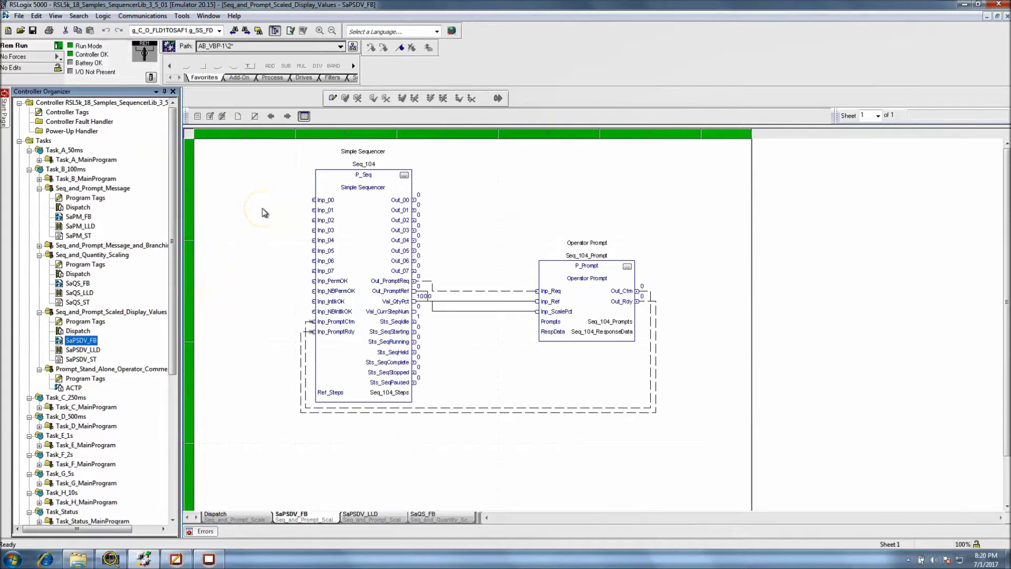
click(77, 559)
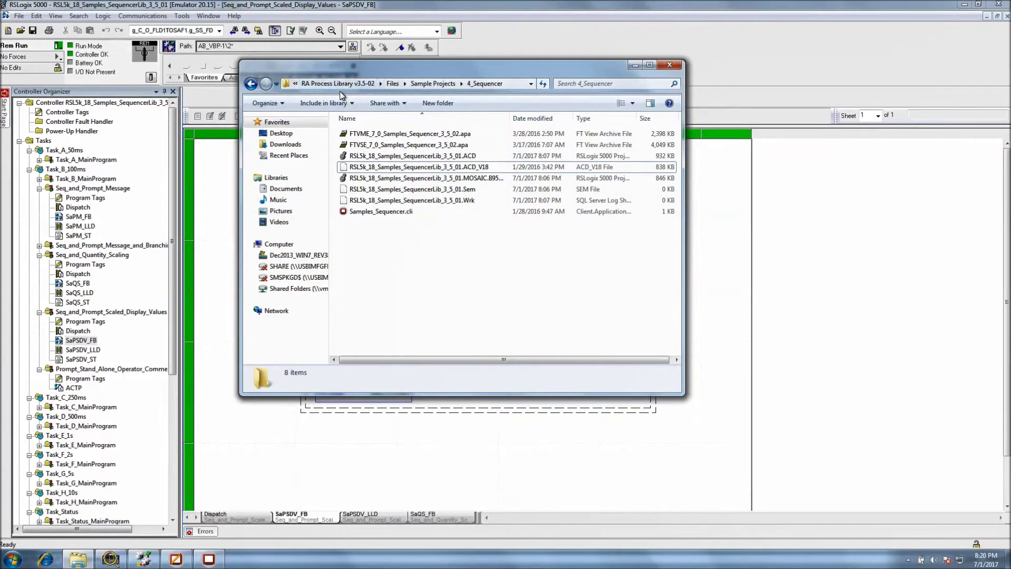
click(387, 169)
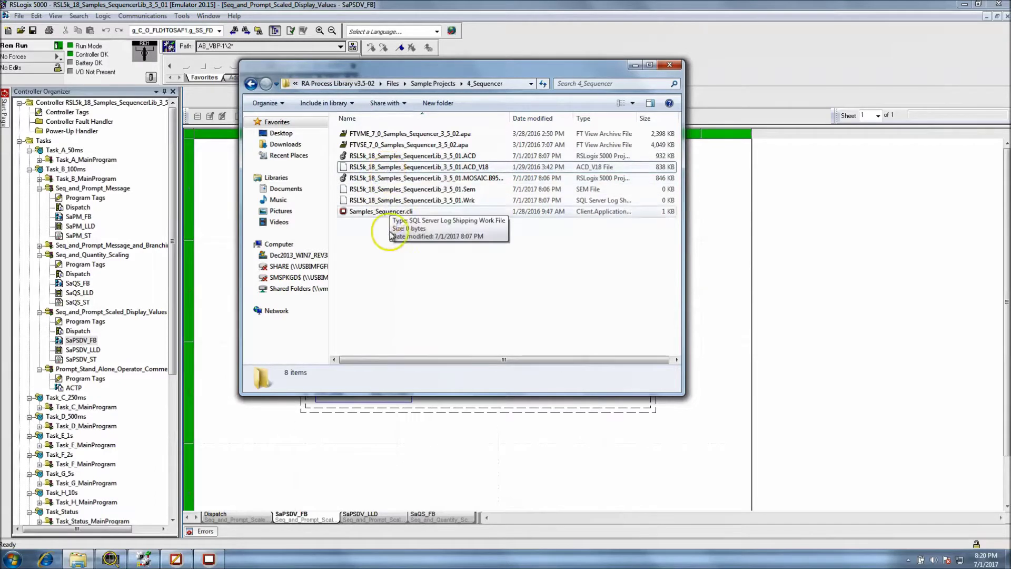
click(383, 265)
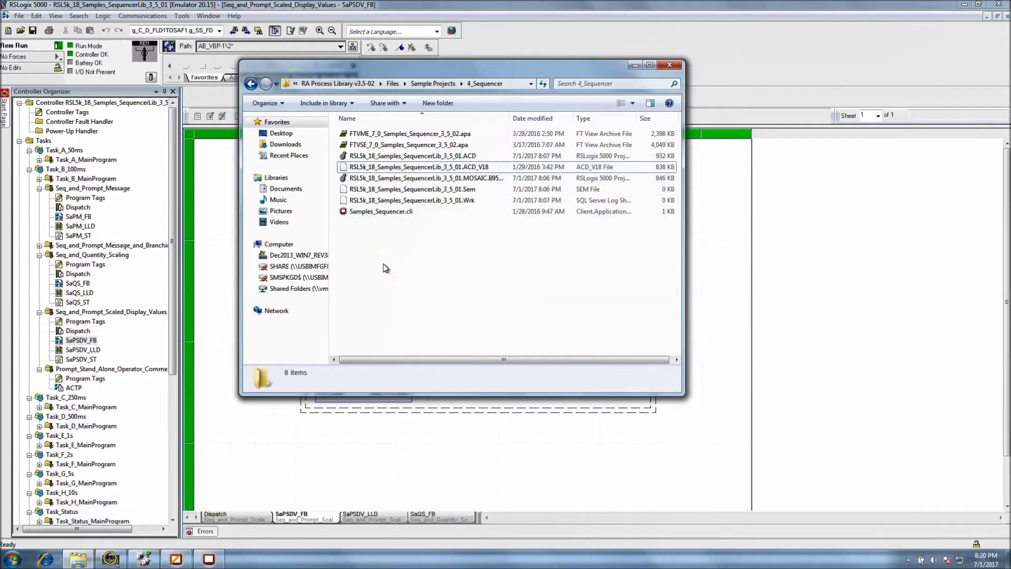